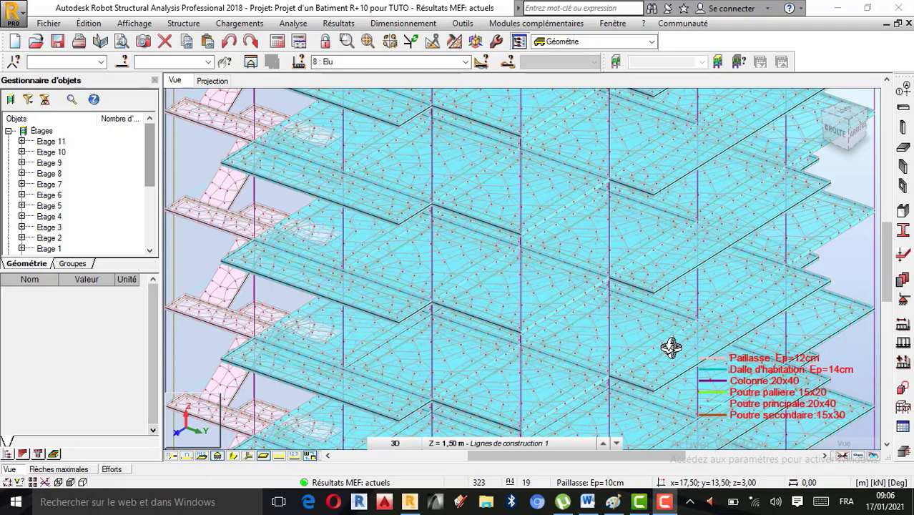
scroll(500, 349, down, 1)
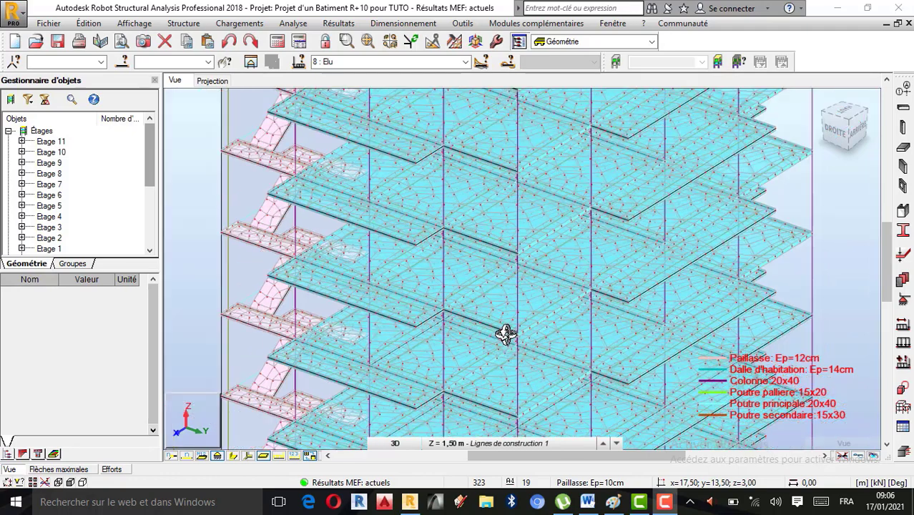
scroll(510, 332, down, 1)
scroll(518, 327, up, 2)
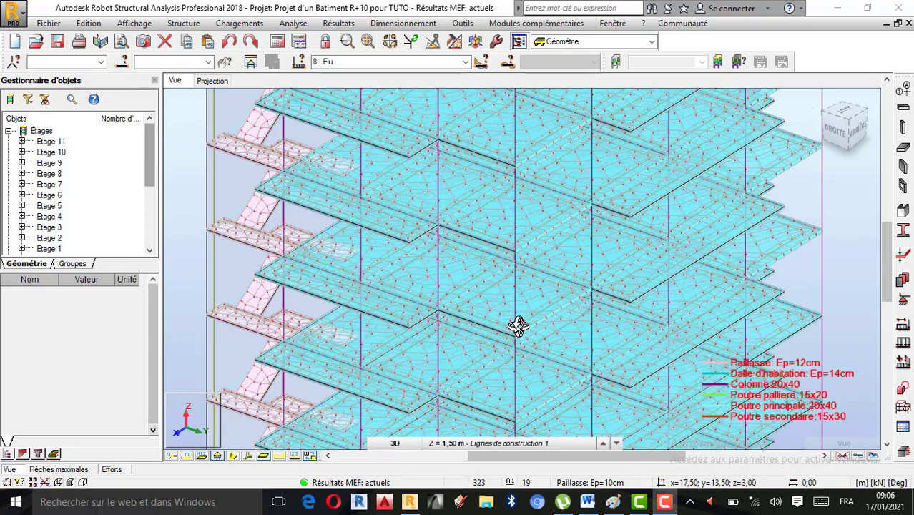
scroll(555, 321, down, 2)
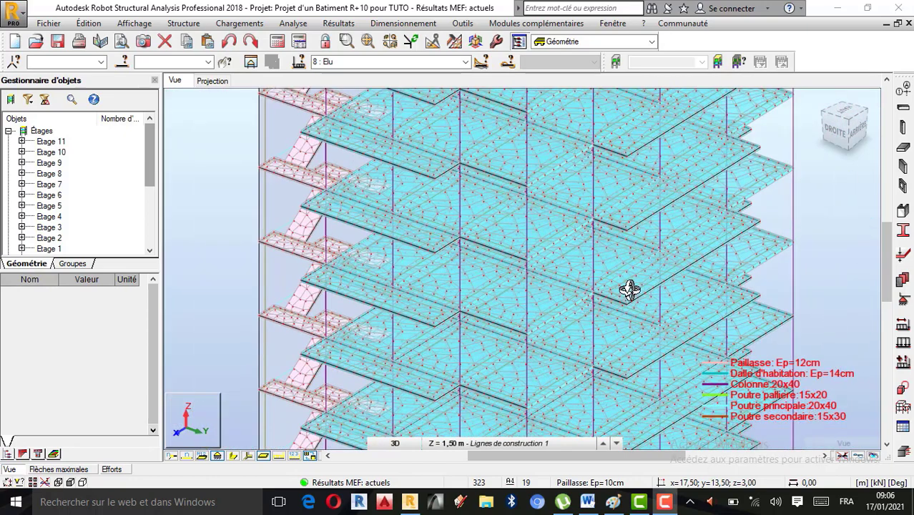
scroll(624, 290, up, 1)
scroll(510, 303, down, 1)
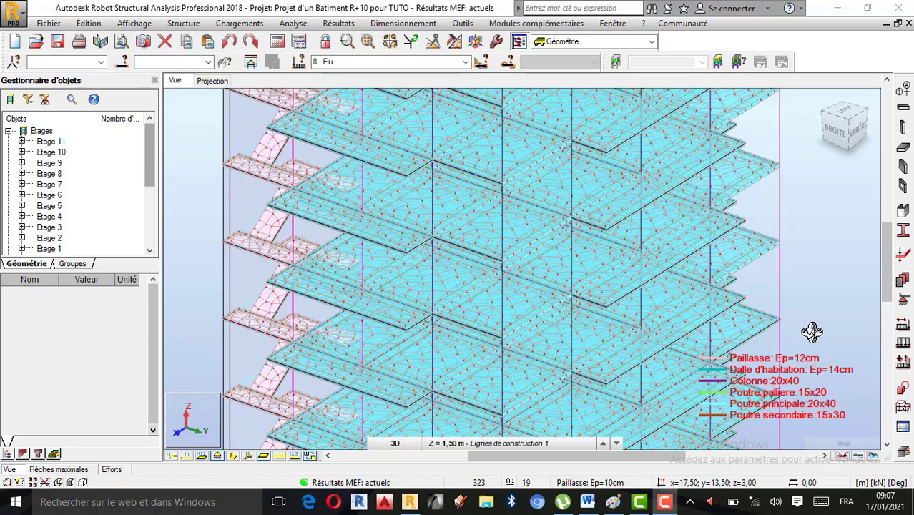
Step: Switch to Paint to read the tutorial title, and return to Robot Structural Analysis
click(613, 503)
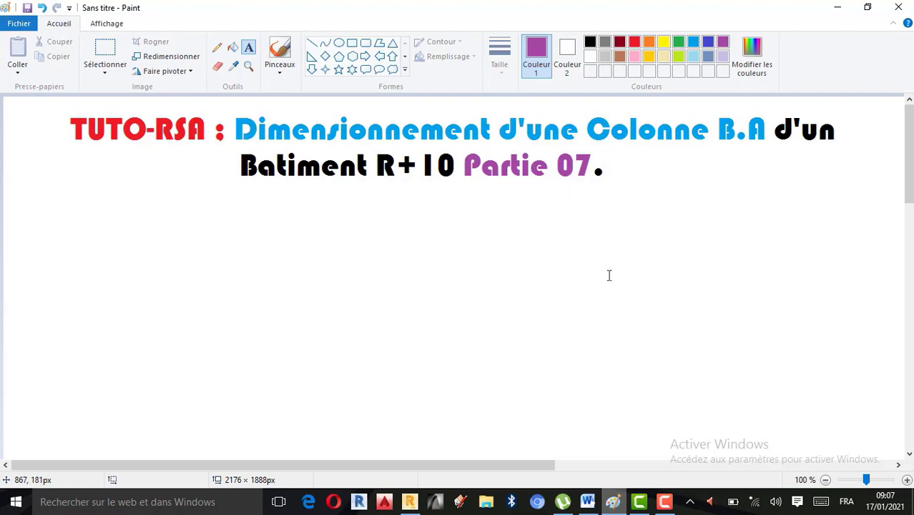
click(412, 504)
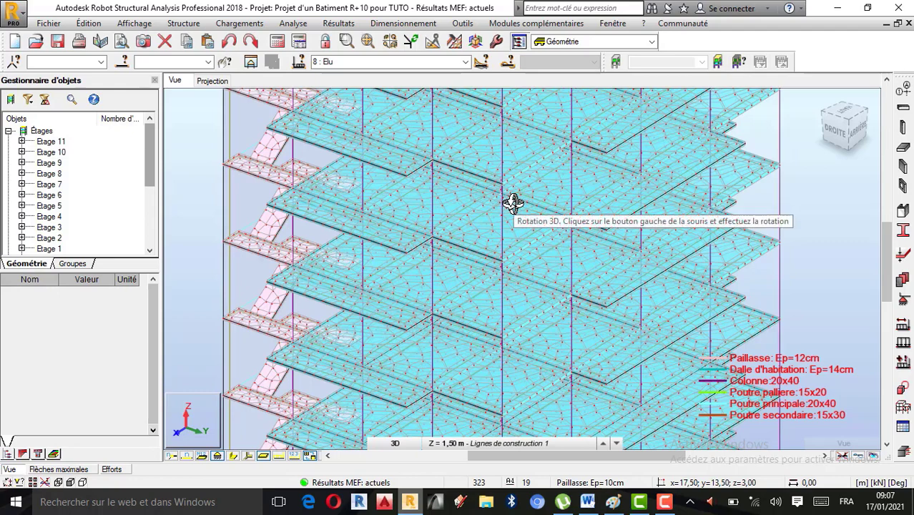
Step: Leave the 3D rotation mode and turn on the display of the bars' section profiles in the model
drag(583, 292, 741, 209)
right_click(842, 187)
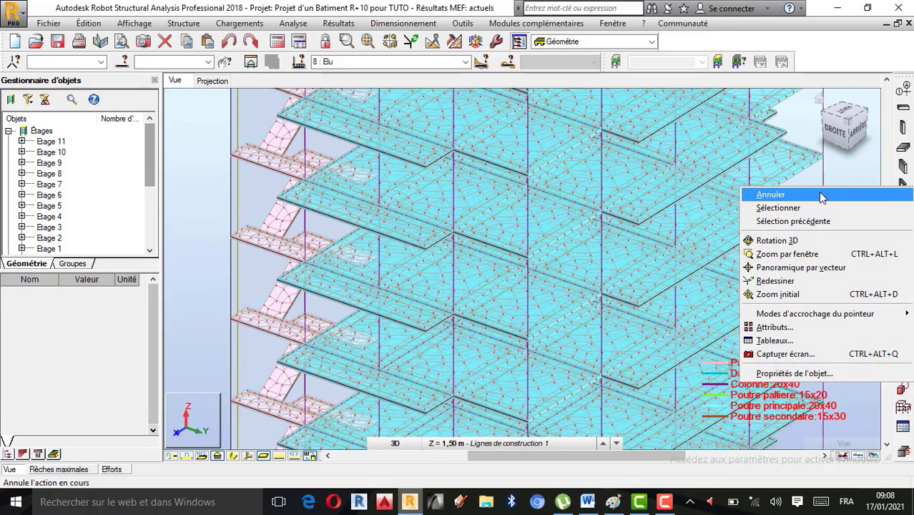
click(817, 194)
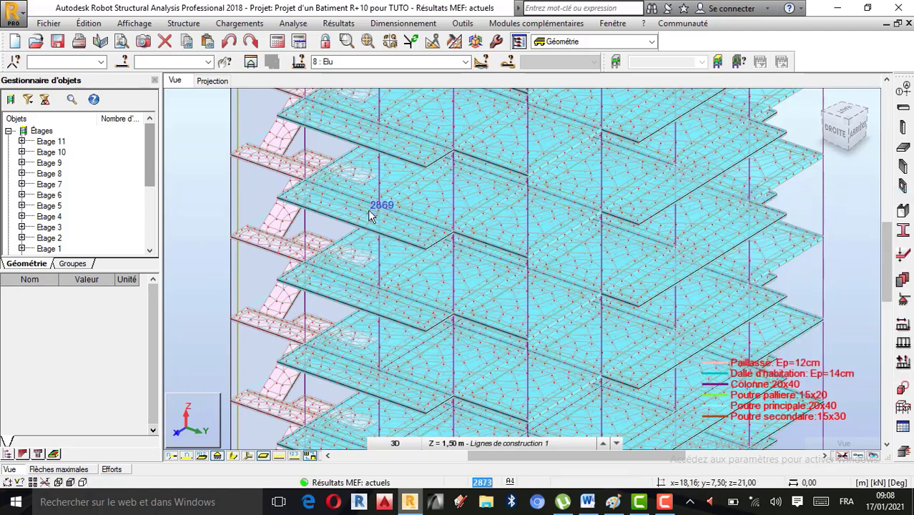
click(233, 458)
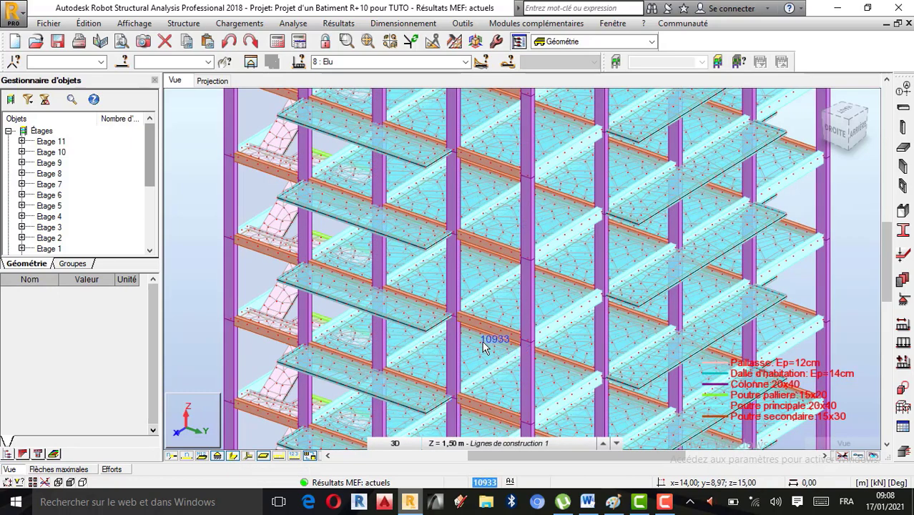
Step: Display the normalised Fx, Fy and Fz force diagrams on the bars for load case 8: Elu
click(339, 24)
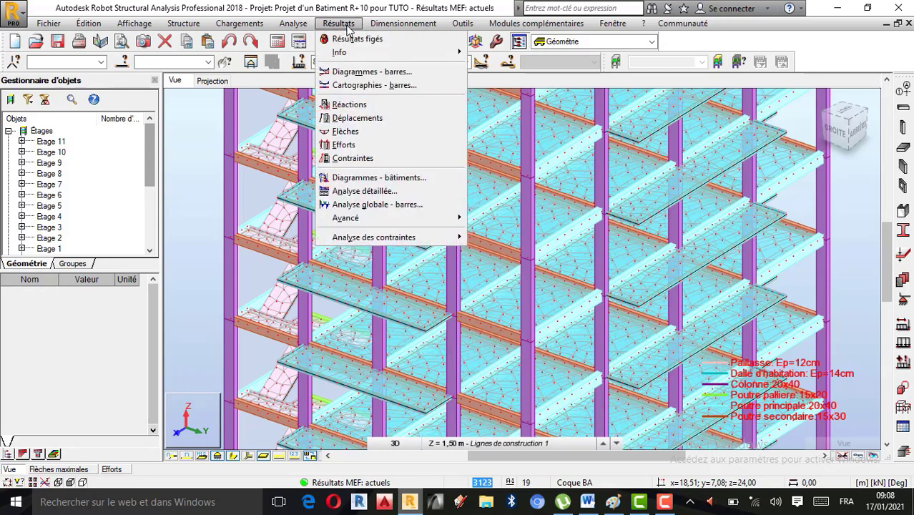
click(365, 72)
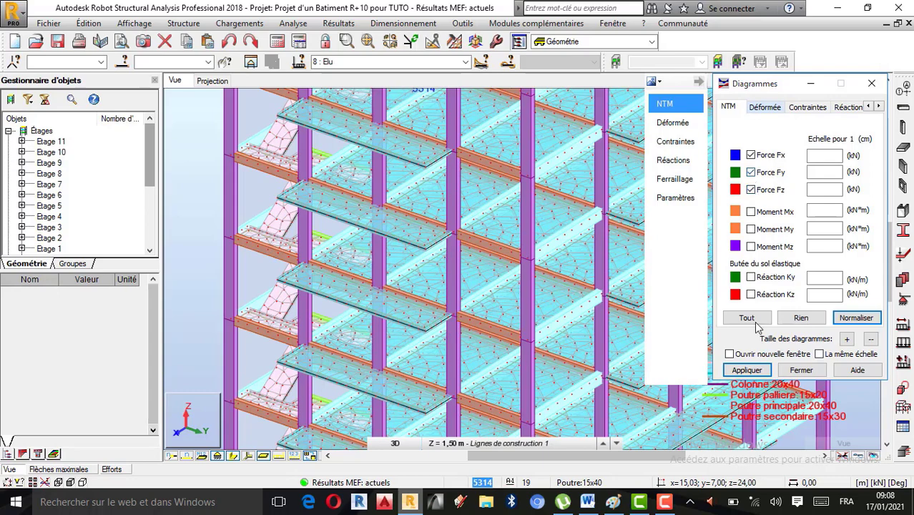
click(747, 369)
scroll(372, 318, down, 2)
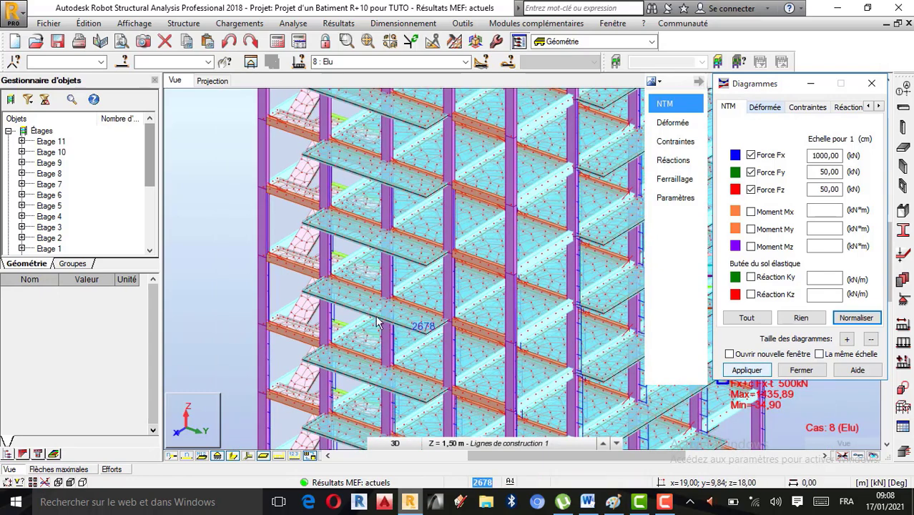
scroll(372, 319, down, 1)
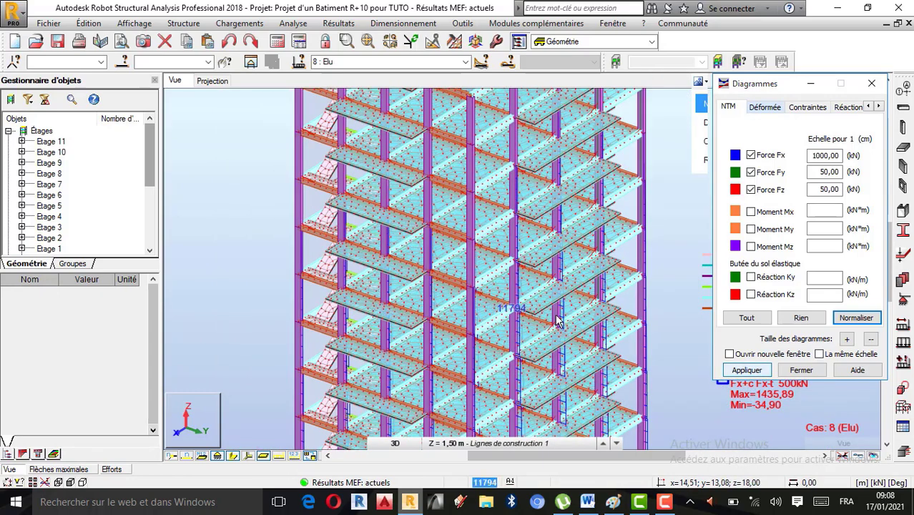
Step: Set the diagrams to description labels, differentiated positive and negative values, and uniform fill, and apply them
click(878, 105)
click(879, 106)
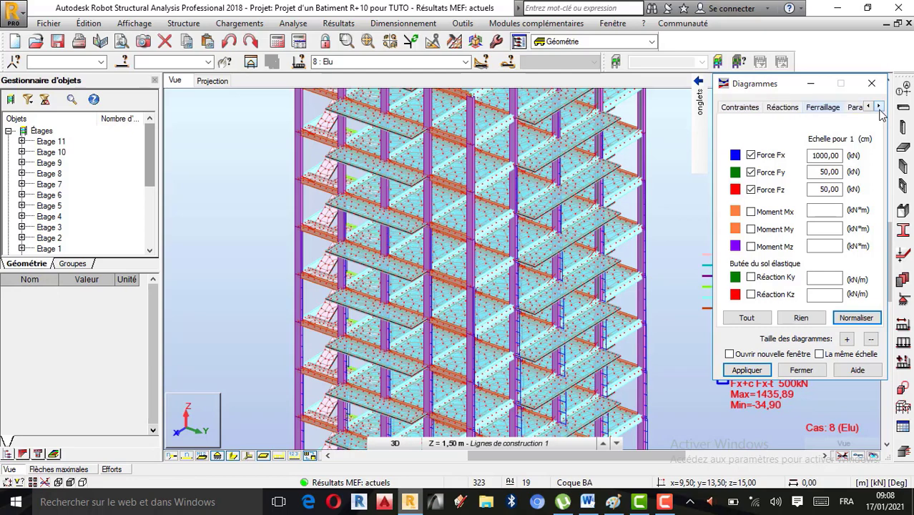
click(878, 105)
click(824, 108)
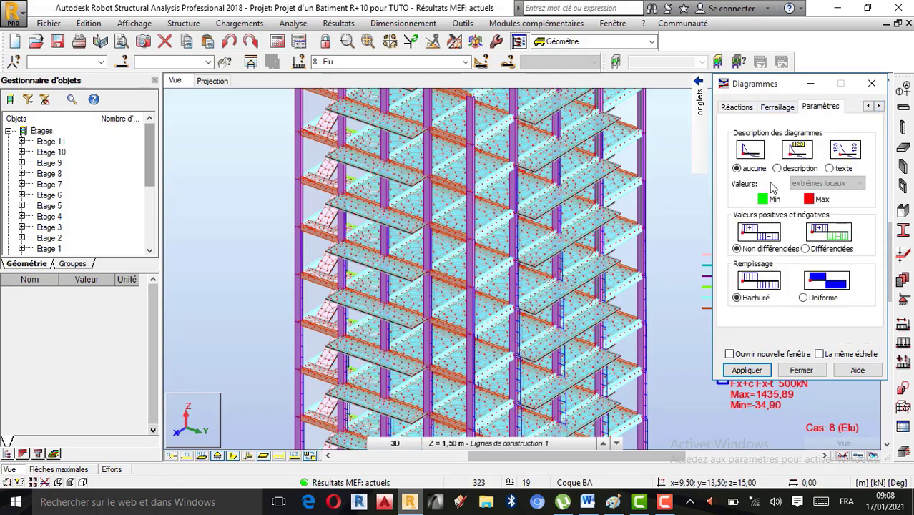
click(812, 252)
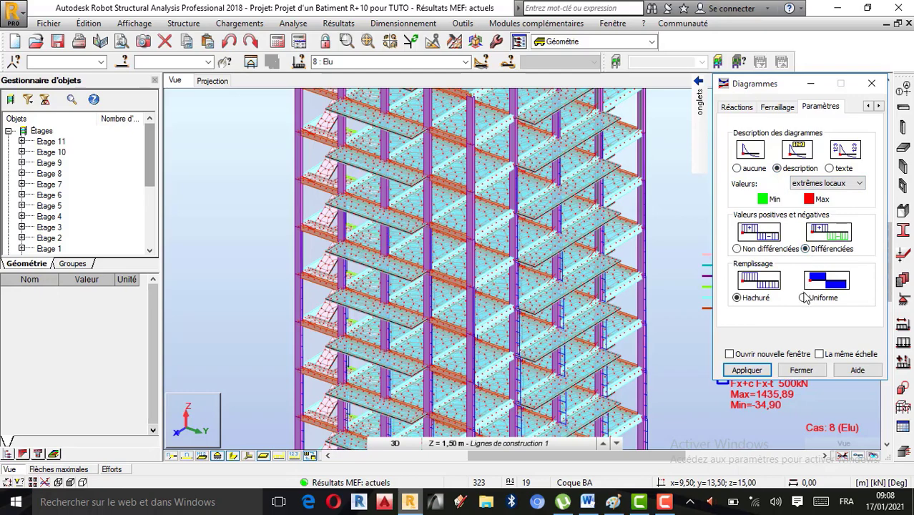
click(804, 298)
click(749, 367)
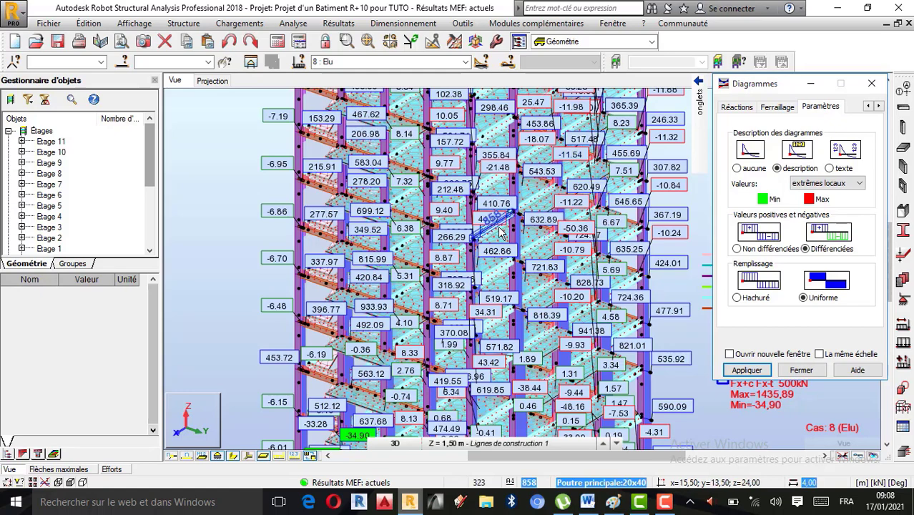
Step: Limit the diagram value labels to the global extremes (extrêmes globaux) and examine those at the building's base
click(858, 186)
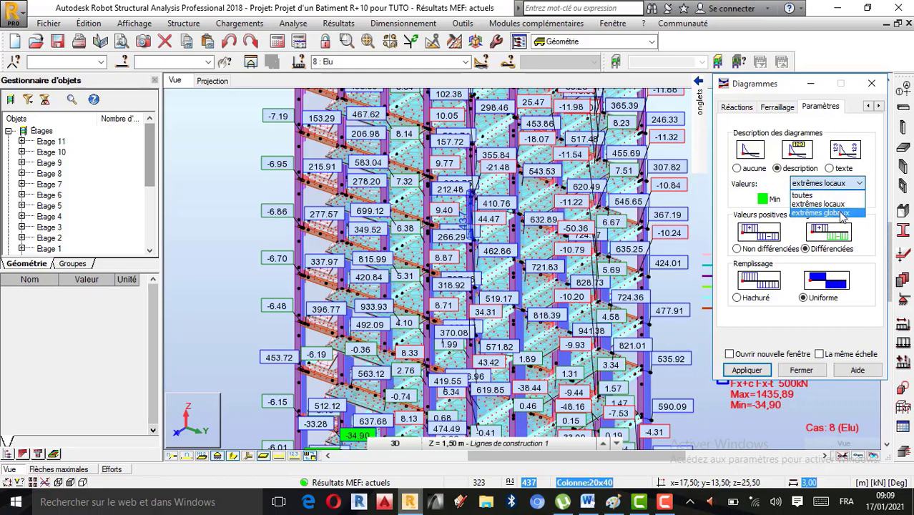
click(842, 214)
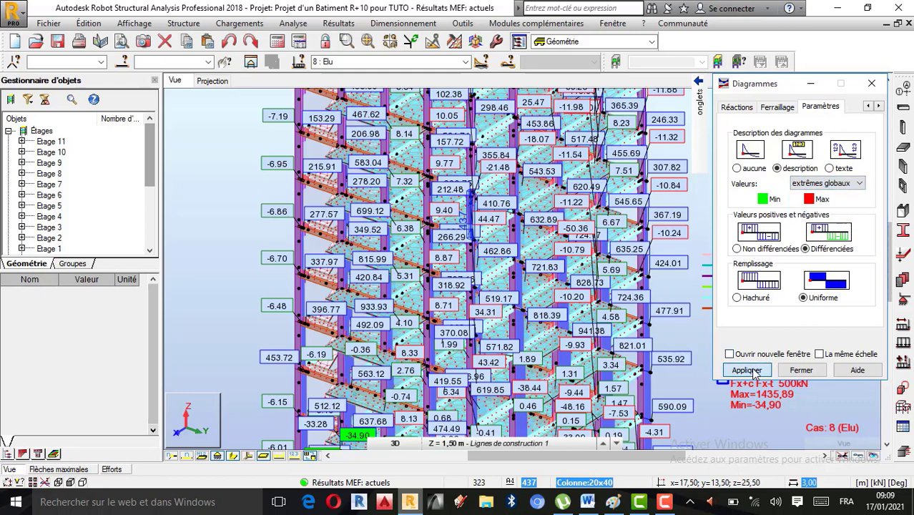
click(749, 370)
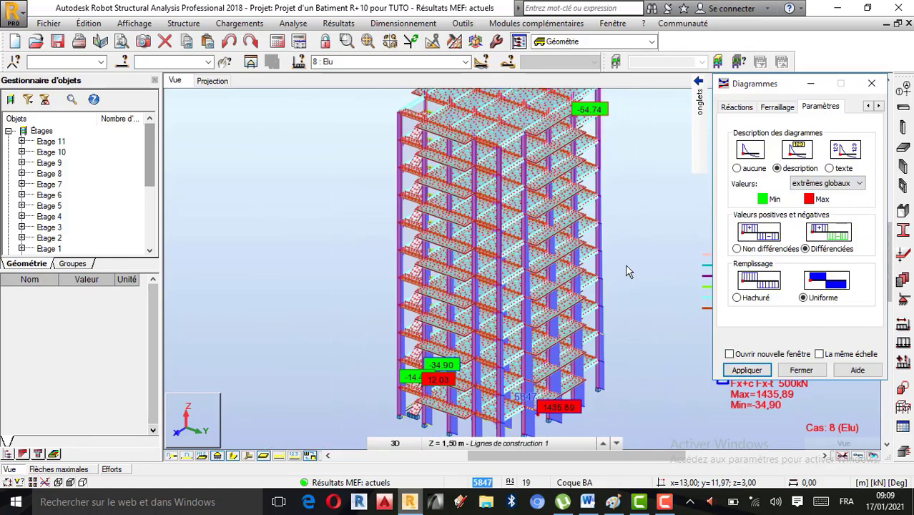
scroll(573, 399, up, 5)
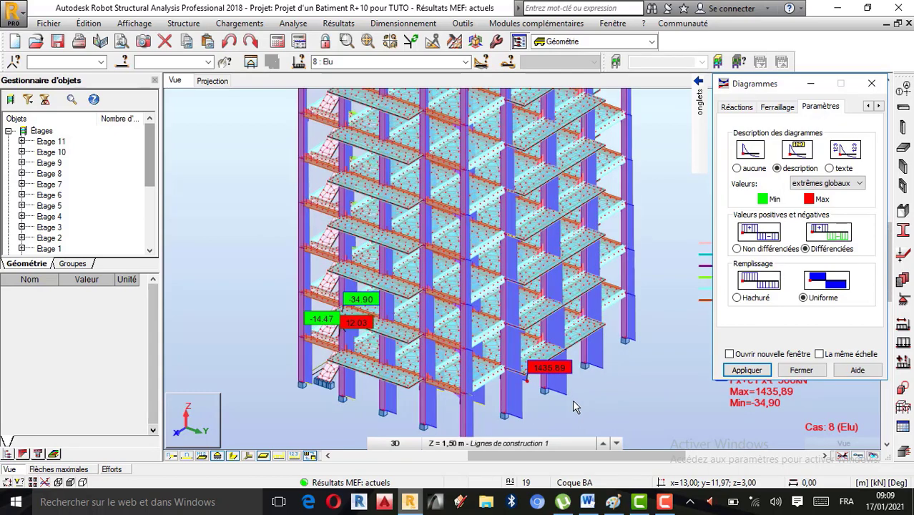
scroll(543, 406, up, 2)
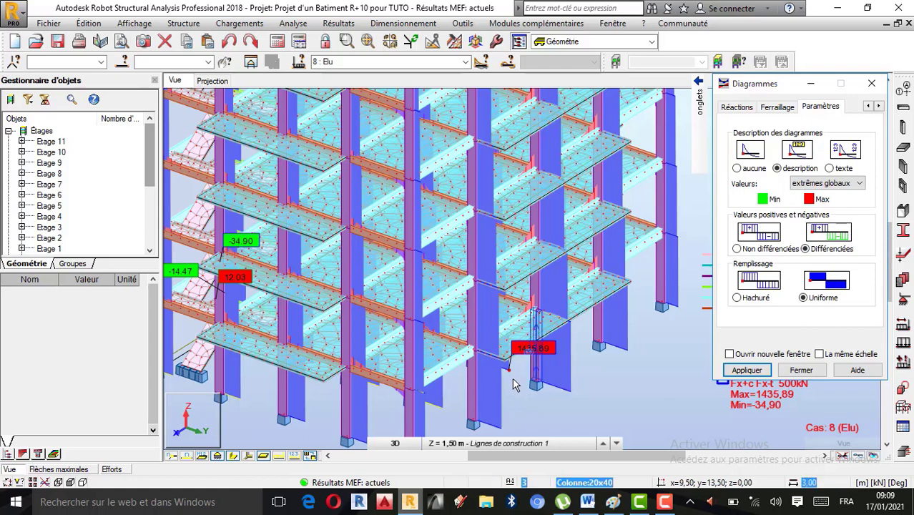
Step: Turn off the Force Fx diagram on the bars, keeping Force Fy and Force Fz enabled
mouse_move(703, 93)
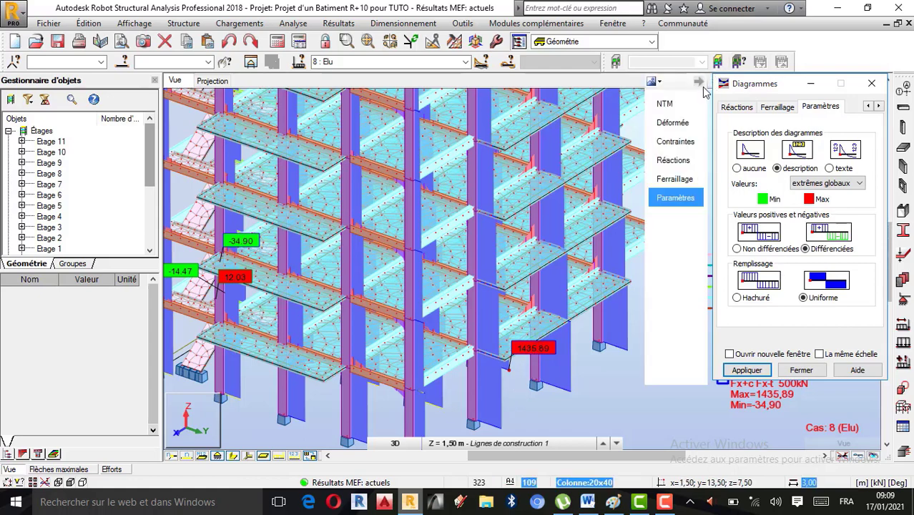
click(672, 106)
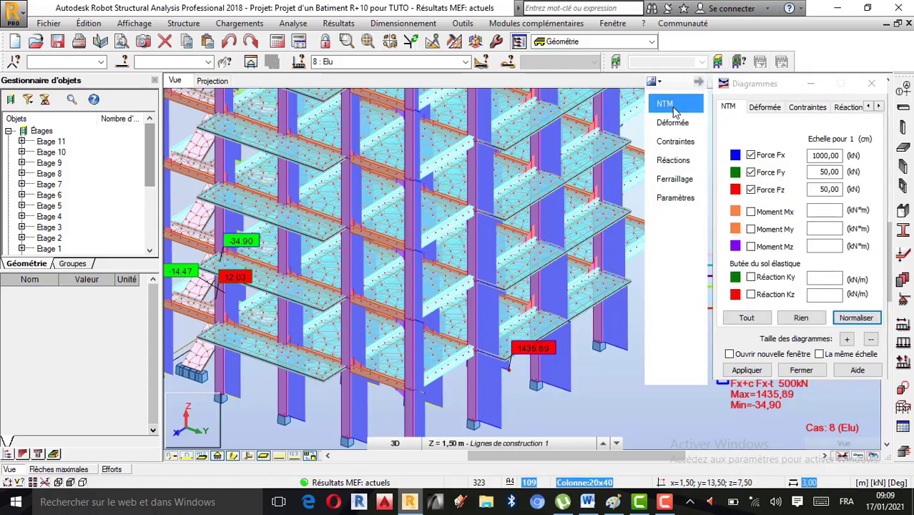
click(756, 161)
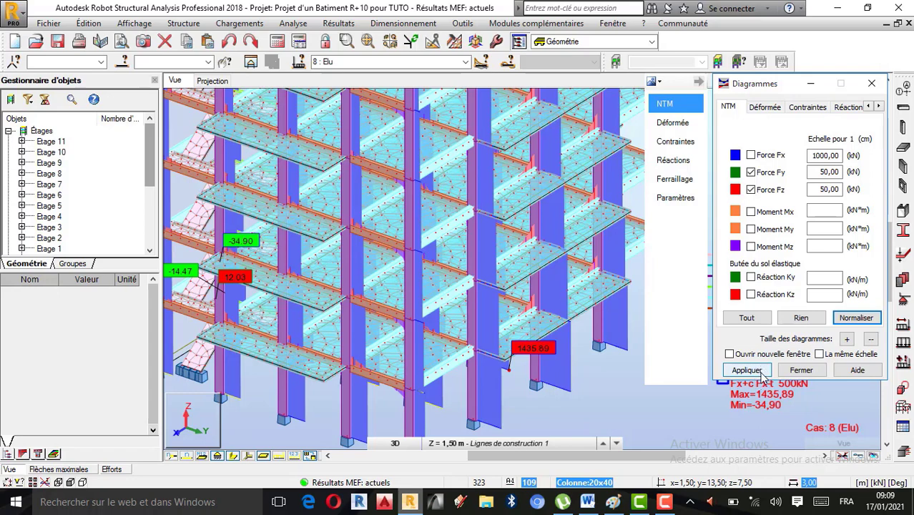
click(761, 371)
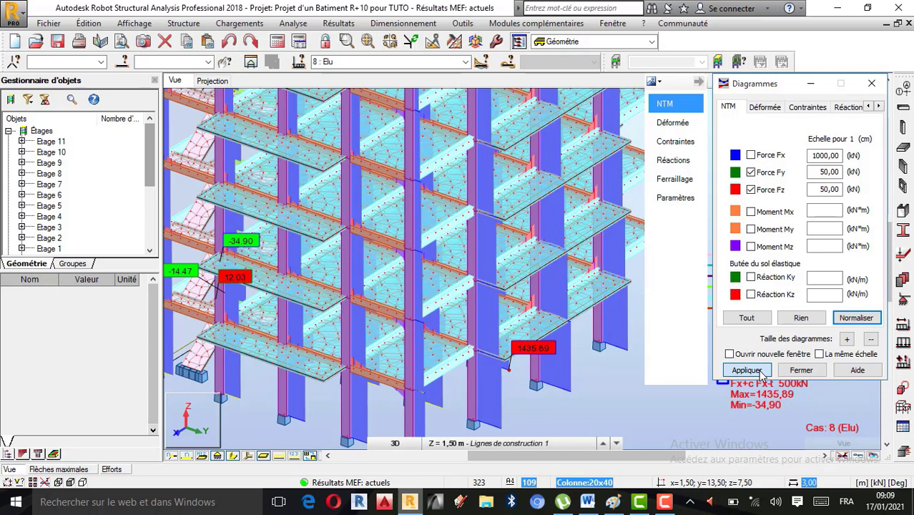
click(747, 370)
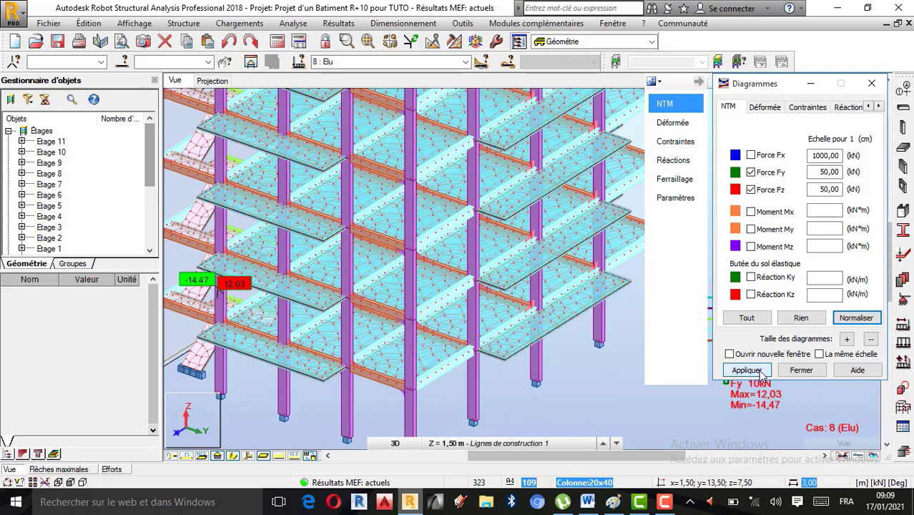
Step: Display only the Force Fx diagram on the bars, with Force Fy and Force Fz turned off
click(751, 156)
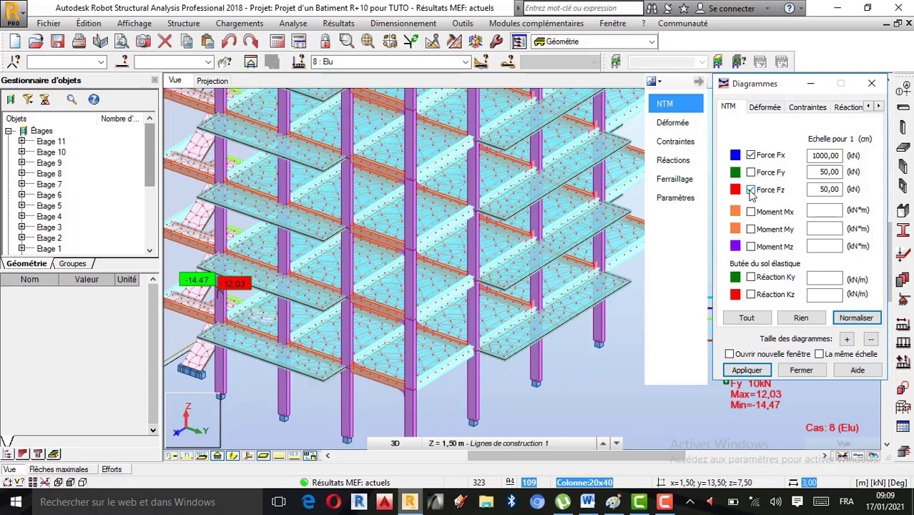
click(756, 372)
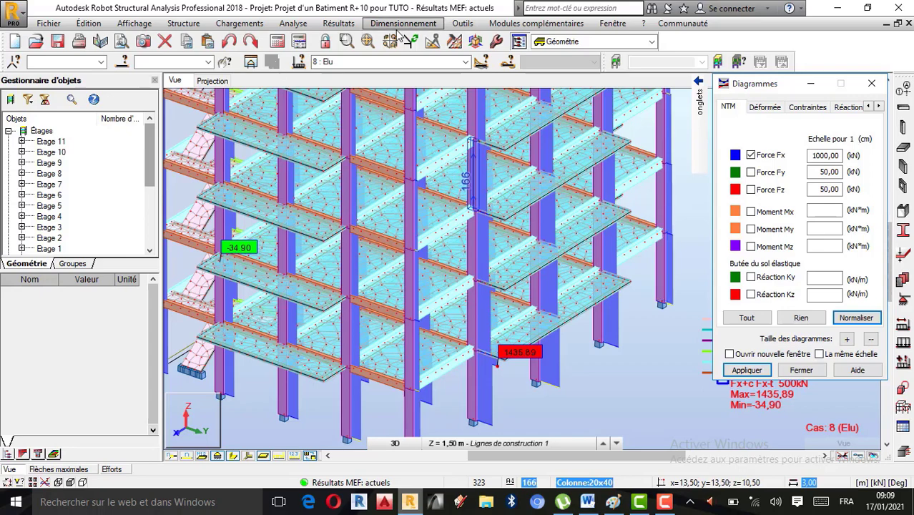
Step: Open the bar forces results table and examine its global extremes
click(338, 23)
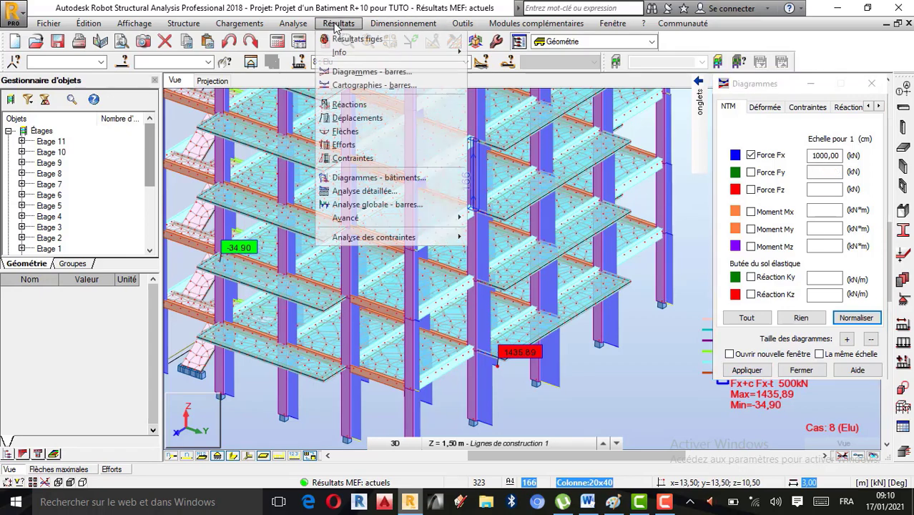
click(344, 146)
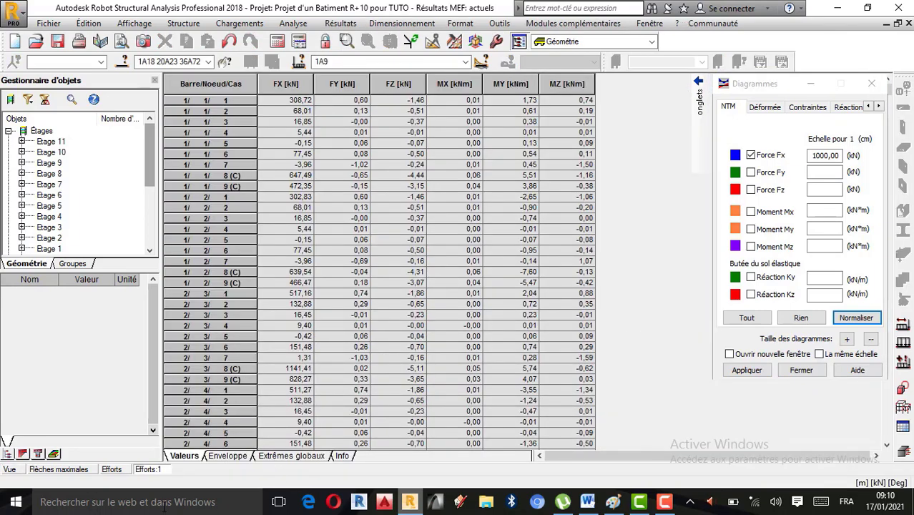
click(312, 458)
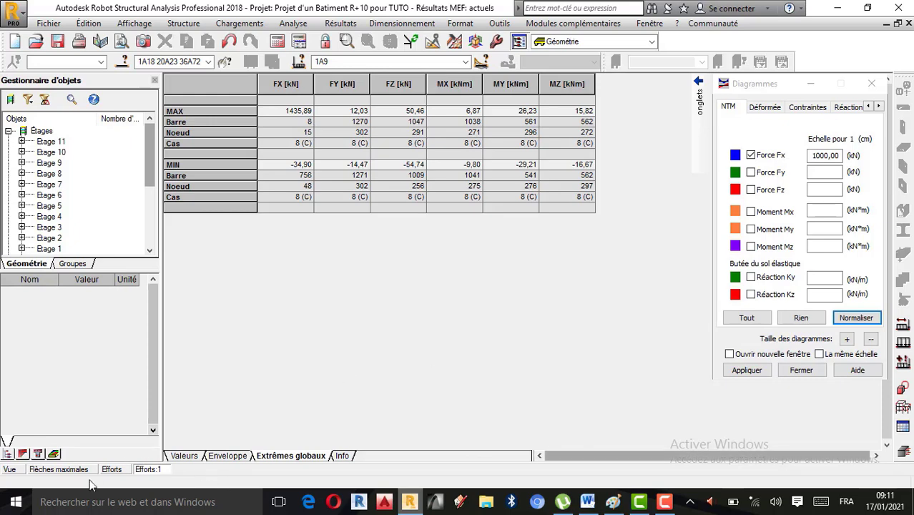
Step: Return to the model view and select bar 8 by its number
click(20, 469)
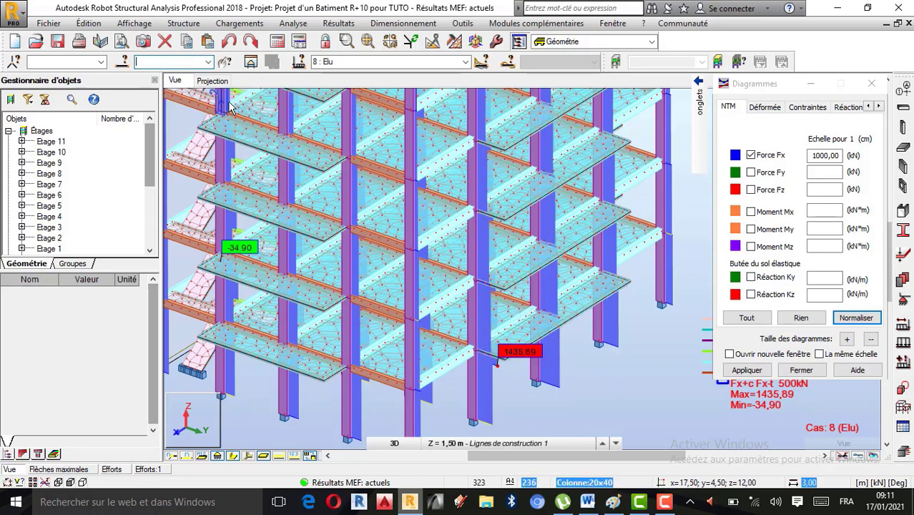
text(8)
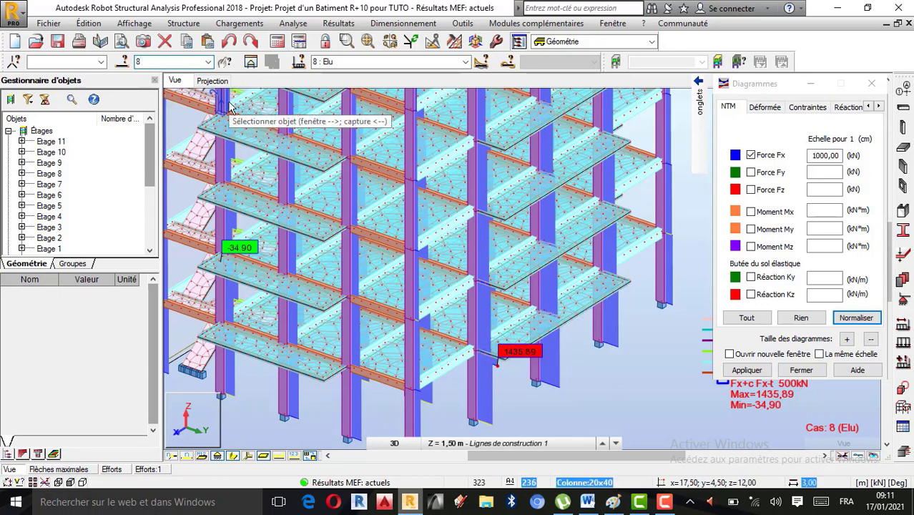
key(Return)
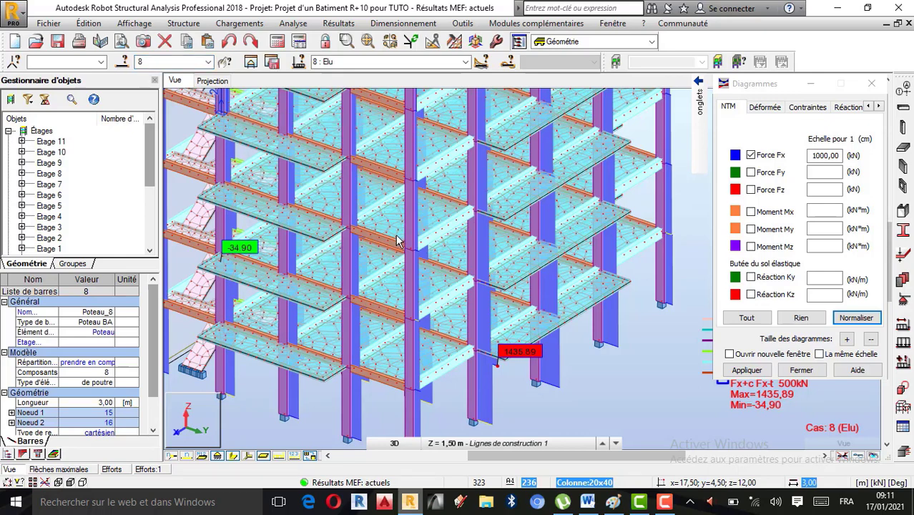
Step: Select column 8 at the ground-floor maximum Fx location in the rotated 3D view of the structure
right_click(618, 393)
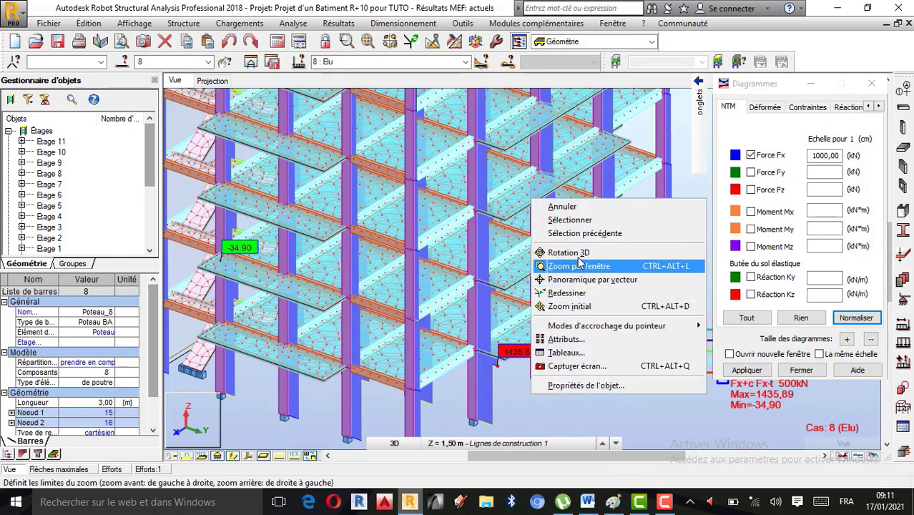
click(569, 252)
drag(547, 370, 469, 339)
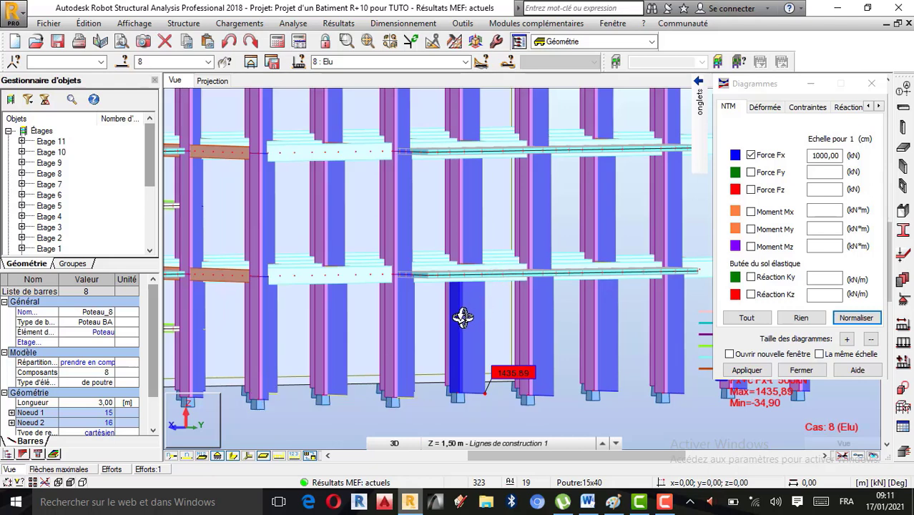
right_click(640, 420)
click(601, 232)
scroll(473, 354, up, 1)
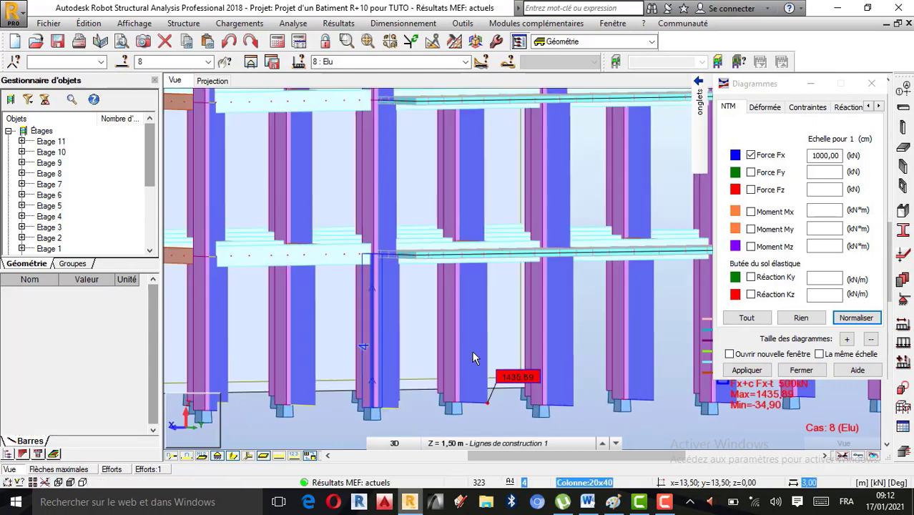
scroll(461, 357, up, 1)
click(444, 350)
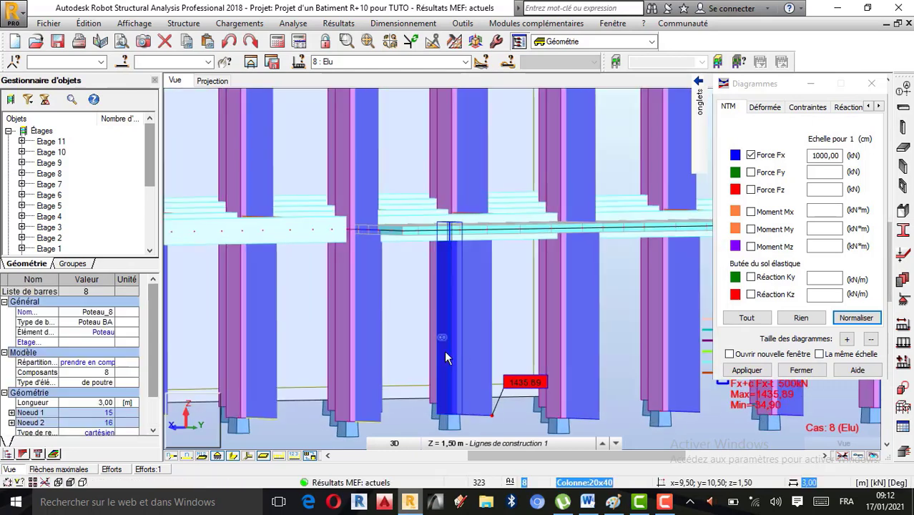
scroll(448, 283, up, 2)
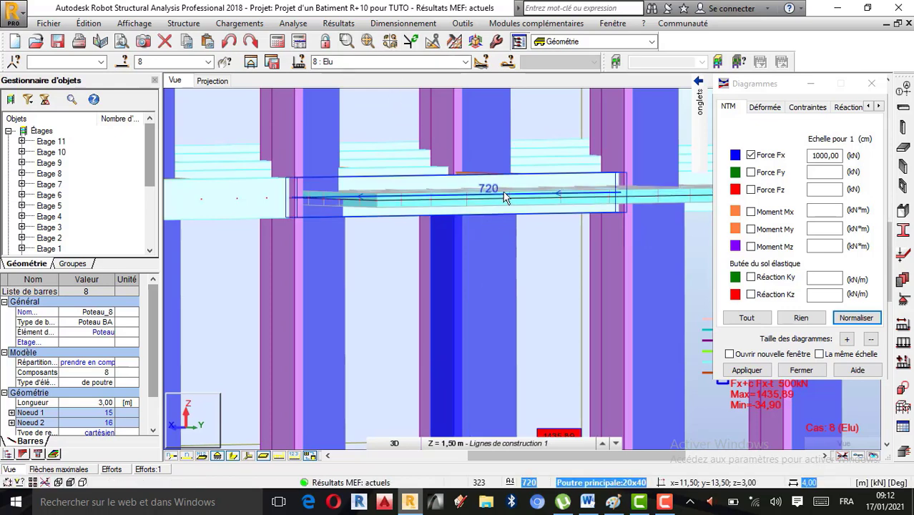
Step: Send the selected column to real RC element reinforcement with manual combinations, keeping ELU case 8 and excluding ELS case 9
click(407, 23)
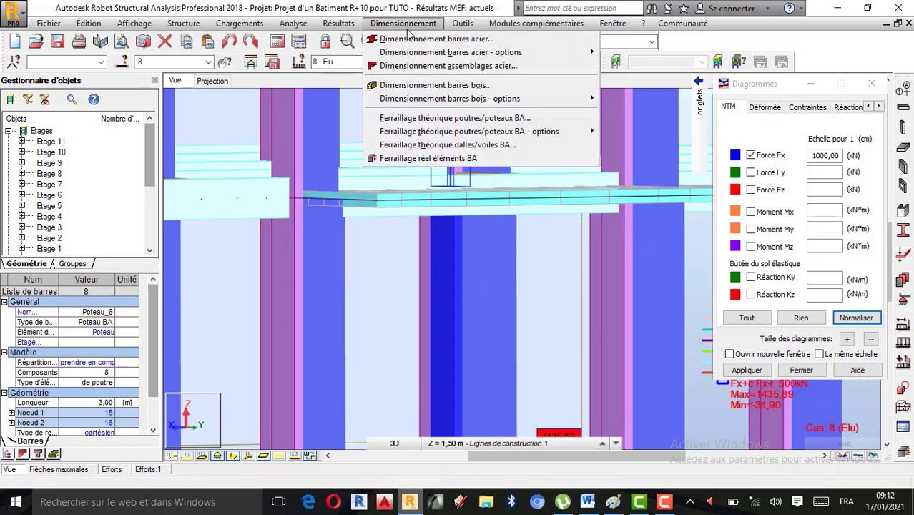
click(402, 158)
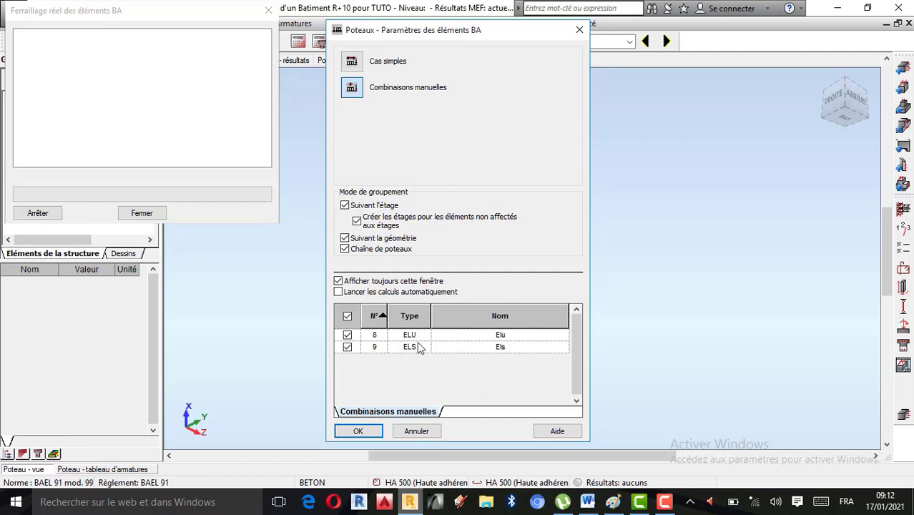
click(348, 347)
click(358, 432)
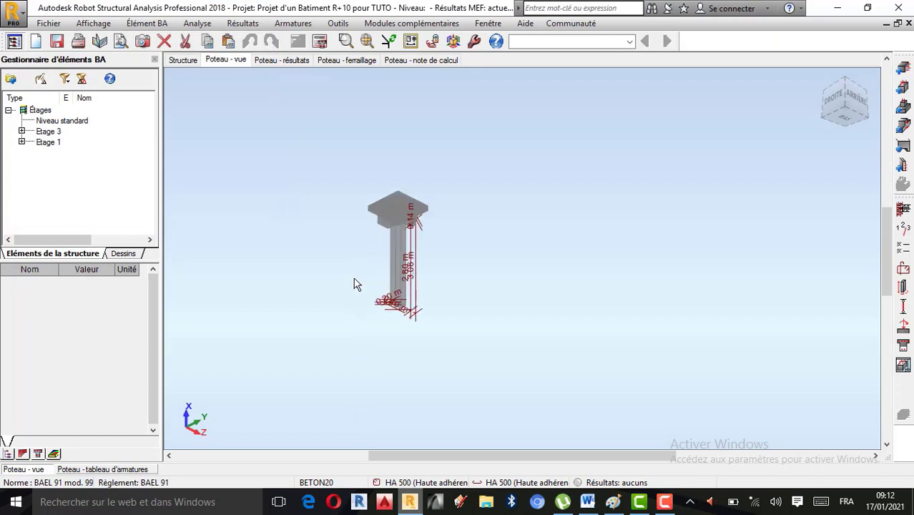
scroll(364, 243, up, 5)
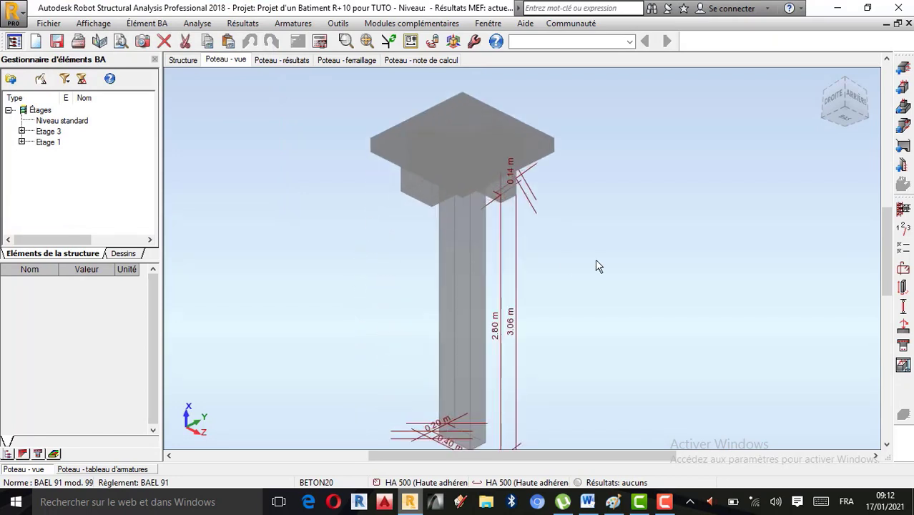
scroll(598, 265, down, 1)
scroll(473, 293, up, 1)
scroll(515, 256, down, 1)
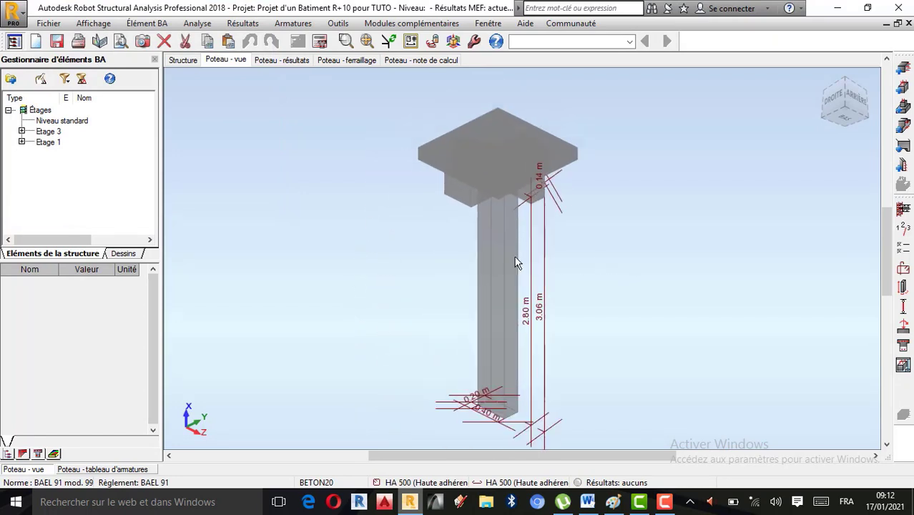
scroll(478, 284, up, 1)
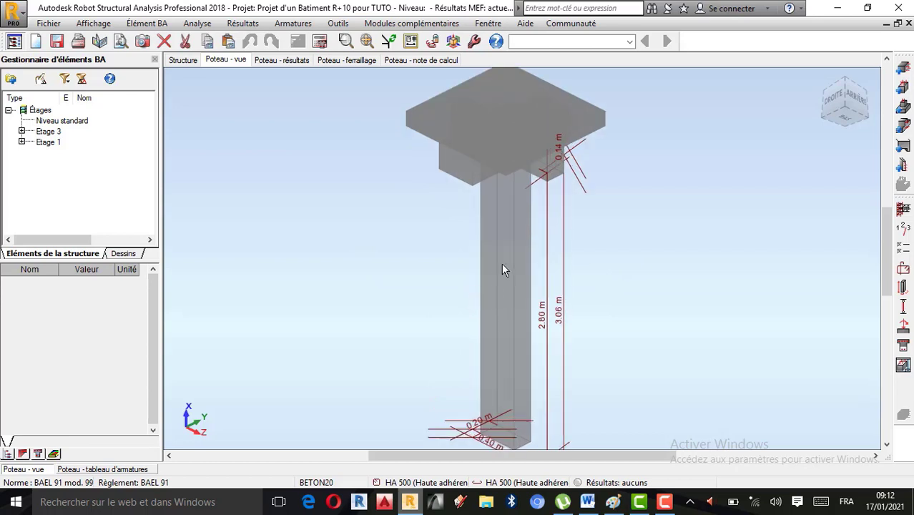
scroll(502, 269, down, 1)
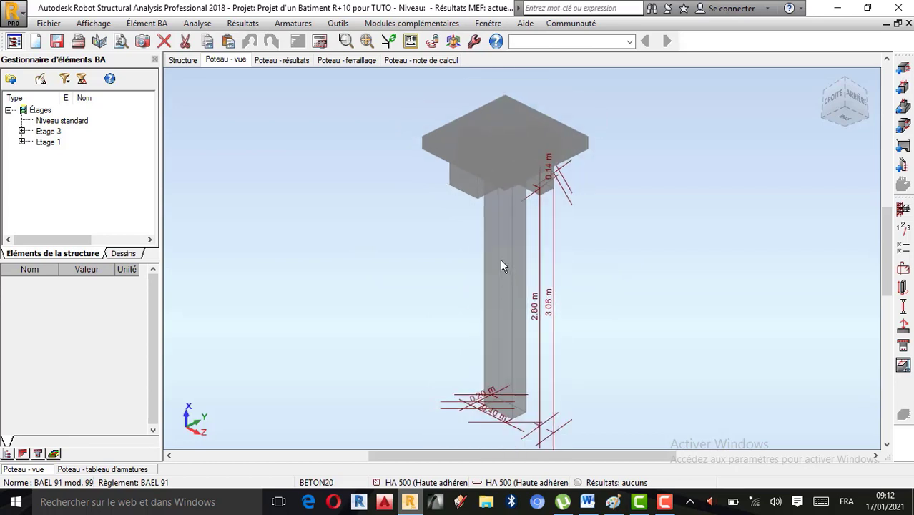
Step: Confirm the storey parameters with peu préjudiciable cracking and a fire resistance of 0 h
click(903, 234)
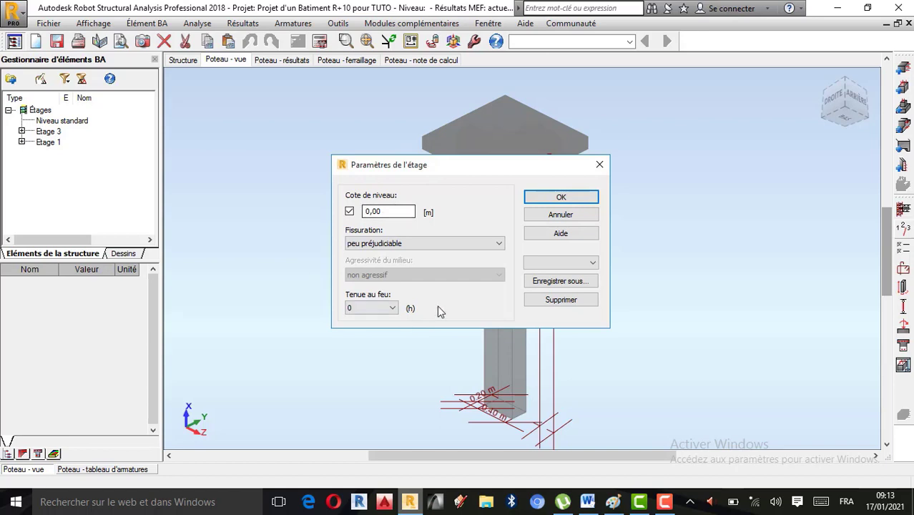
click(500, 247)
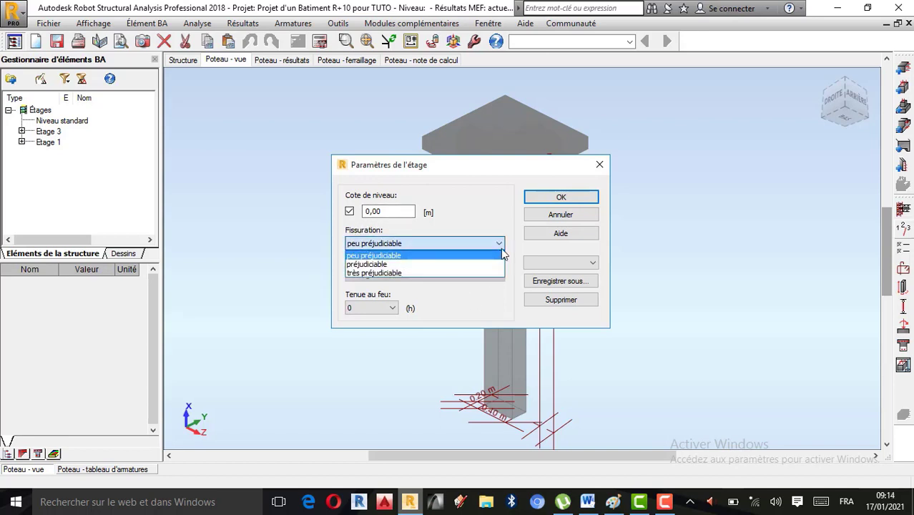
click(501, 246)
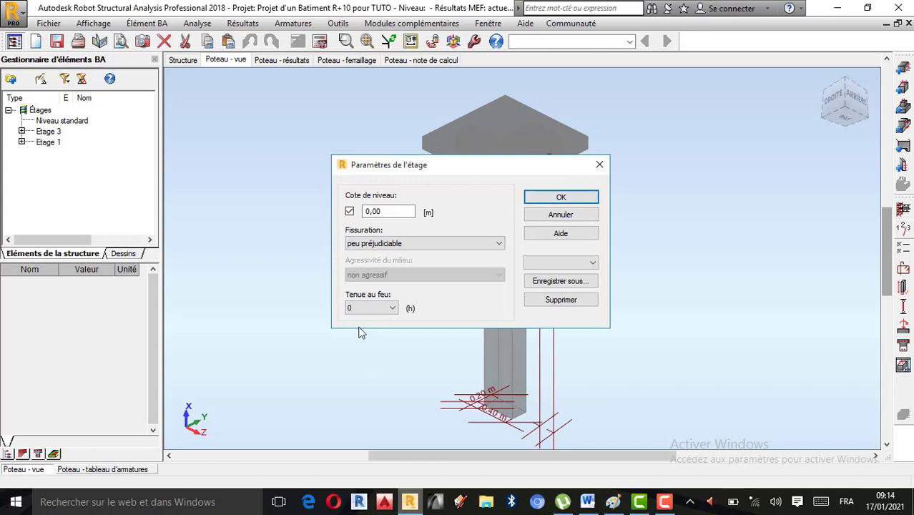
click(391, 306)
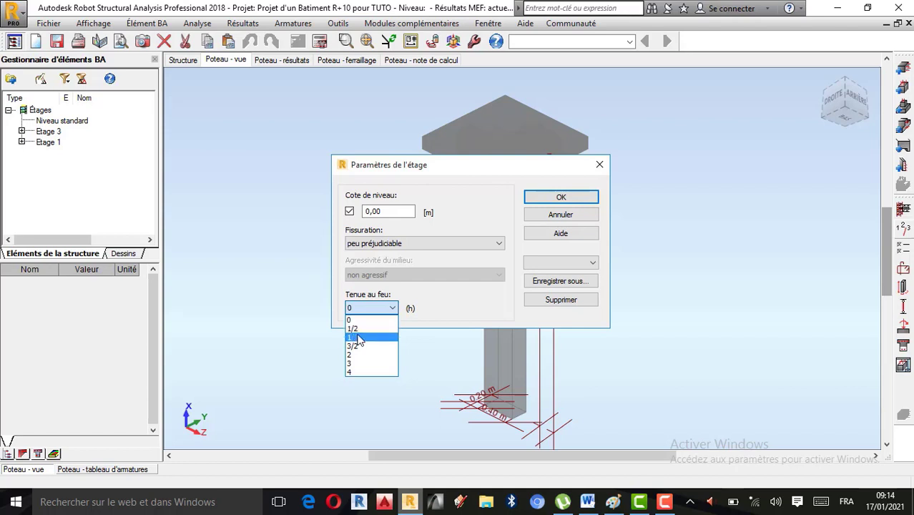
click(360, 338)
click(393, 305)
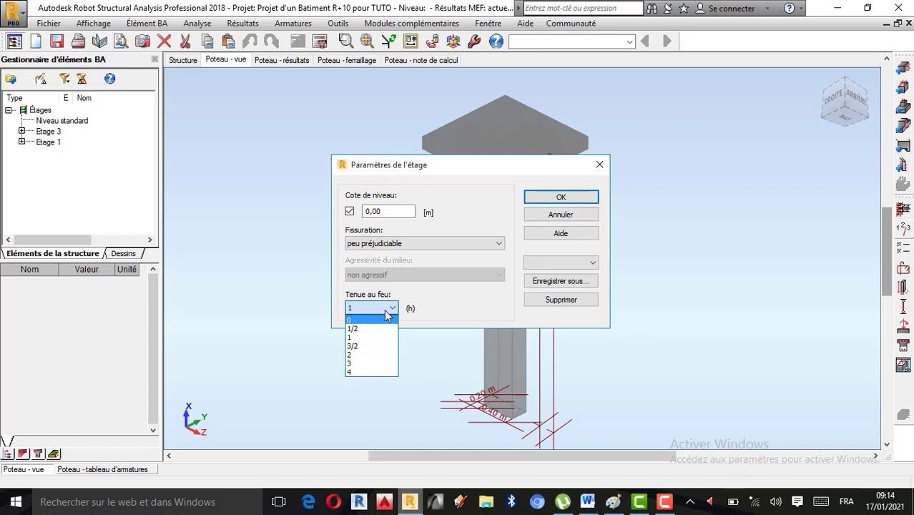
click(357, 364)
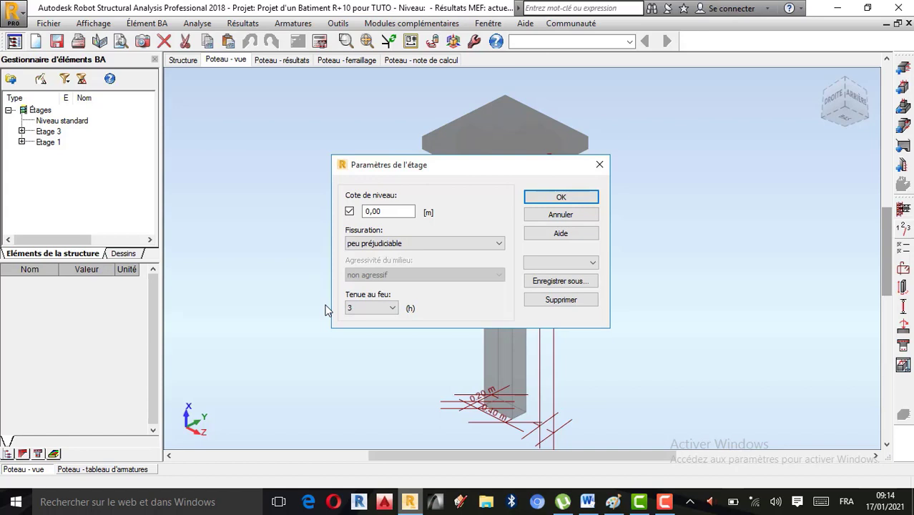
click(394, 309)
click(377, 321)
click(560, 198)
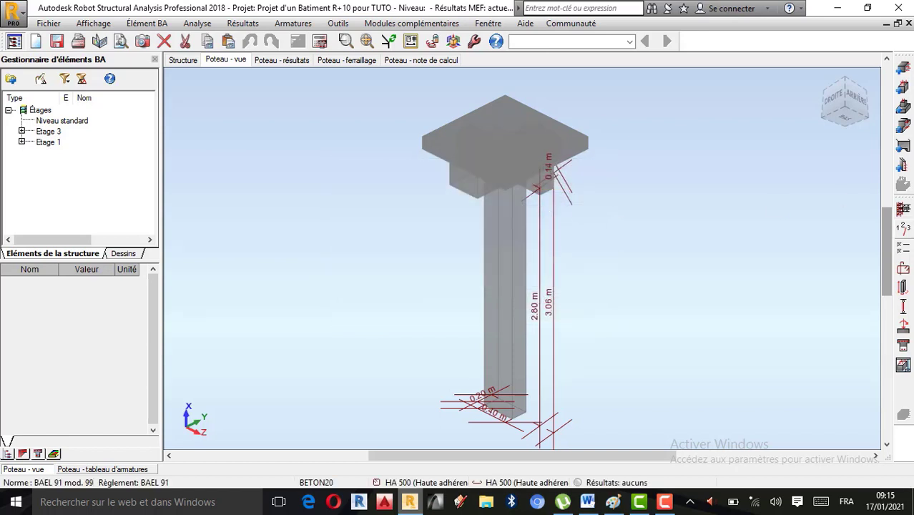
Step: Set the minimum concrete cover to the transverse reinforcement to 2.5 cm in the column's calculation options
click(902, 249)
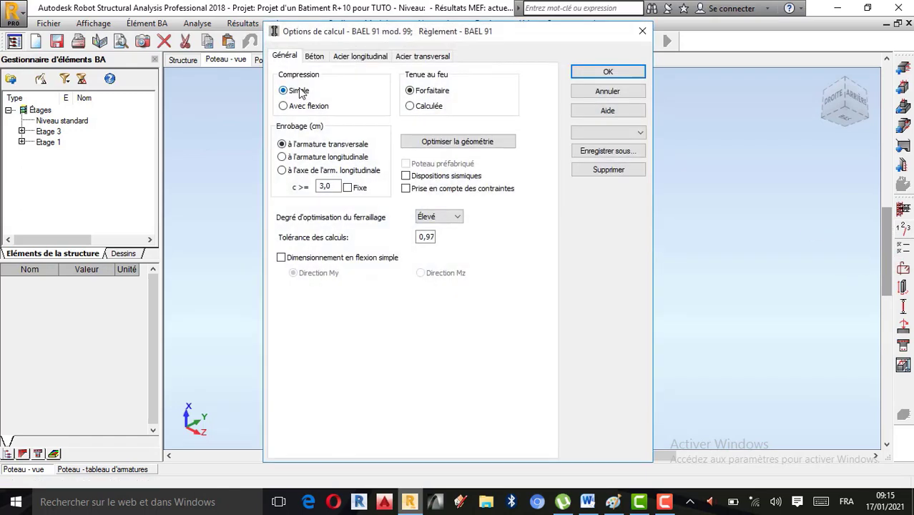
double_click(329, 184)
key(Escape)
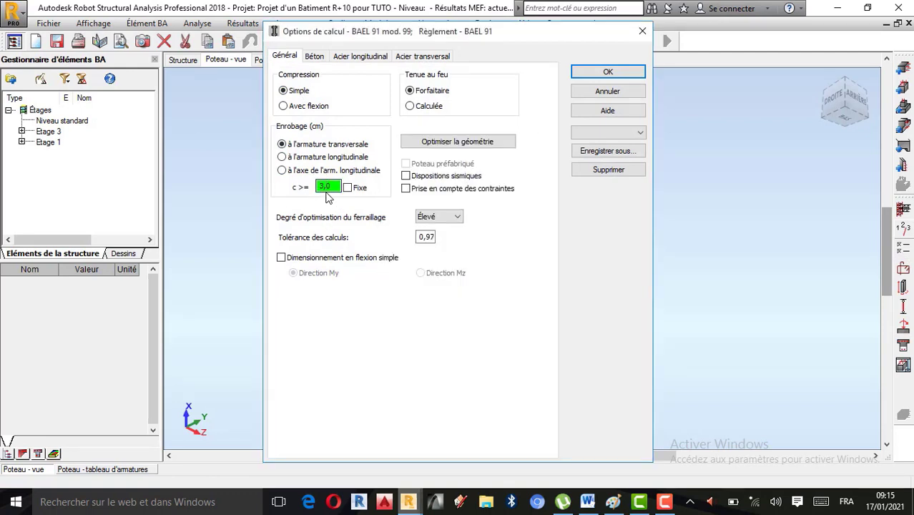
double_click(327, 186)
click(426, 296)
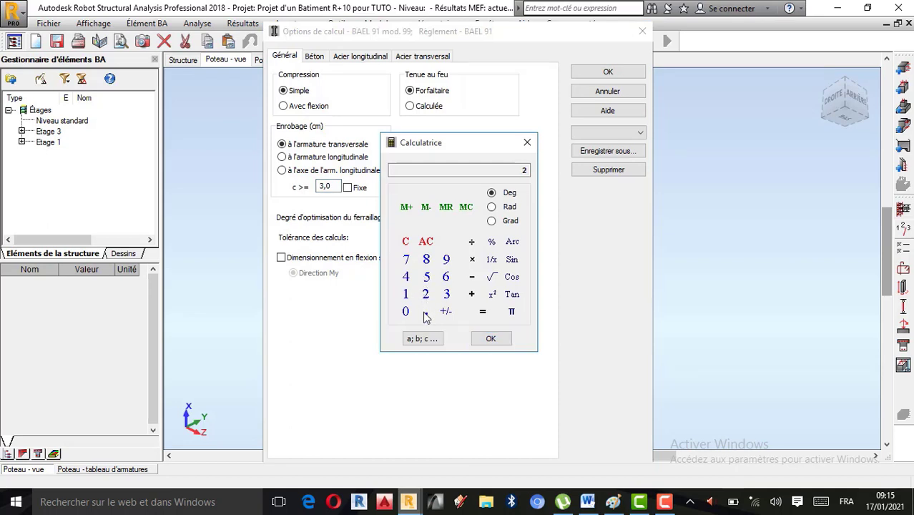
click(426, 278)
click(494, 339)
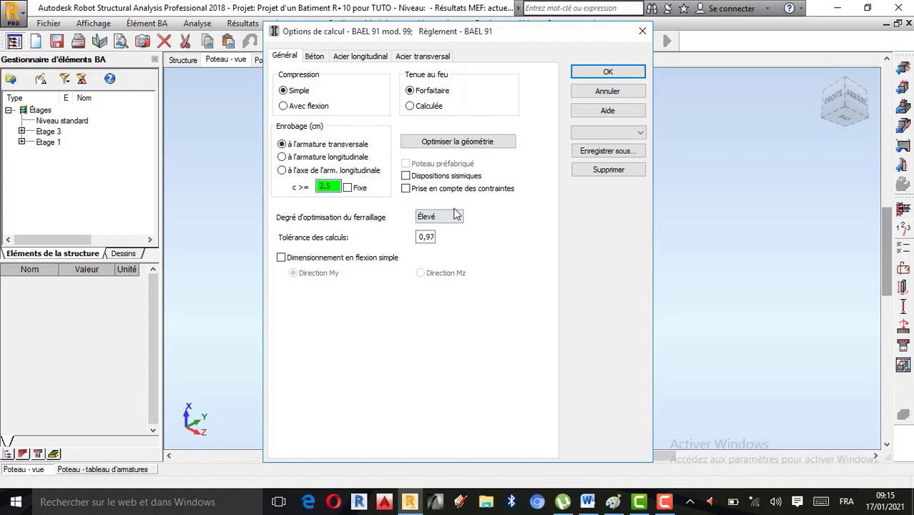
Step: Check the reinforcement optimisation degree, the geometry optimisation settings and the simple-bending design option in the general calculation options
click(458, 217)
click(456, 218)
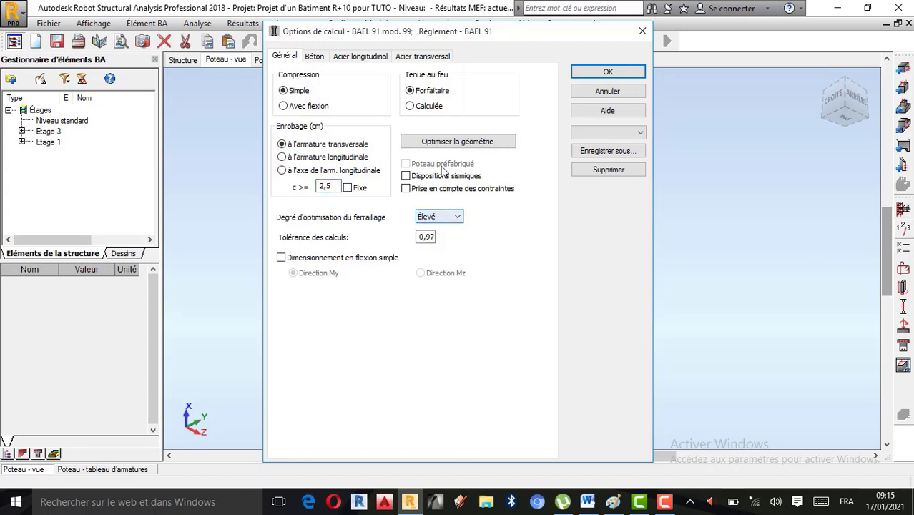
click(455, 141)
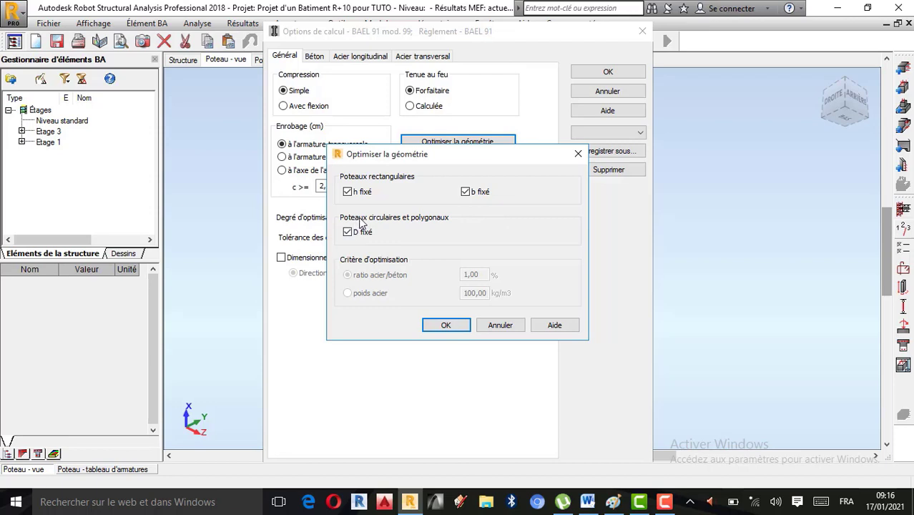
click(446, 326)
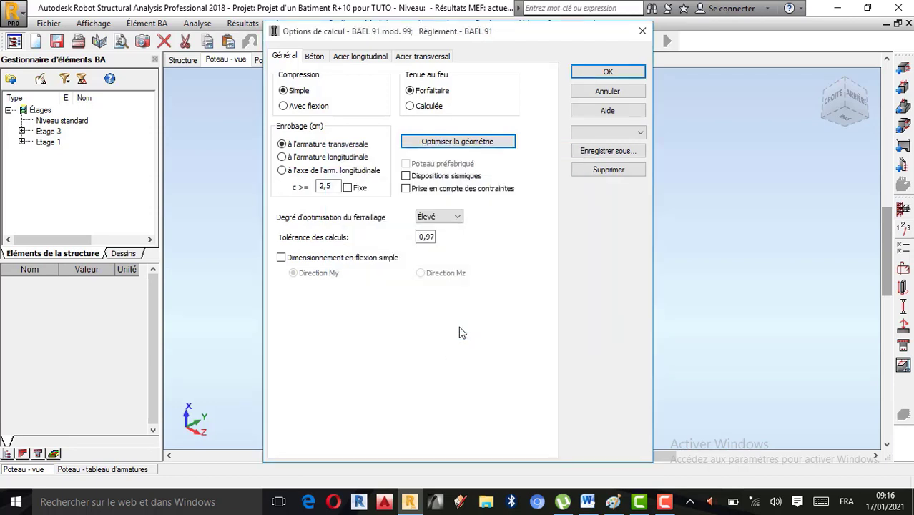
click(281, 258)
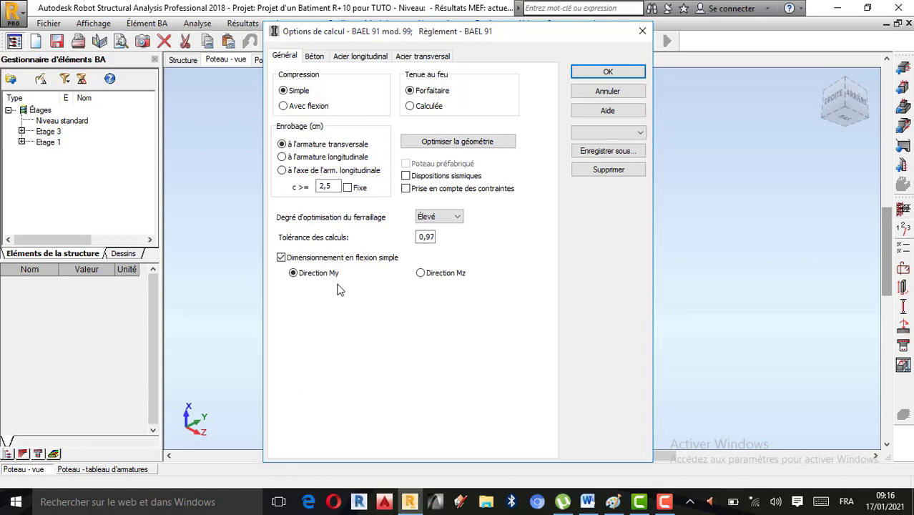
click(281, 257)
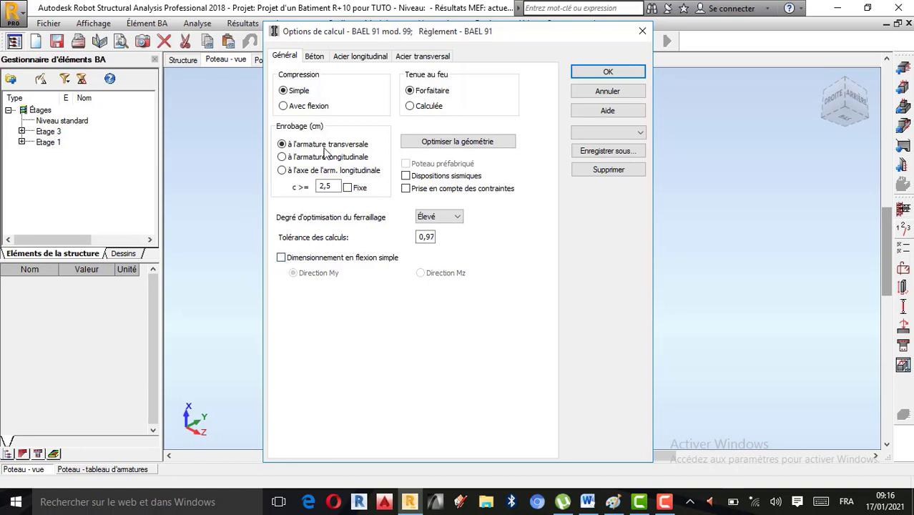
Step: Set the concrete's unit weight to 2500 kG/m3 in the calculation options
click(315, 56)
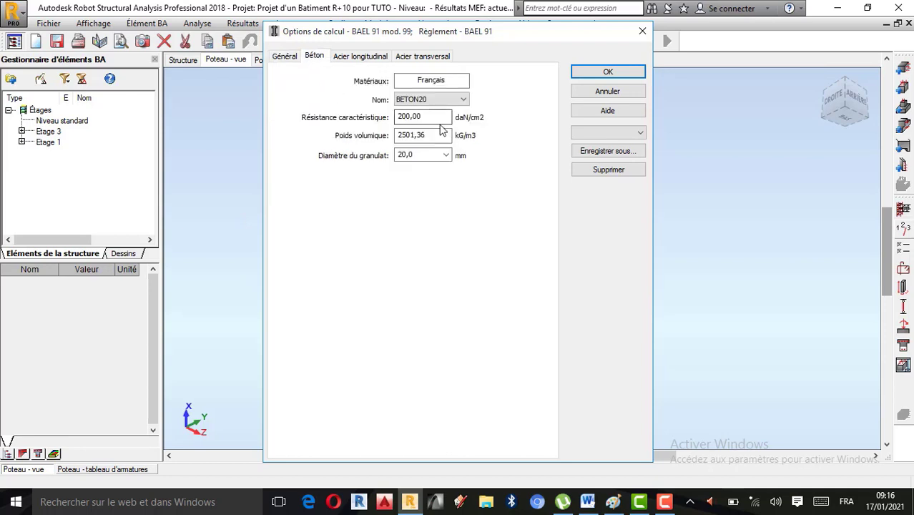
double_click(428, 136)
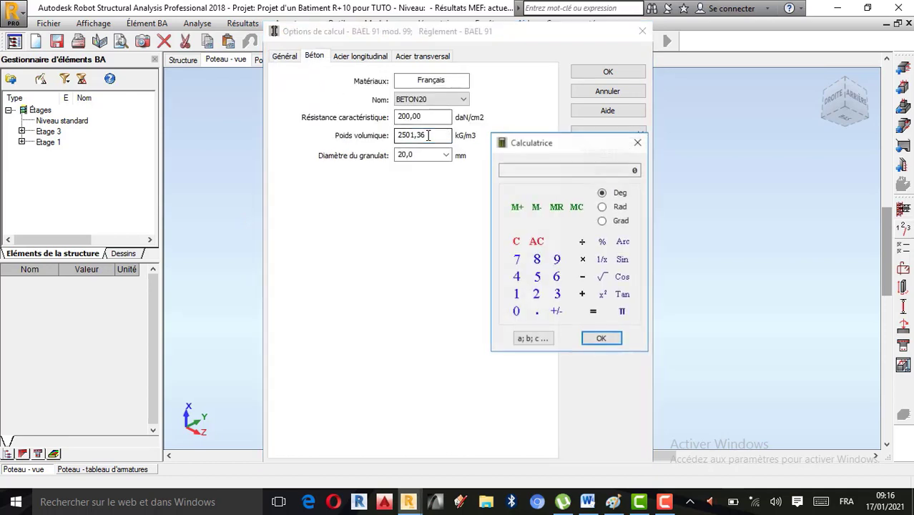
click(536, 293)
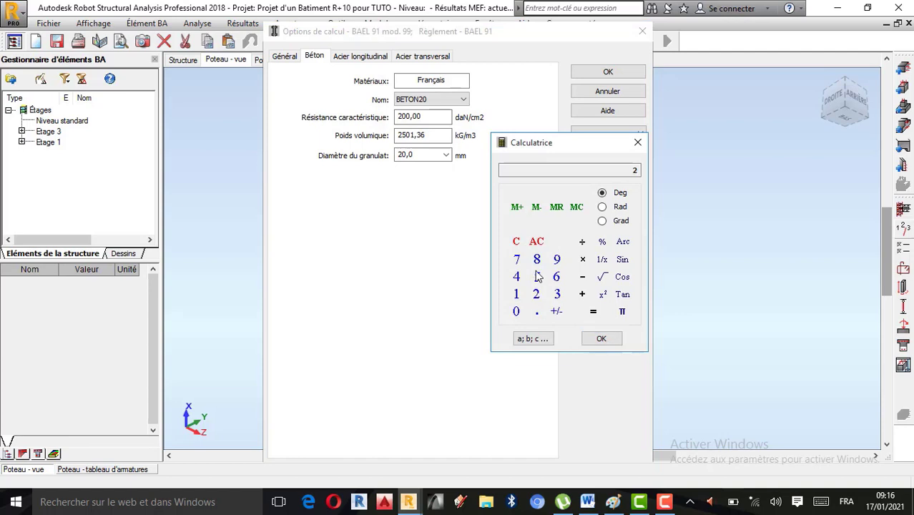
click(538, 277)
click(516, 311)
click(515, 312)
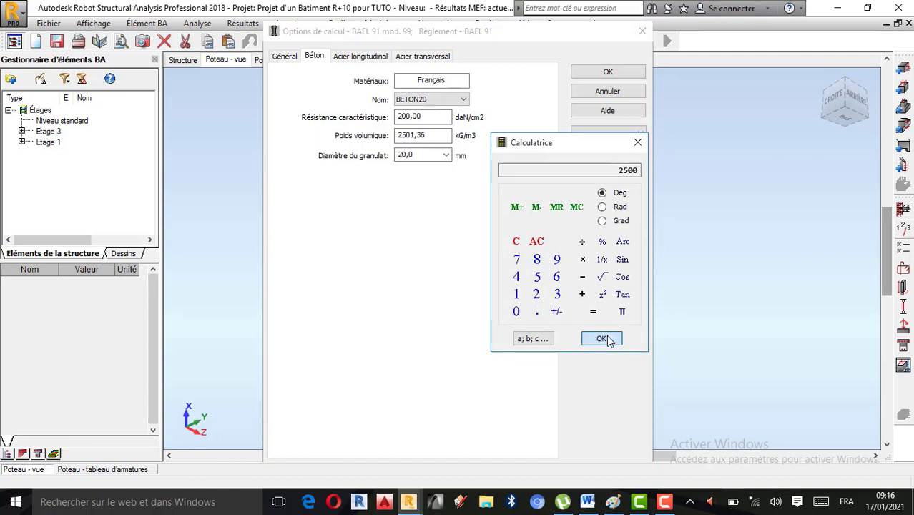
click(637, 142)
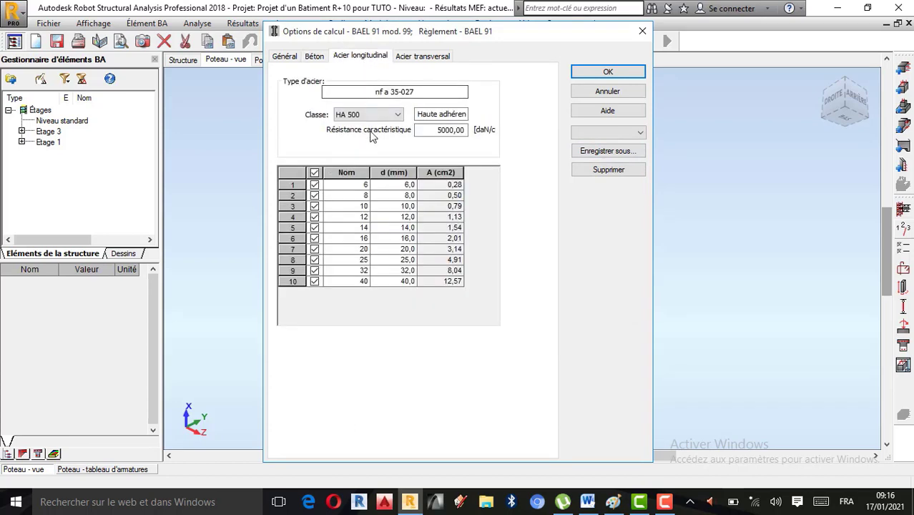
Step: Set the longitudinal steel class to HA 400 and allow only the 14, 16 and 20 mm bar diameters
click(370, 115)
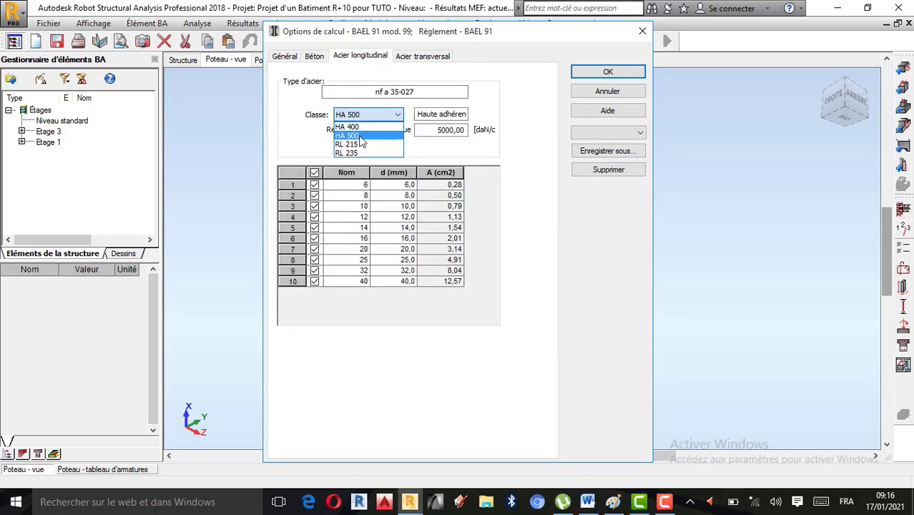
click(361, 127)
click(315, 174)
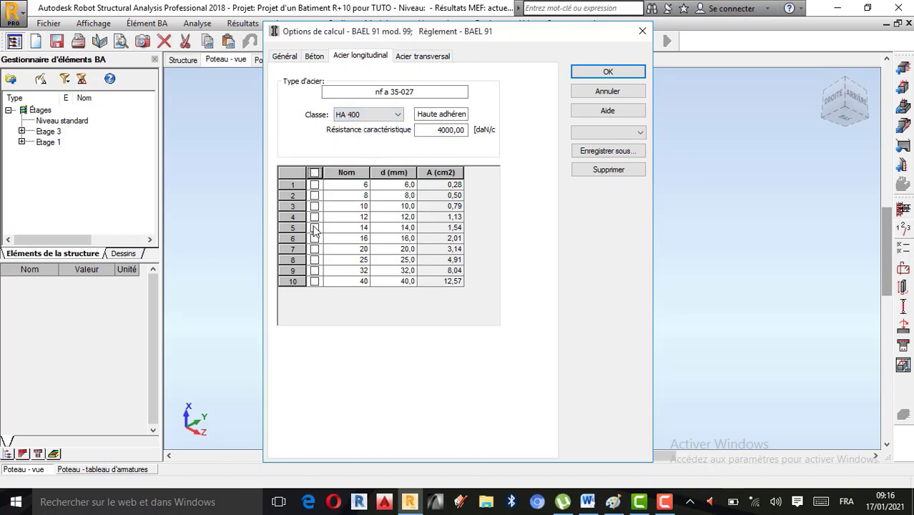
click(314, 228)
click(315, 238)
click(315, 250)
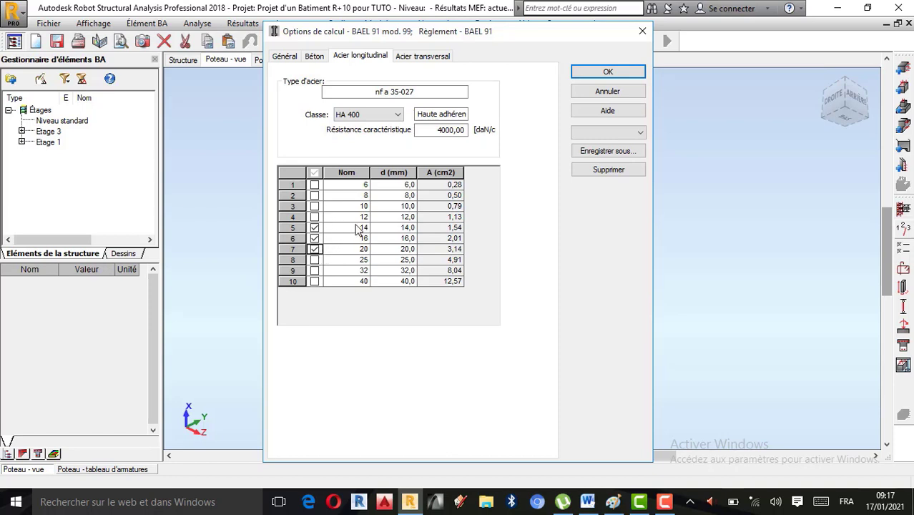
Step: Set the transverse steel class to HA 400, allow only the 6 mm bar diameter and confirm the calculation options
click(425, 57)
click(387, 114)
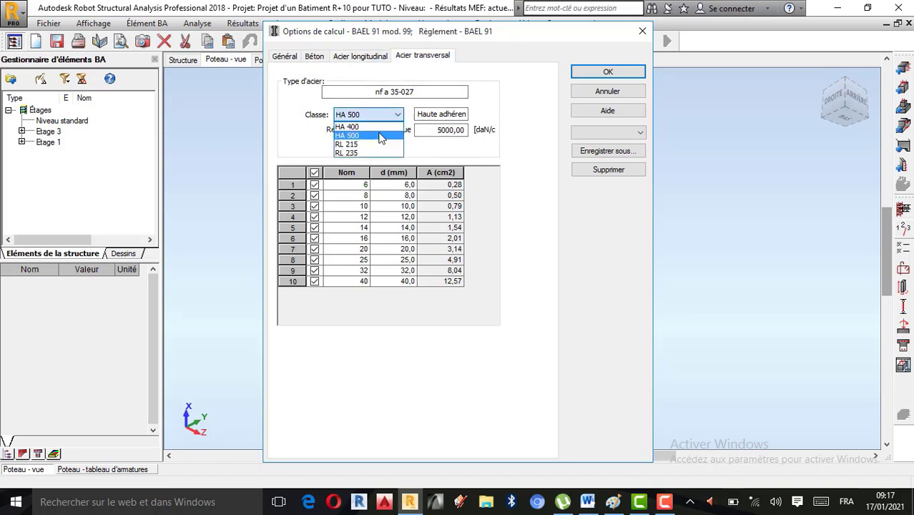
click(368, 126)
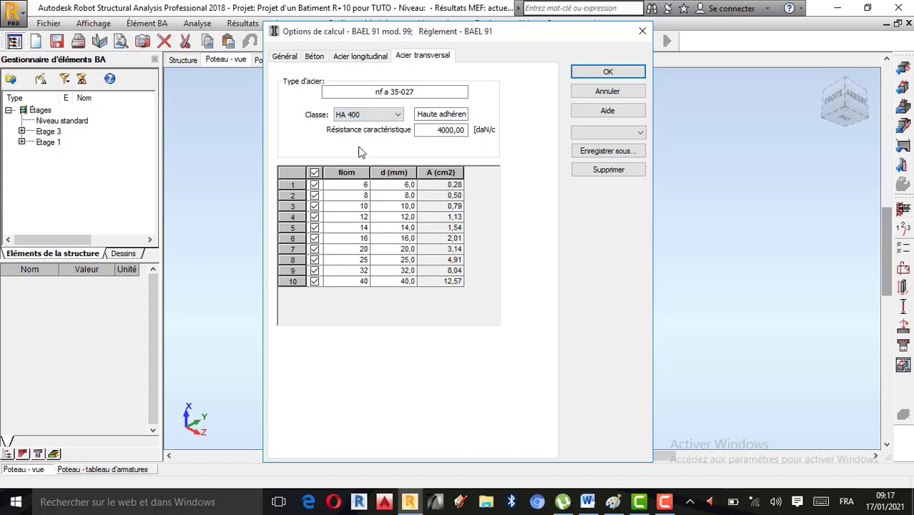
click(314, 173)
click(314, 184)
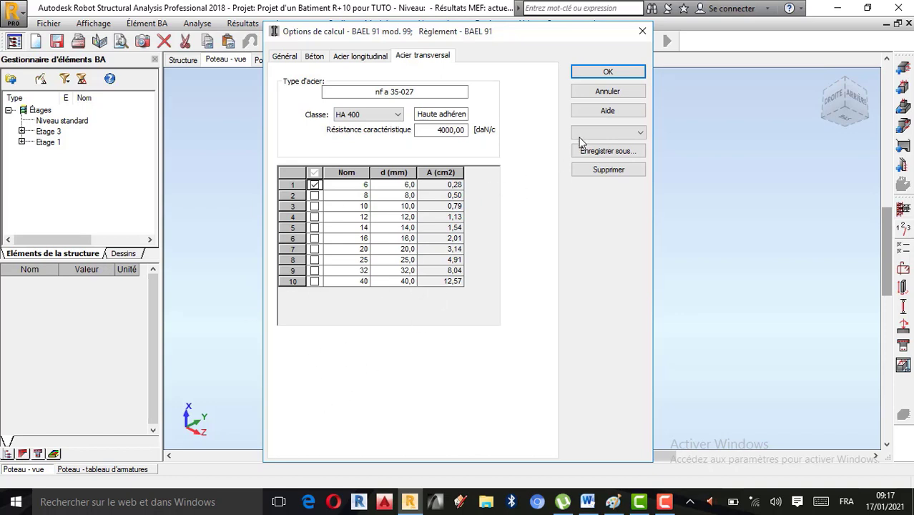
click(608, 73)
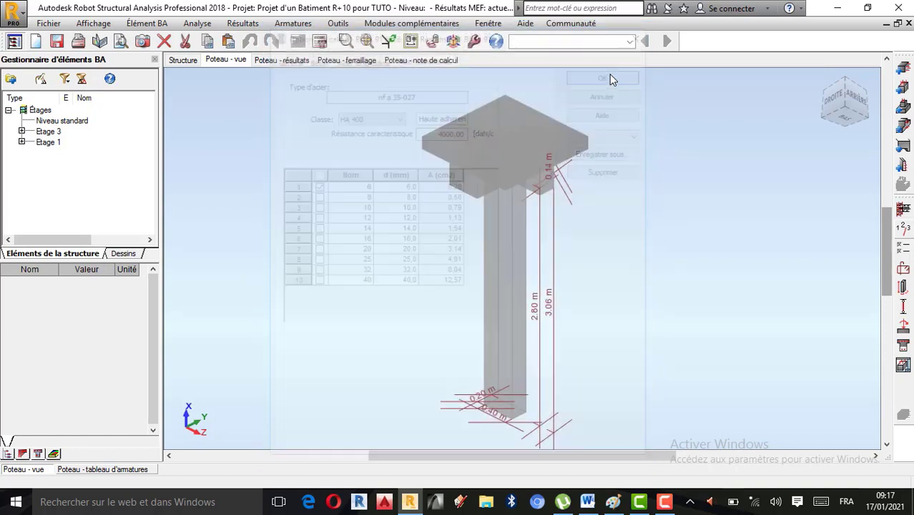
Step: In the reinforcement arrangement, generate construction bars with automatic diameter and limit the corner-bar bundles to 1 bar
click(903, 270)
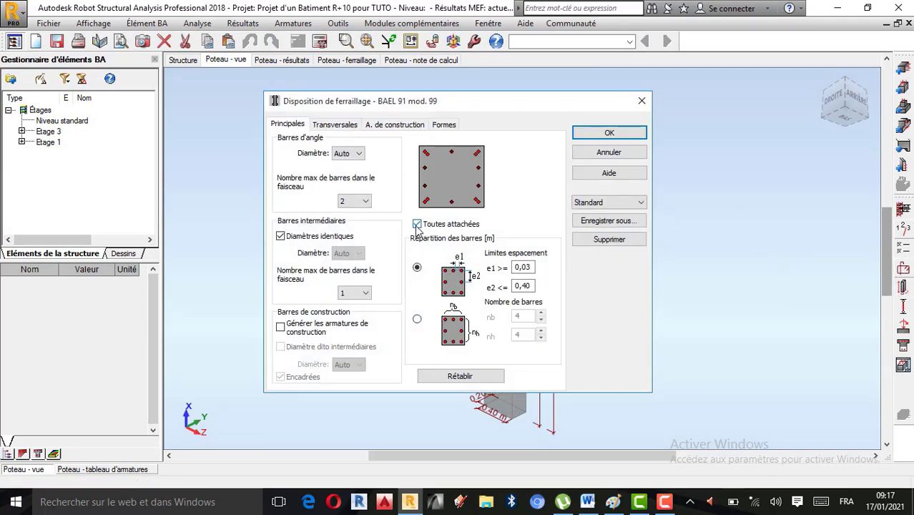
click(281, 327)
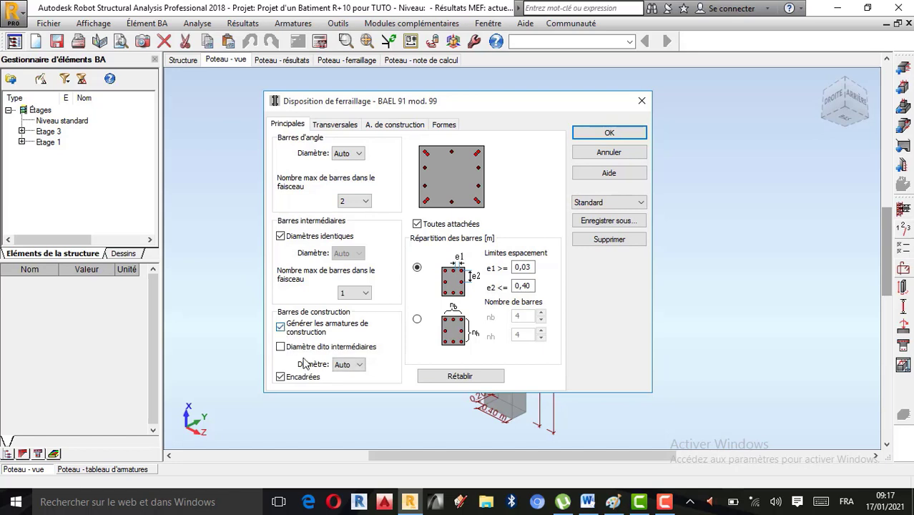
click(348, 367)
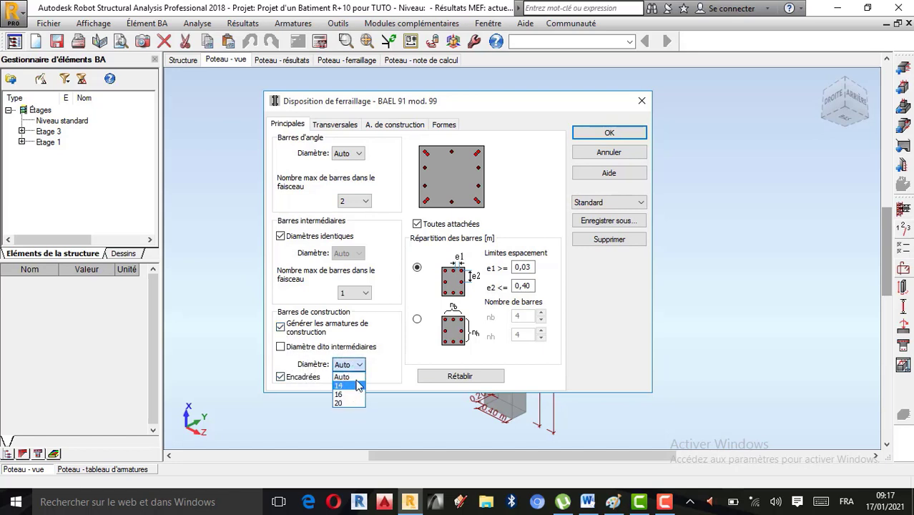
click(360, 365)
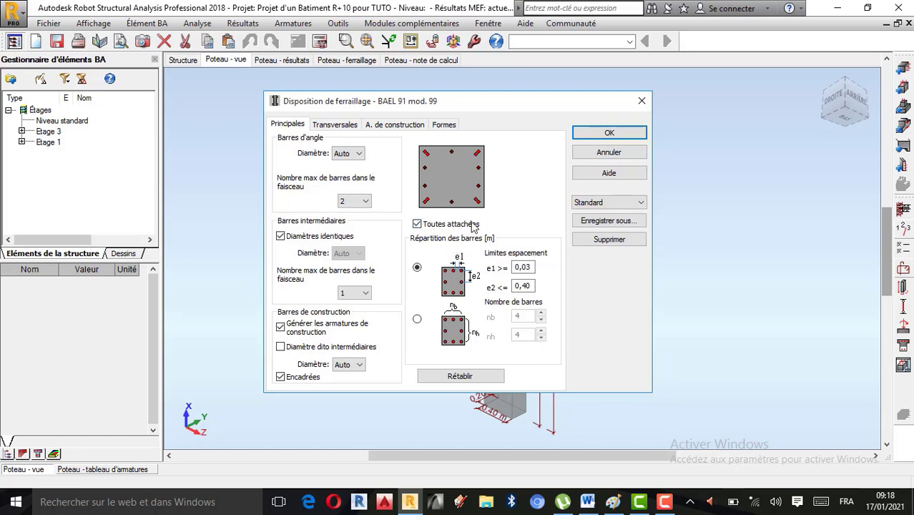
click(418, 226)
click(418, 225)
click(358, 201)
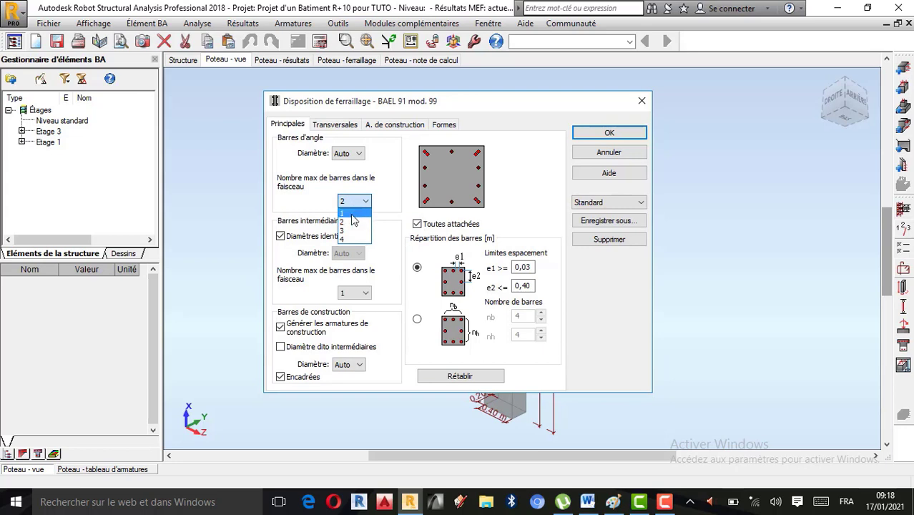
click(354, 213)
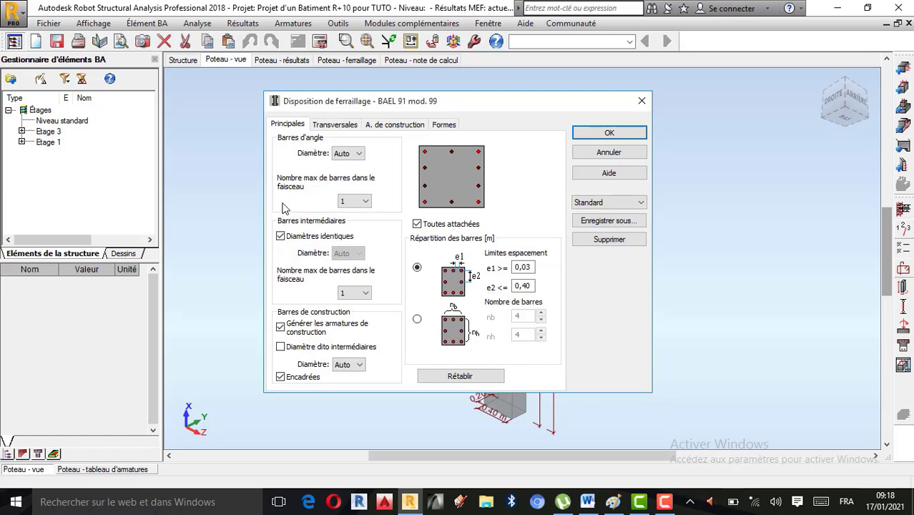
click(664, 501)
click(848, 449)
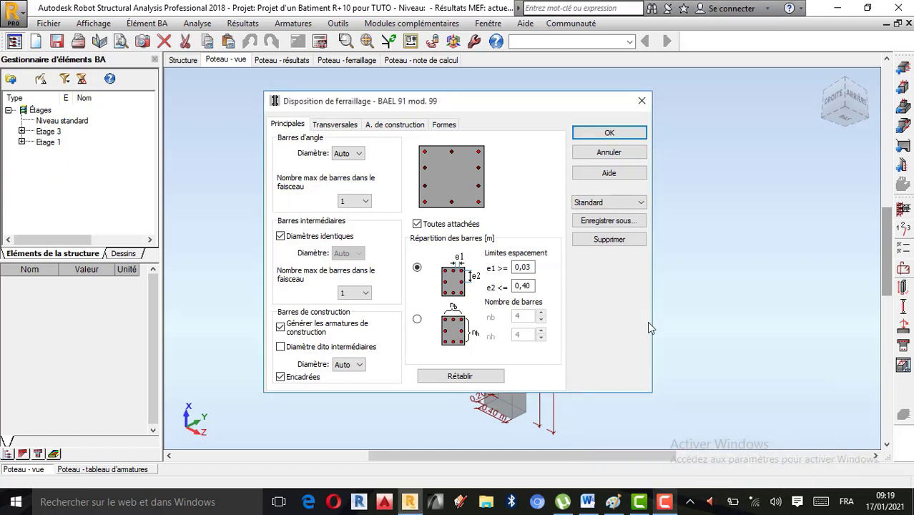
Step: Give the main longitudinal bars a -90° left hook, disable hooks only if necessary and set the minimum hook base length to 5 cm
click(327, 127)
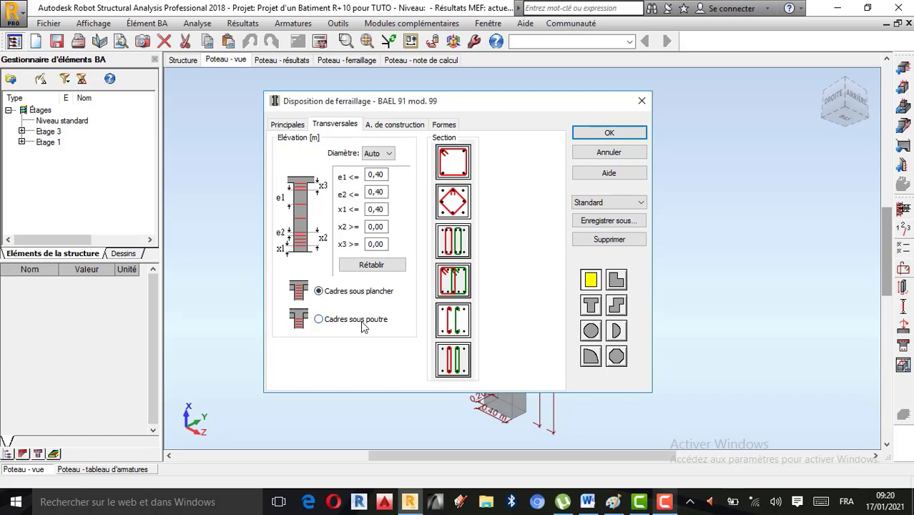
click(407, 126)
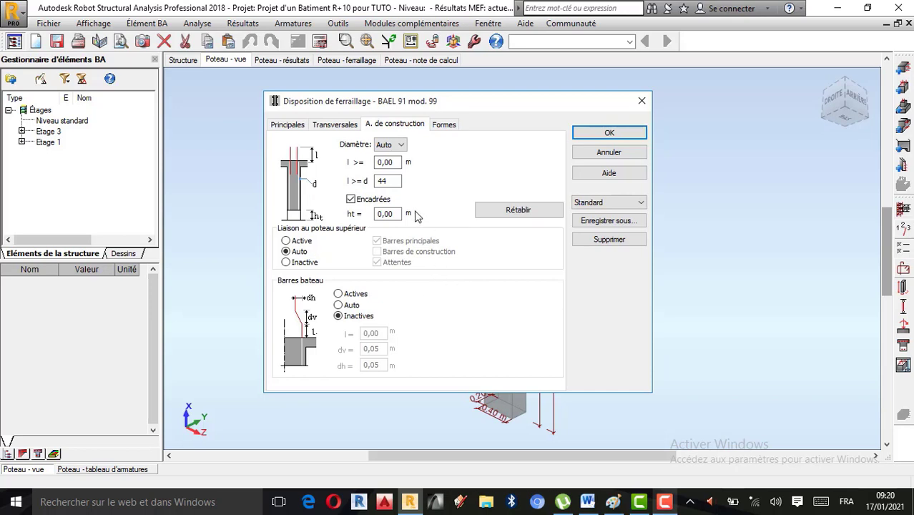
click(444, 125)
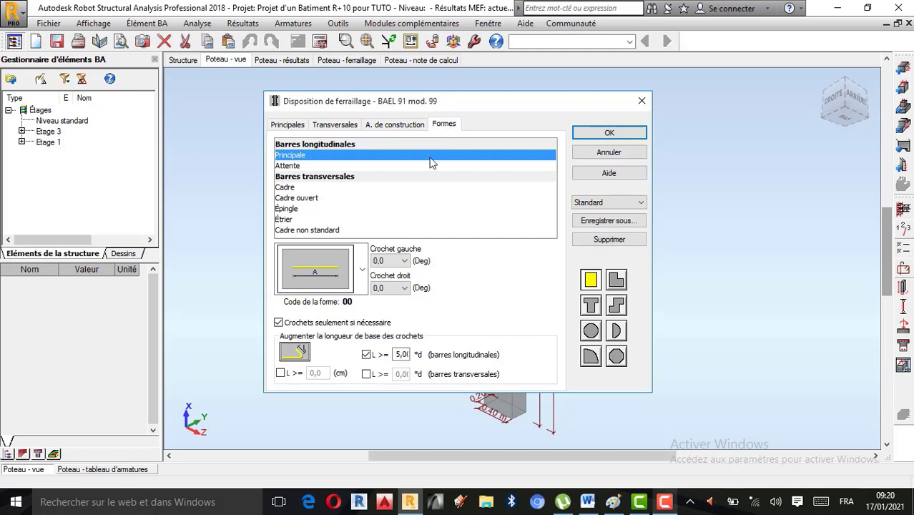
click(405, 261)
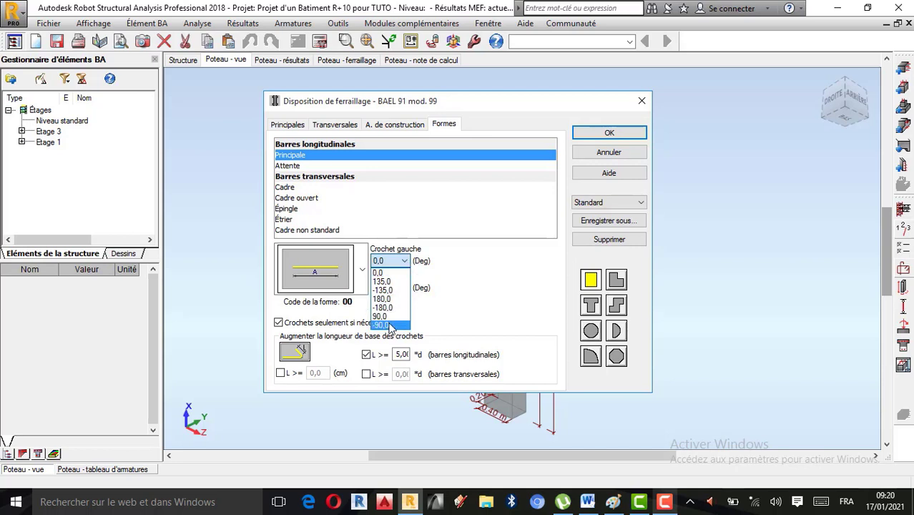
click(391, 325)
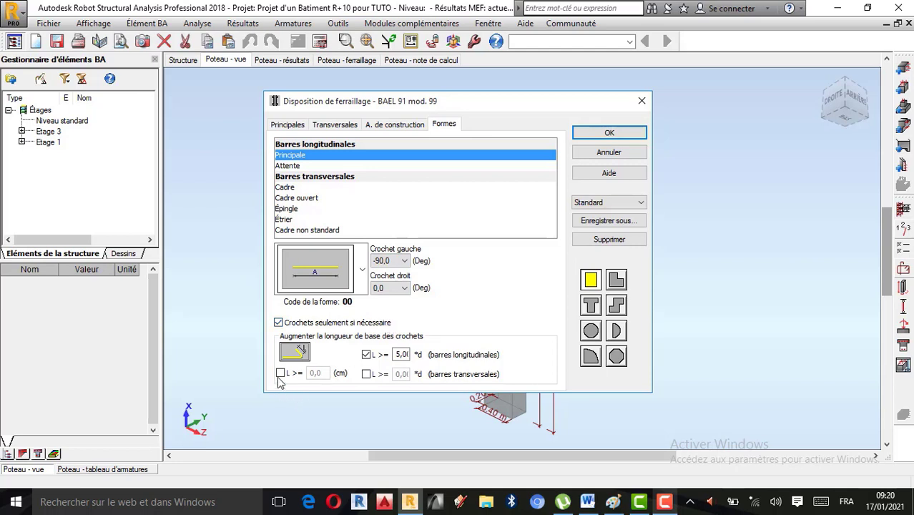
click(279, 323)
click(280, 373)
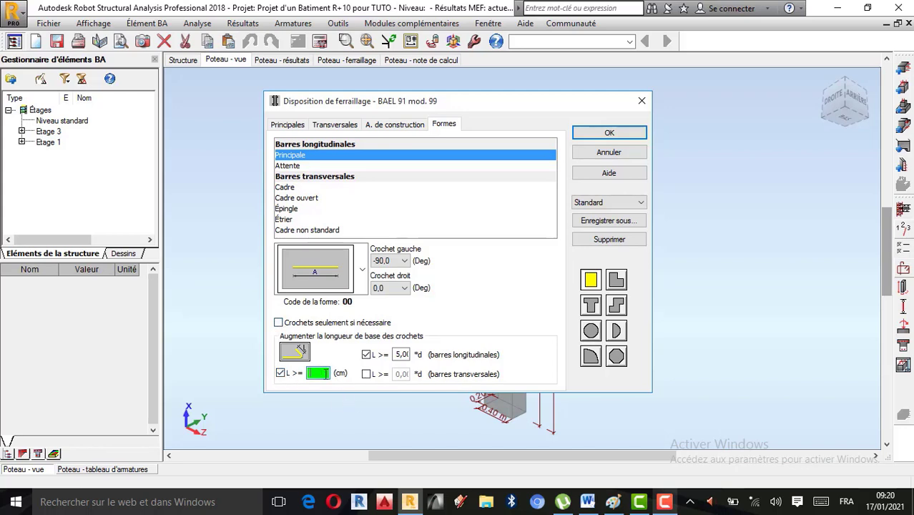
text(5)
click(606, 135)
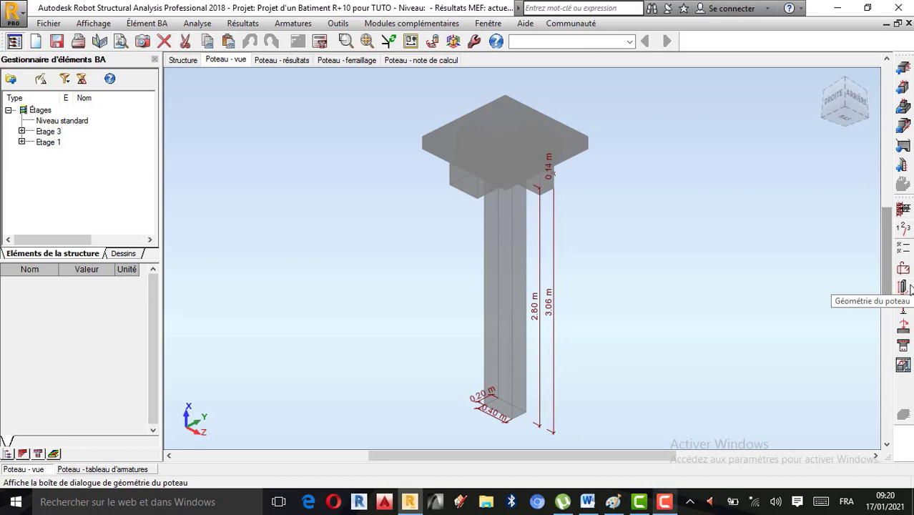
Step: Check the column's section dimensions, section type and heights in its geometry settings
click(907, 288)
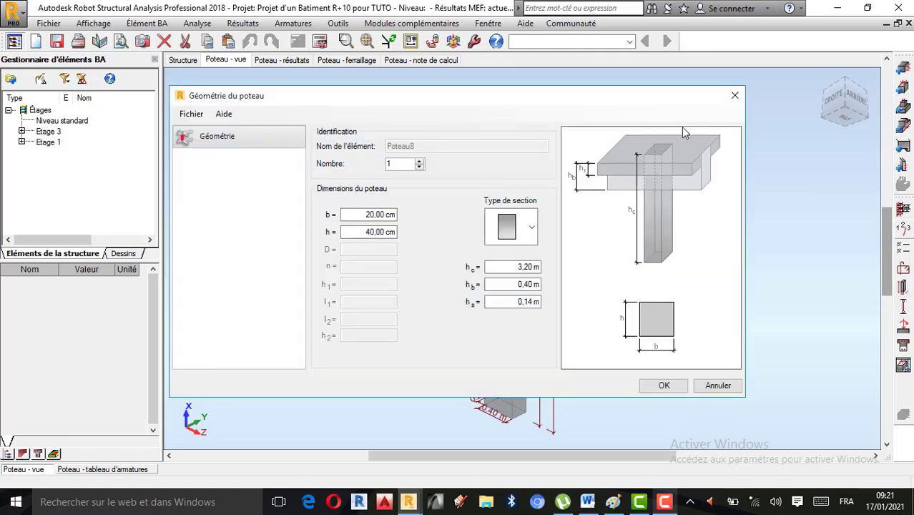
click(735, 95)
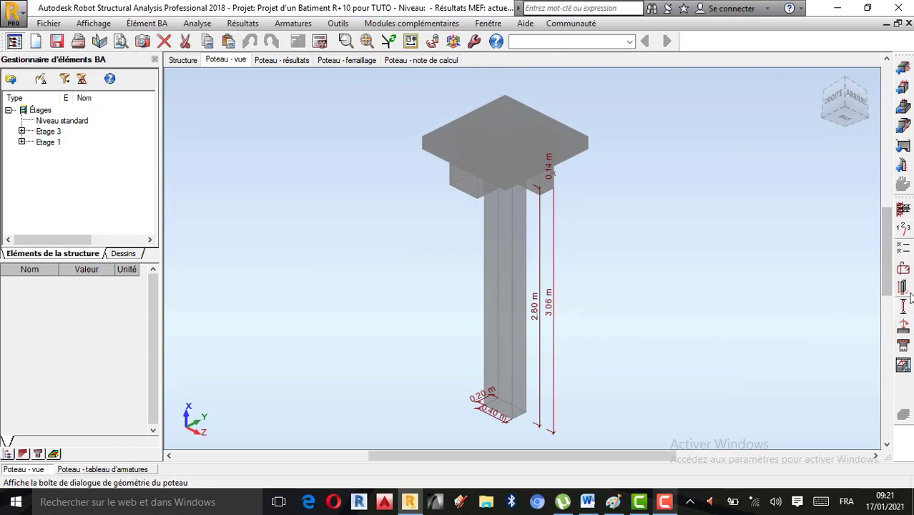
Step: Set the Y-direction buckling model to the non-sway end condition with k = 0.70 and a length of 3.20 m, and apply it
click(904, 304)
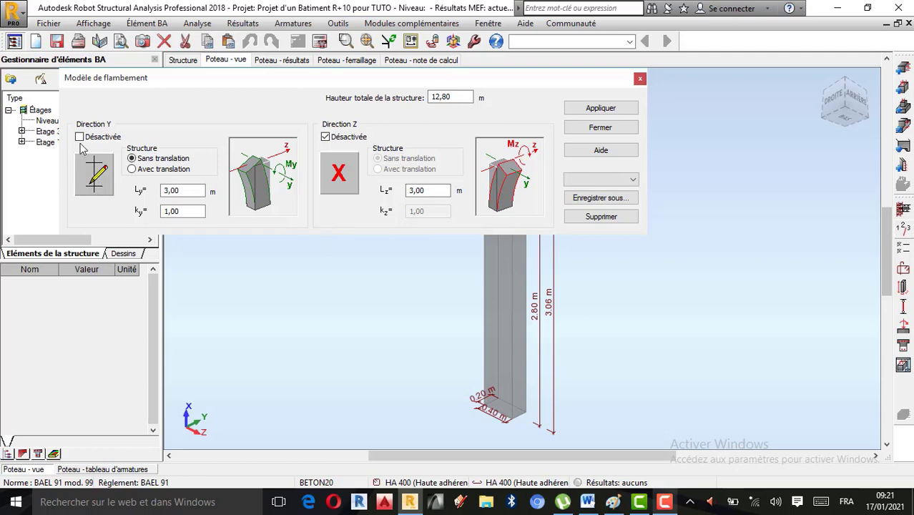
click(100, 179)
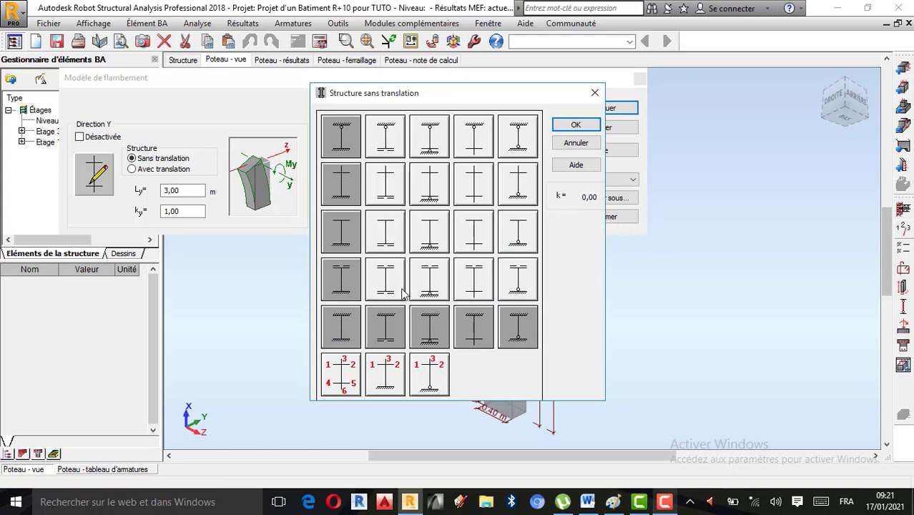
click(520, 343)
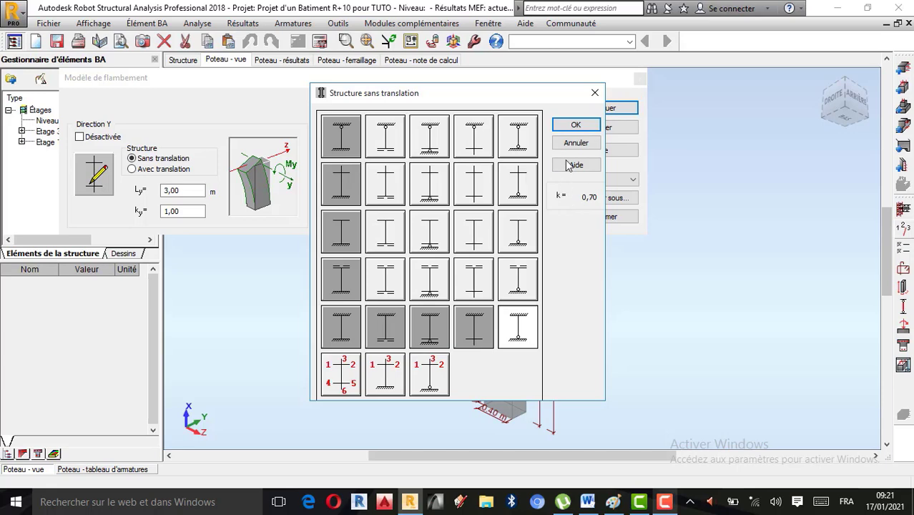
click(578, 125)
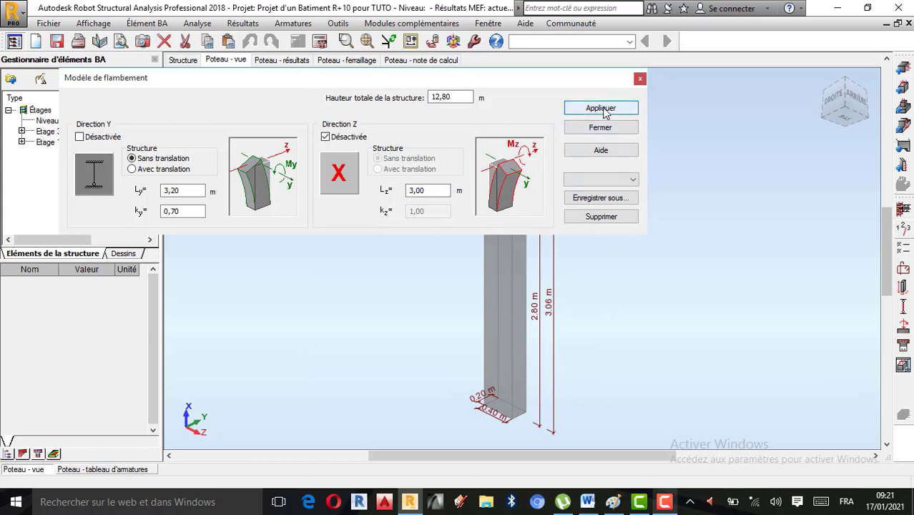
click(604, 108)
click(641, 79)
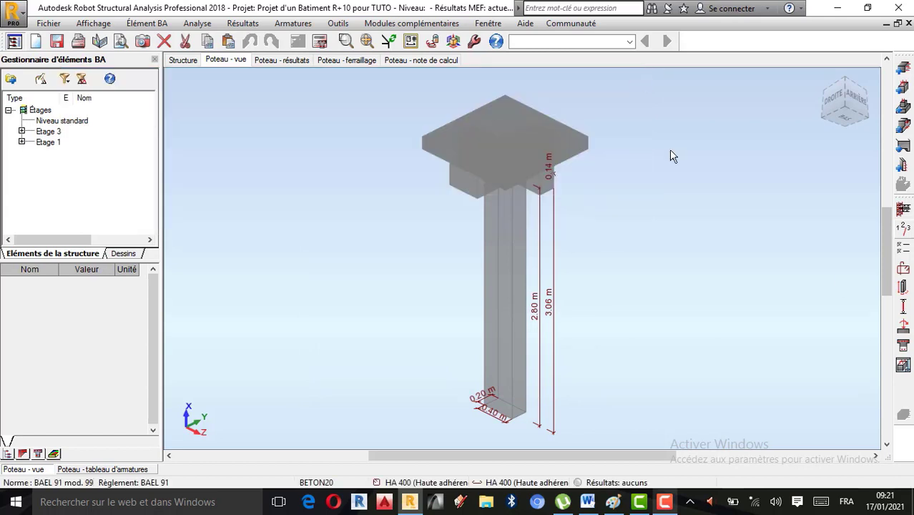
Step: Check the column's ELU design load case and the load application age
click(904, 331)
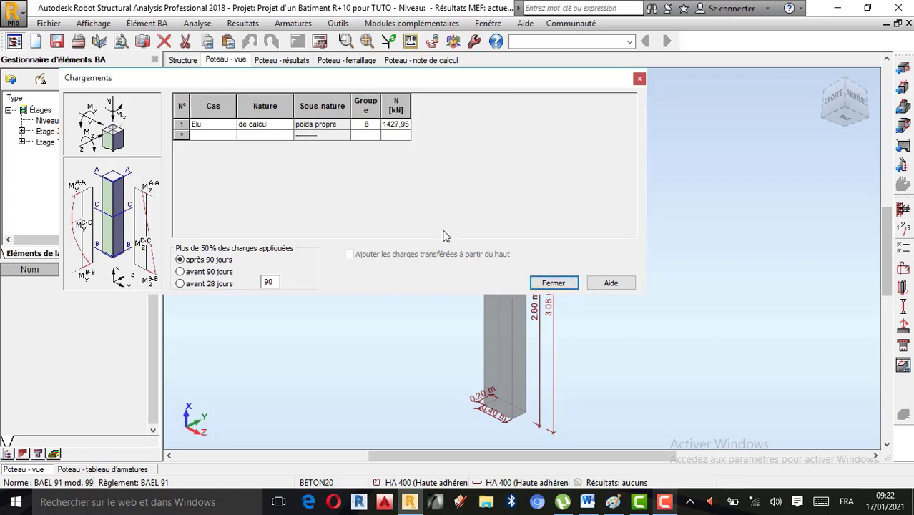
click(571, 284)
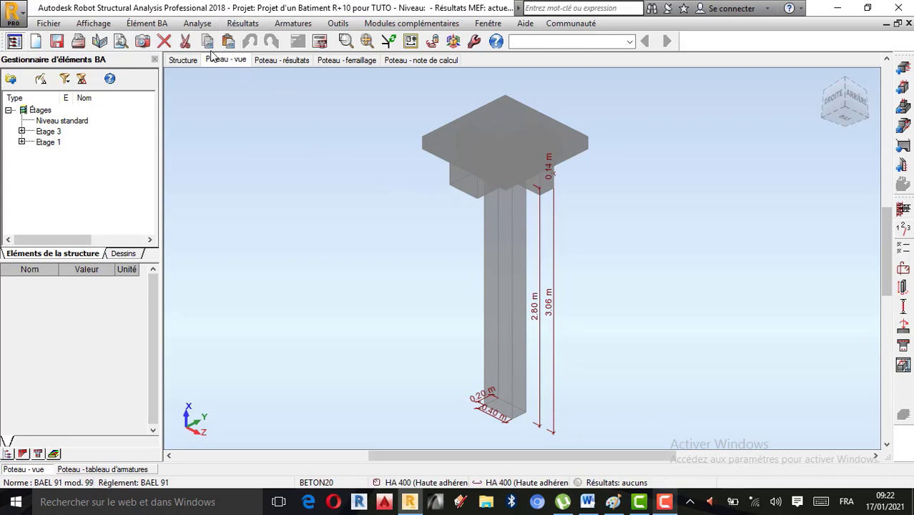
Step: Review the column drawing parameters for the drawing template, the bar descriptions and the reinforcement table
click(198, 26)
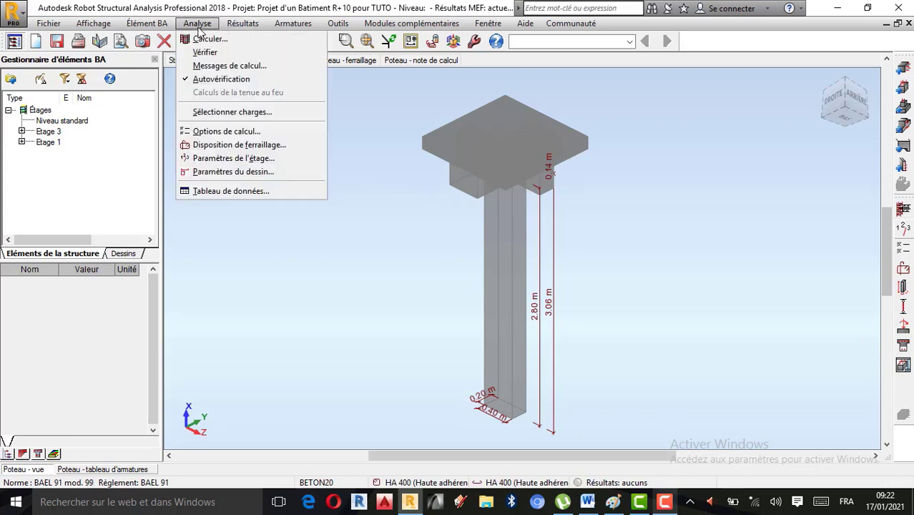
click(242, 173)
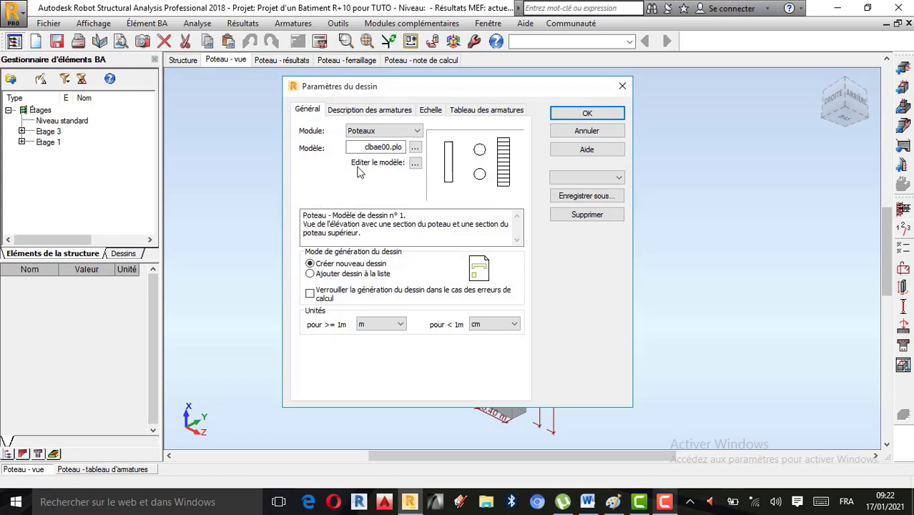
click(334, 111)
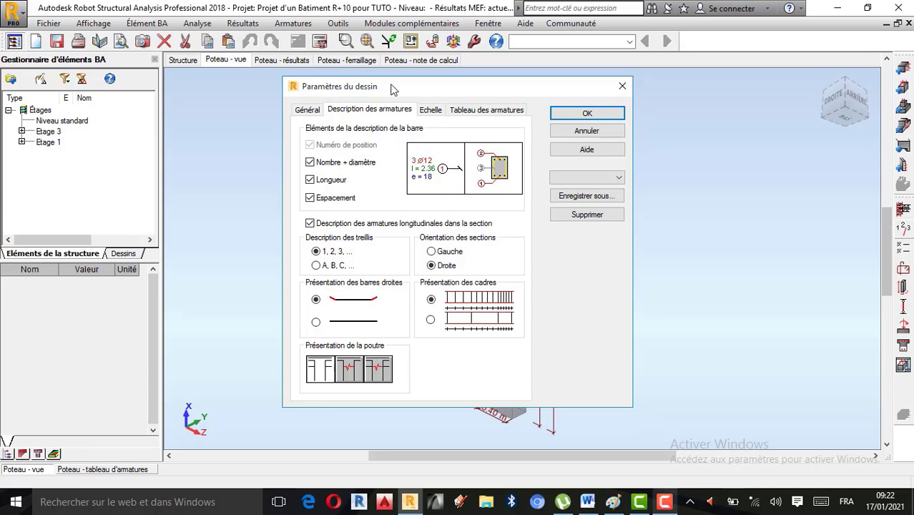
click(486, 109)
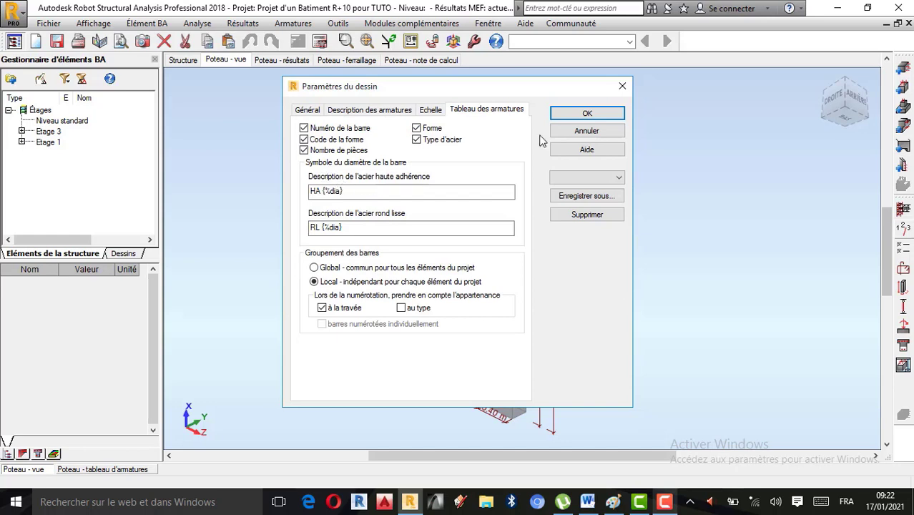
click(591, 114)
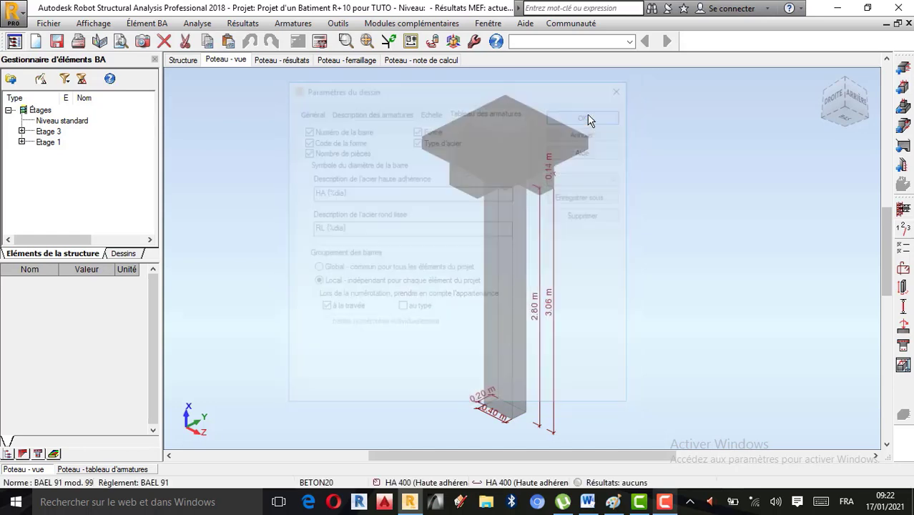
Step: Calculate the column's reinforcement with drawings generated for the calculated elements, and examine the resulting execution drawing
click(319, 41)
click(369, 259)
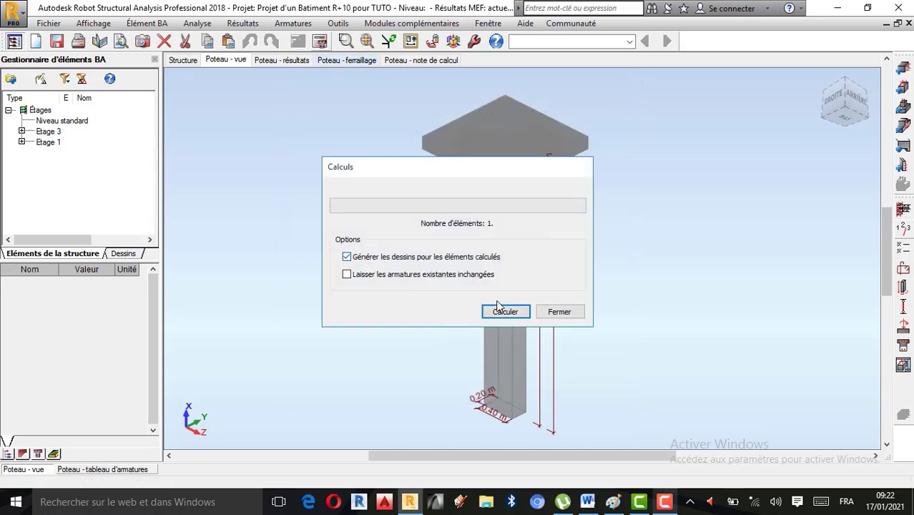
click(505, 312)
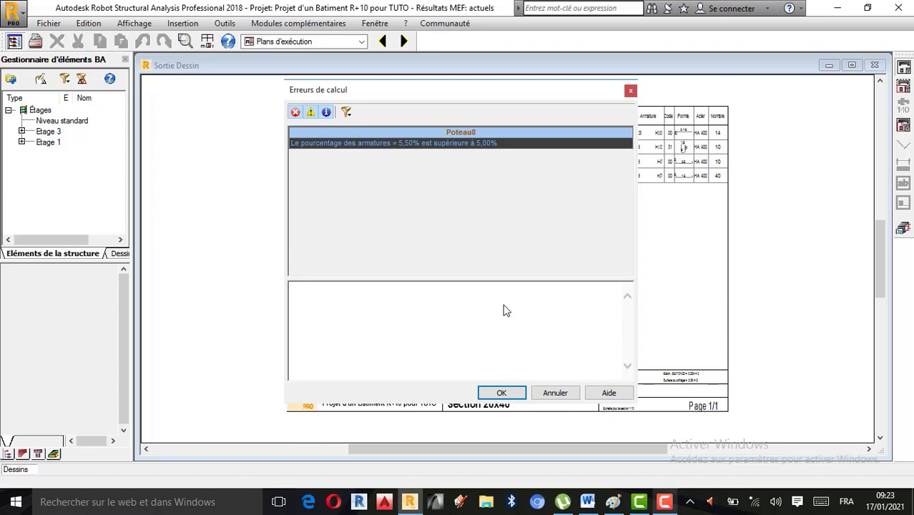
click(500, 393)
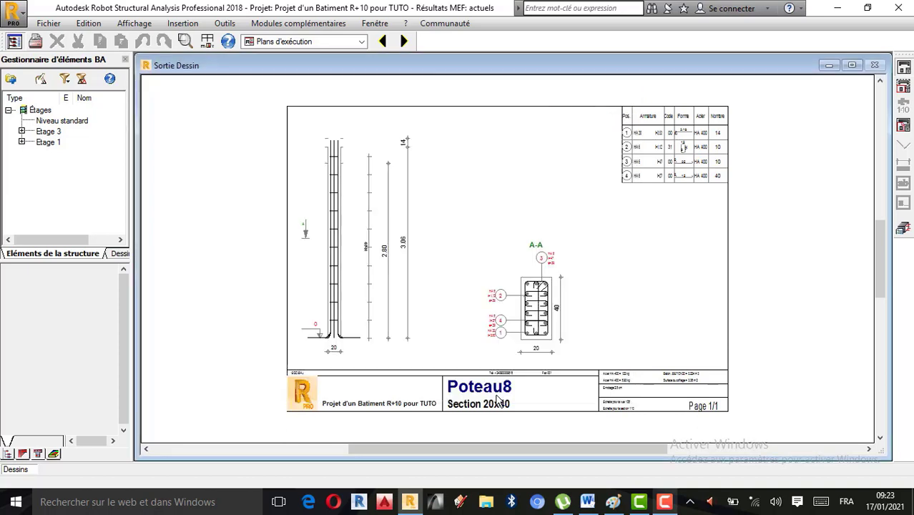
scroll(537, 360, up, 3)
scroll(552, 325, down, 2)
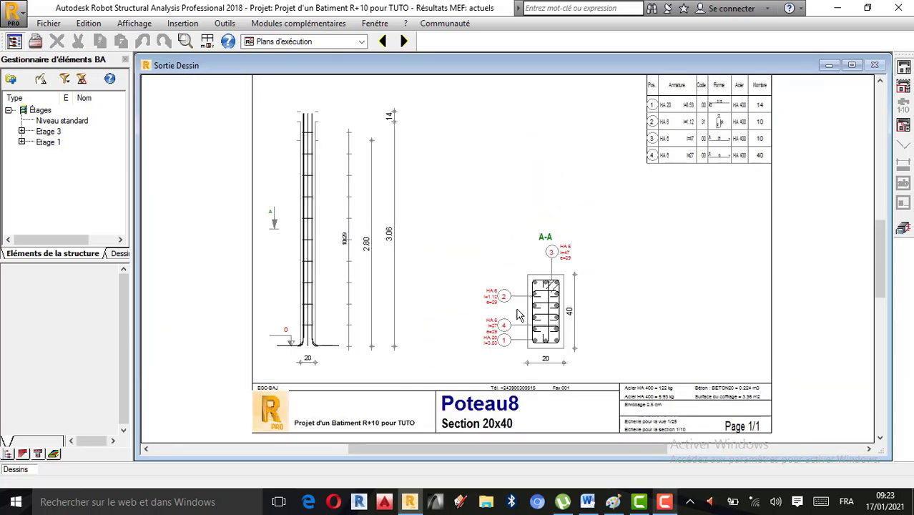
scroll(520, 315, down, 1)
scroll(522, 306, up, 2)
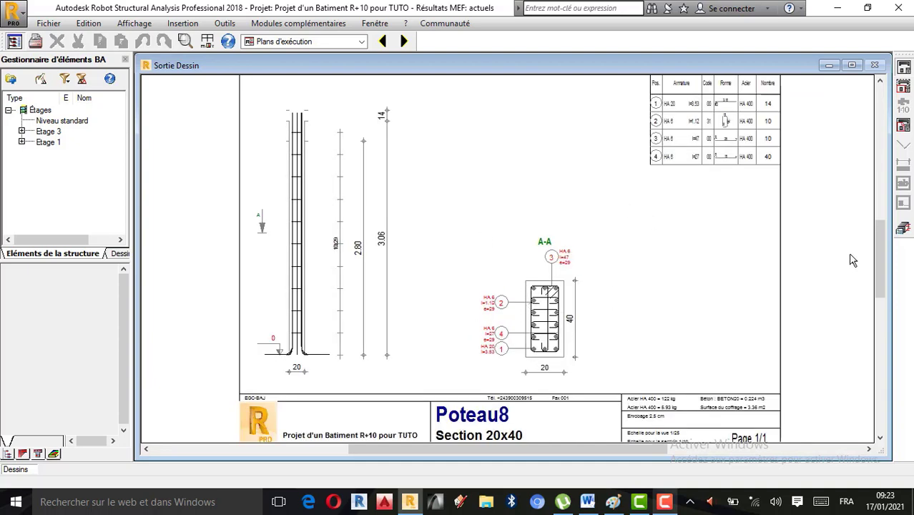
Step: Enable simple bending design (Dimensionnement en flexion simple) in the My direction in the column's calculation options
click(903, 229)
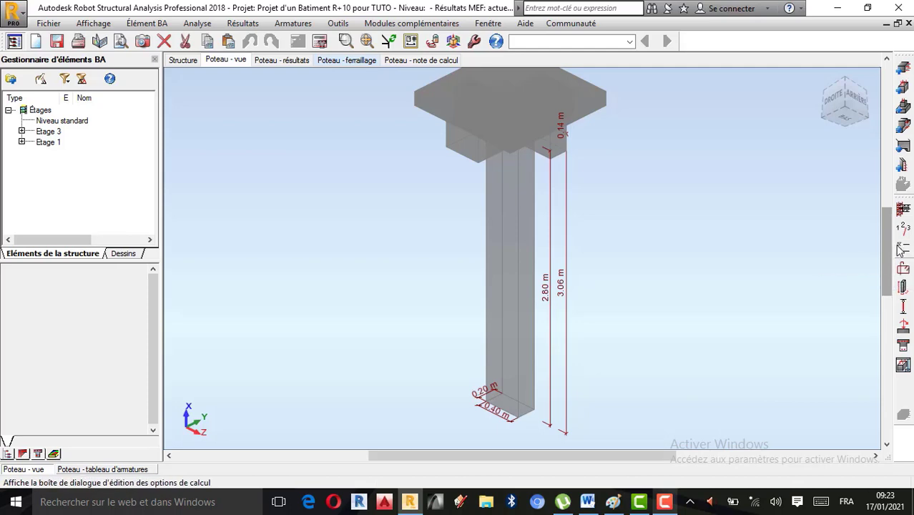
click(902, 248)
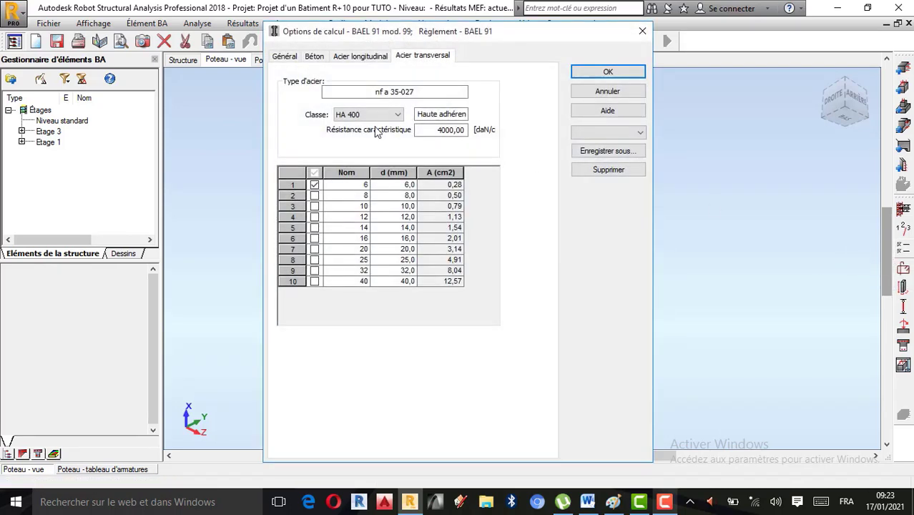
click(286, 60)
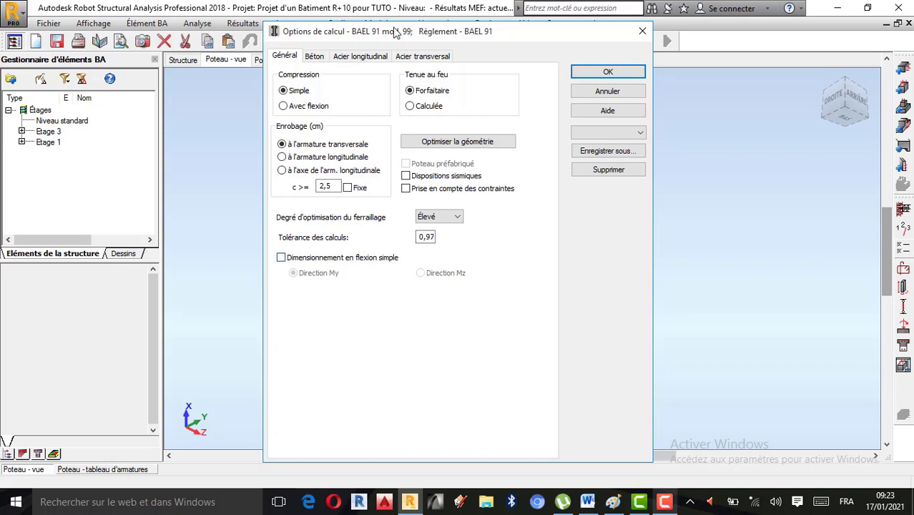
click(281, 258)
click(293, 274)
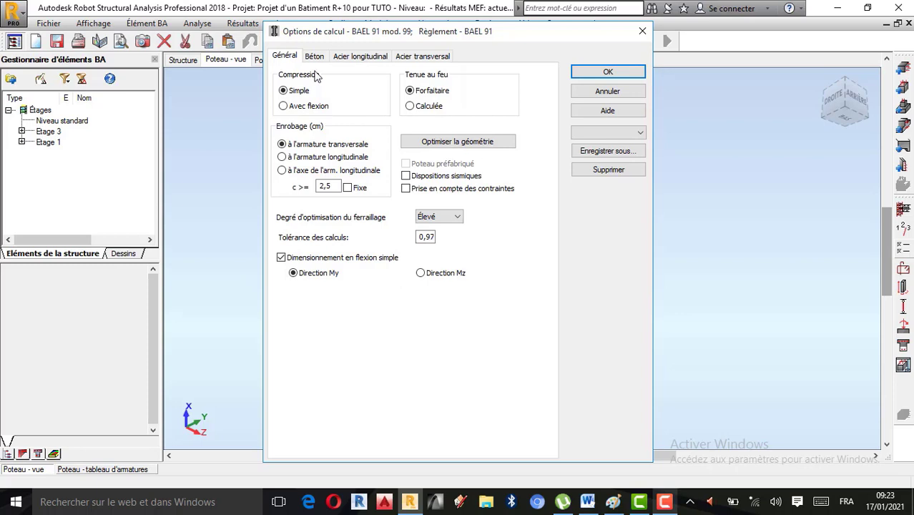
click(608, 75)
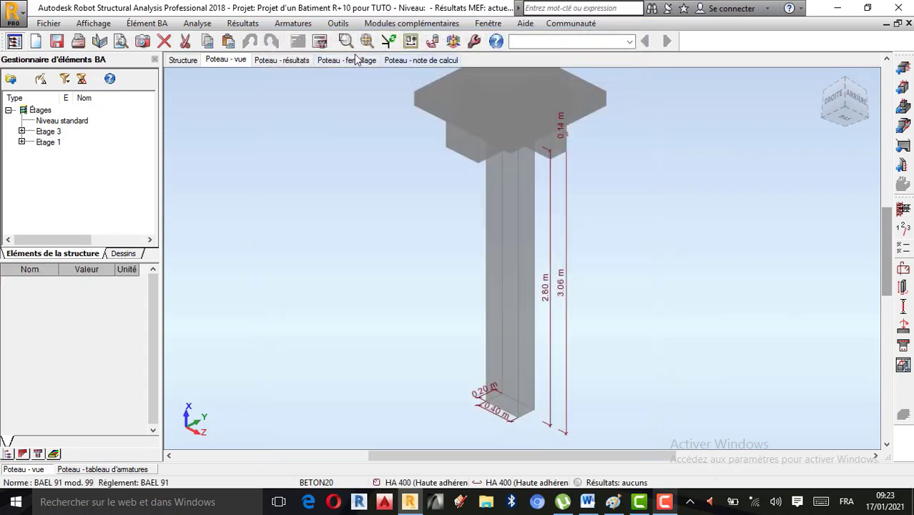
Step: Recalculate the column under the simple bending option, generating its drawings
click(320, 40)
click(372, 260)
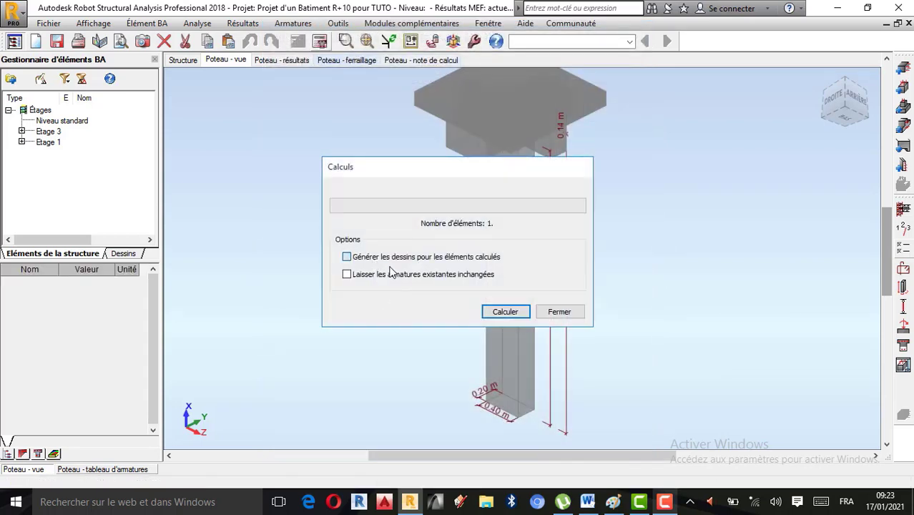
click(517, 311)
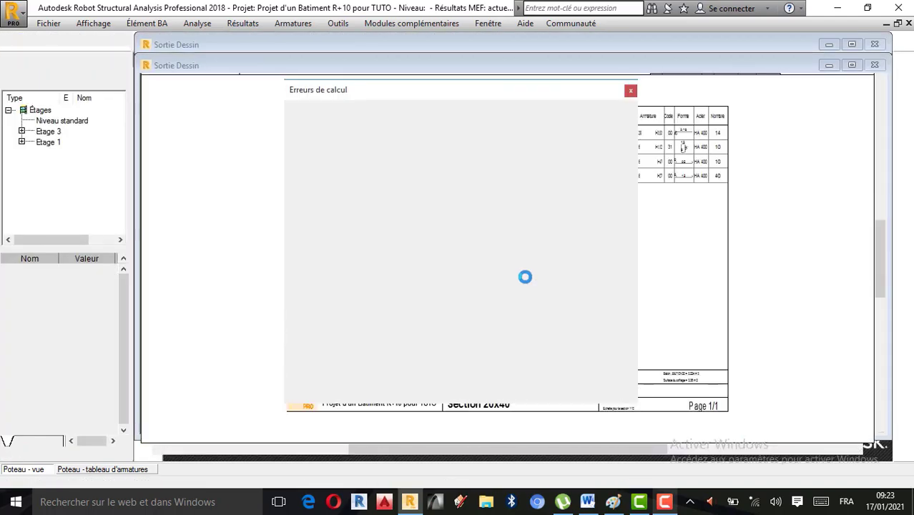
click(494, 394)
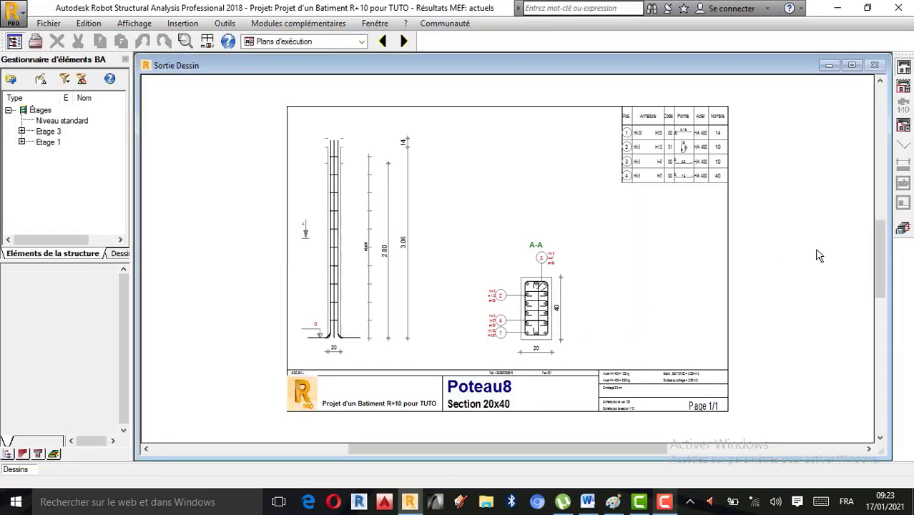
Step: Try distributing the column's main bars by number instead of spacing, with nb = 3 and nh = 3
click(903, 227)
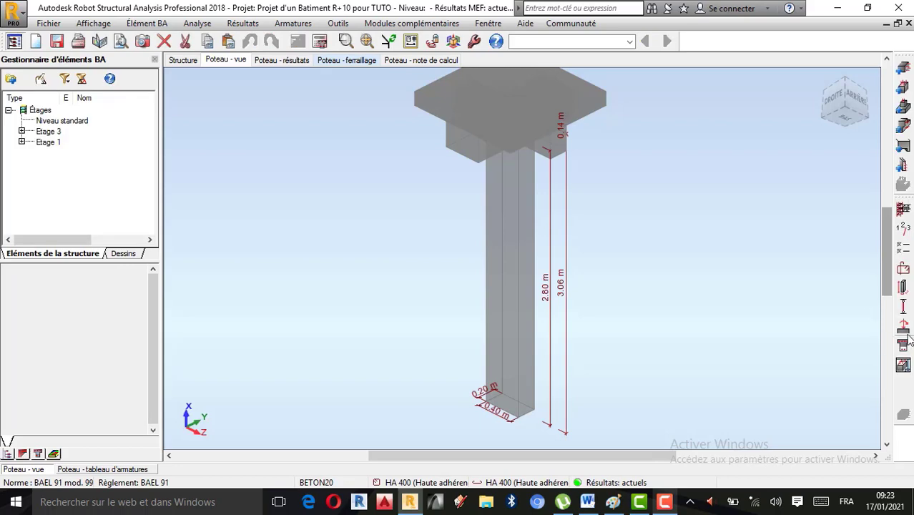
click(903, 269)
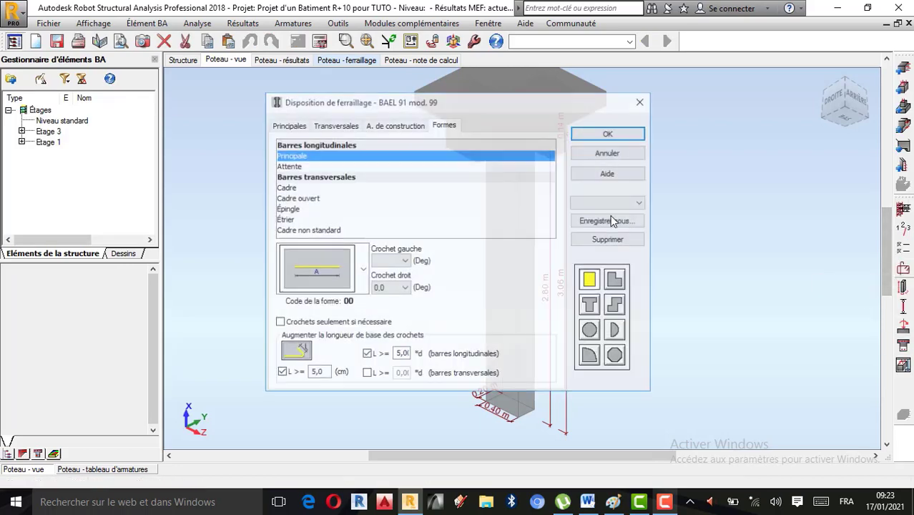
click(329, 128)
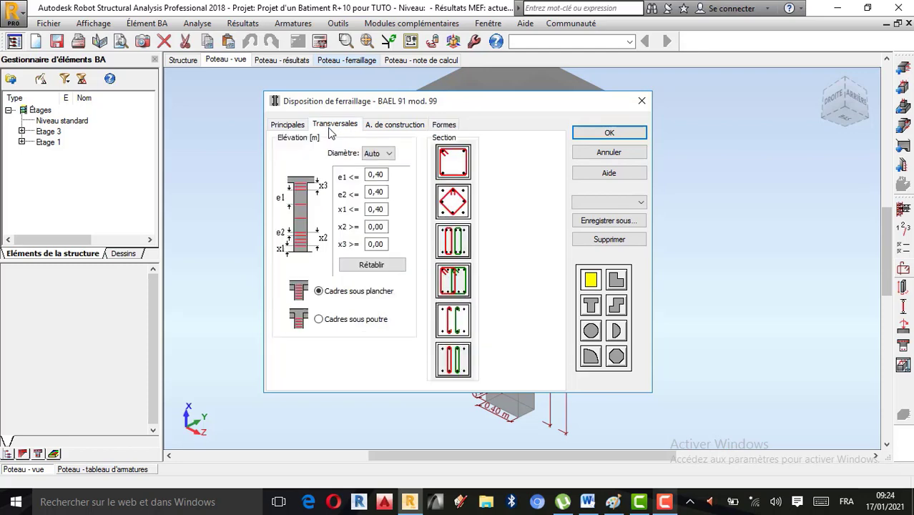
click(293, 126)
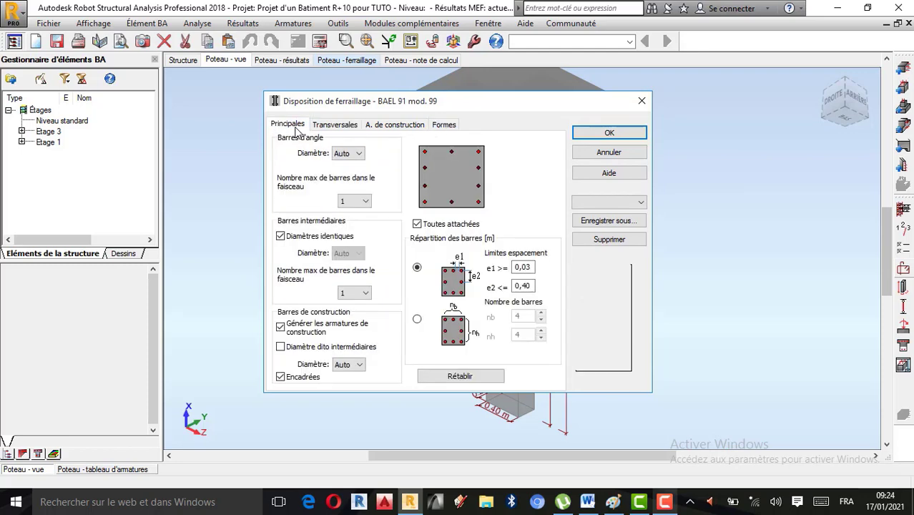
click(417, 319)
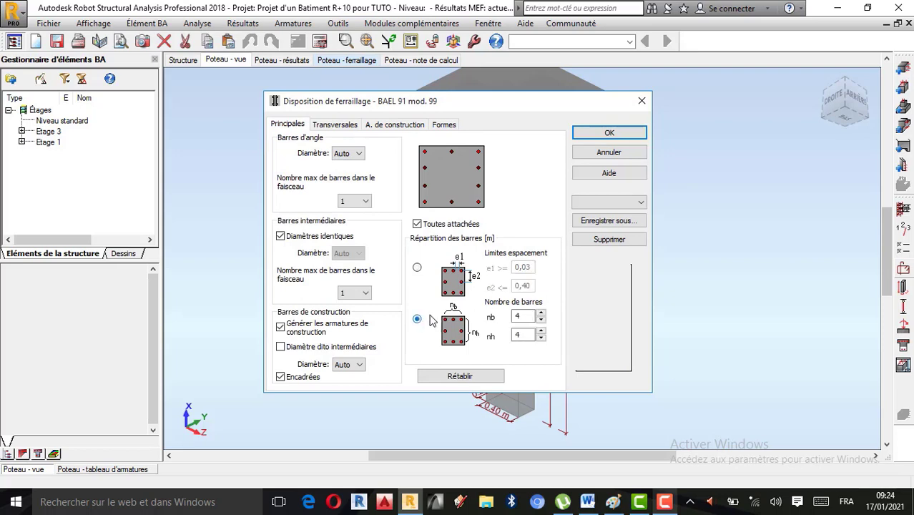
double_click(528, 317)
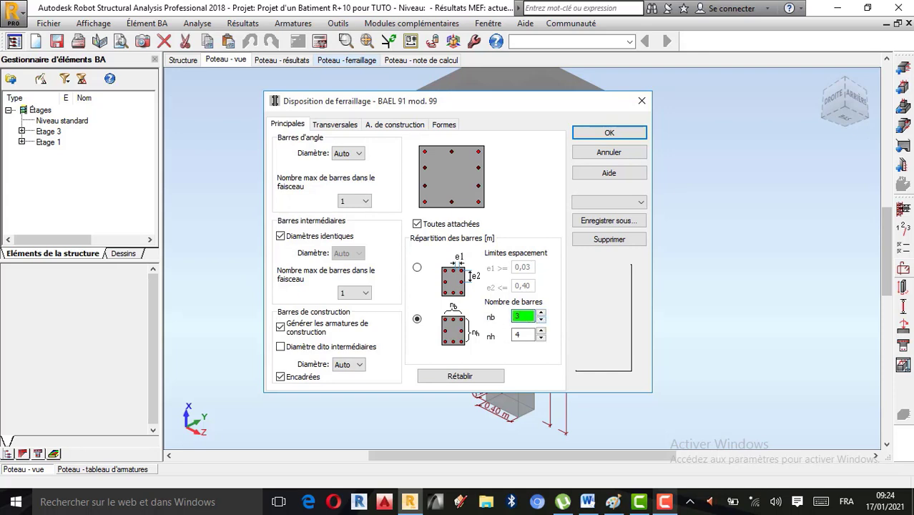
drag(529, 334, 494, 338)
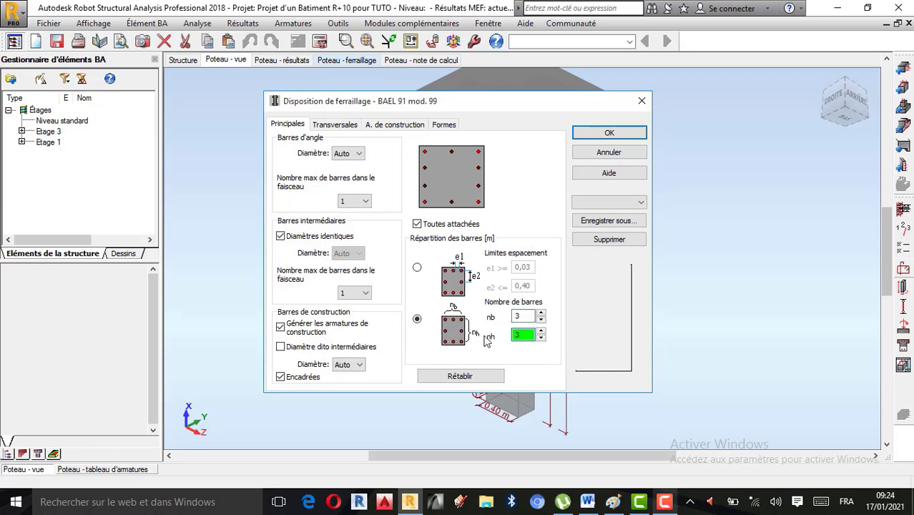
click(609, 133)
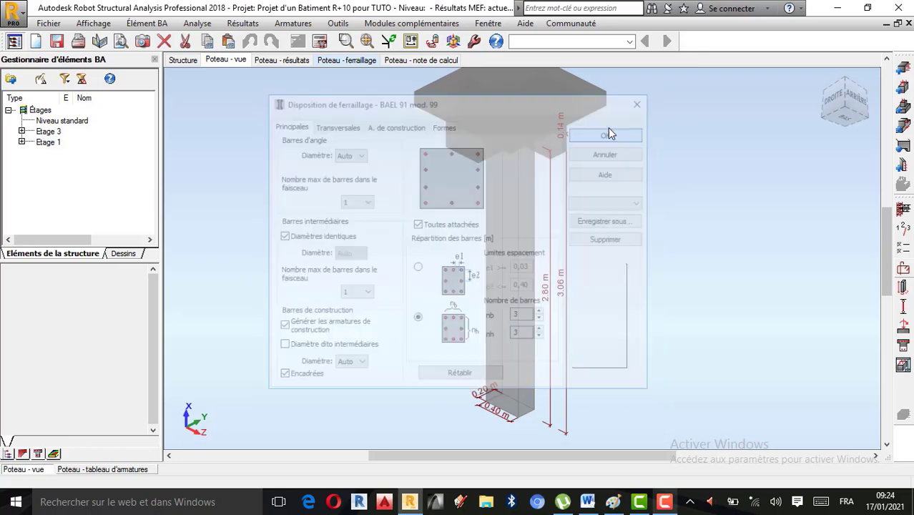
Step: Recalculate the column with the 3 by 3 bar distribution, generating its drawings
click(320, 40)
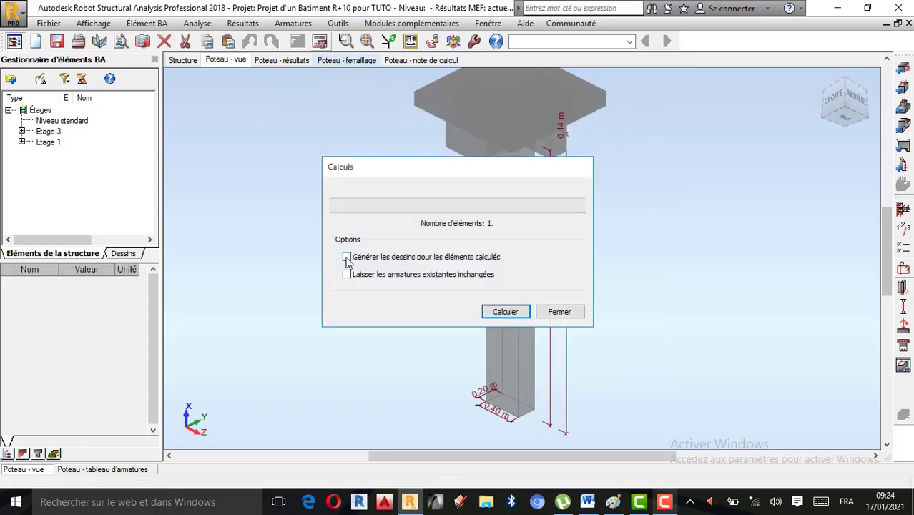
click(528, 313)
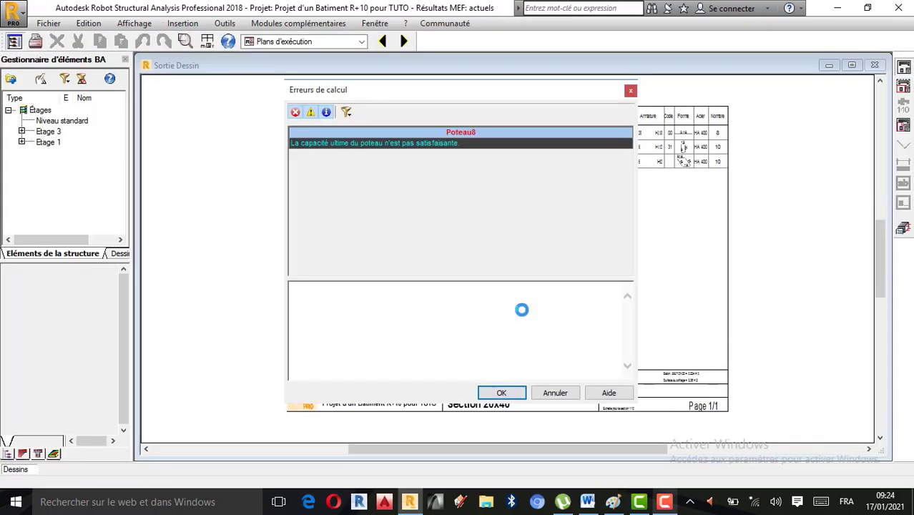
click(503, 393)
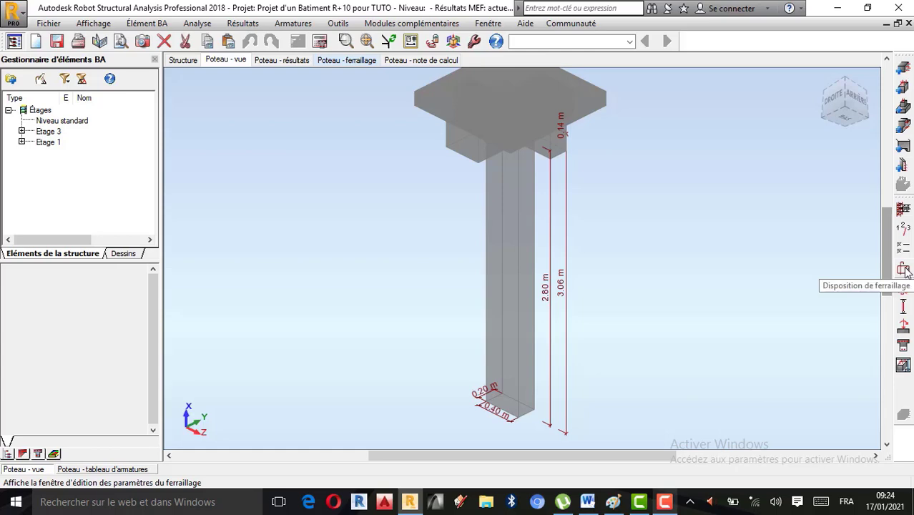
Step: Switch the main bar distribution back to the spacing limits in the reinforcement layout settings
click(904, 269)
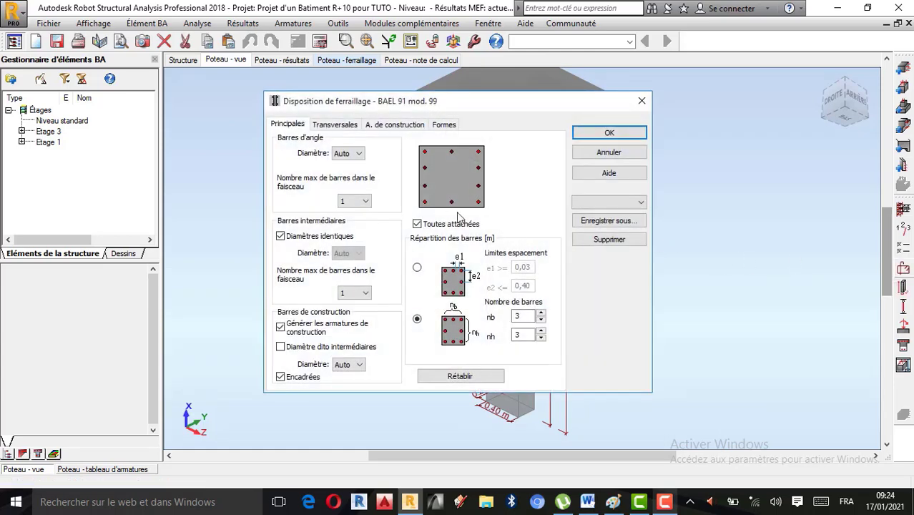
click(417, 269)
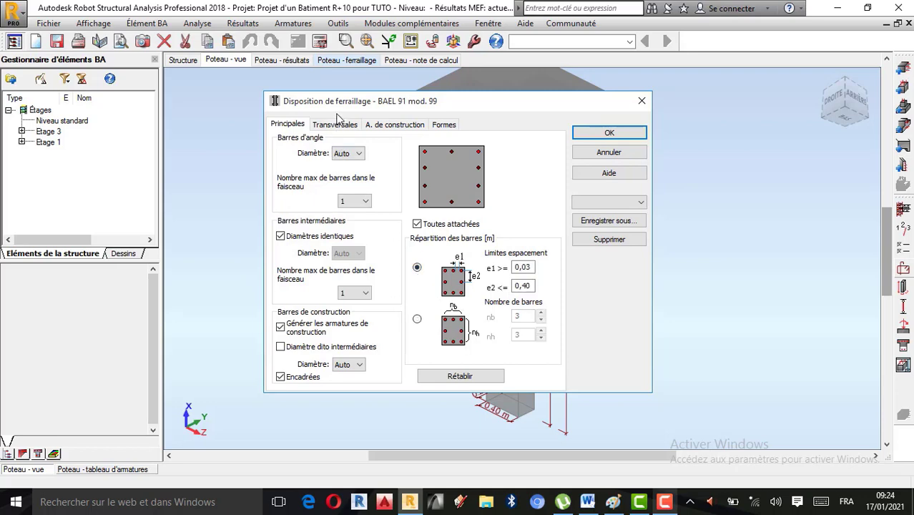
click(592, 132)
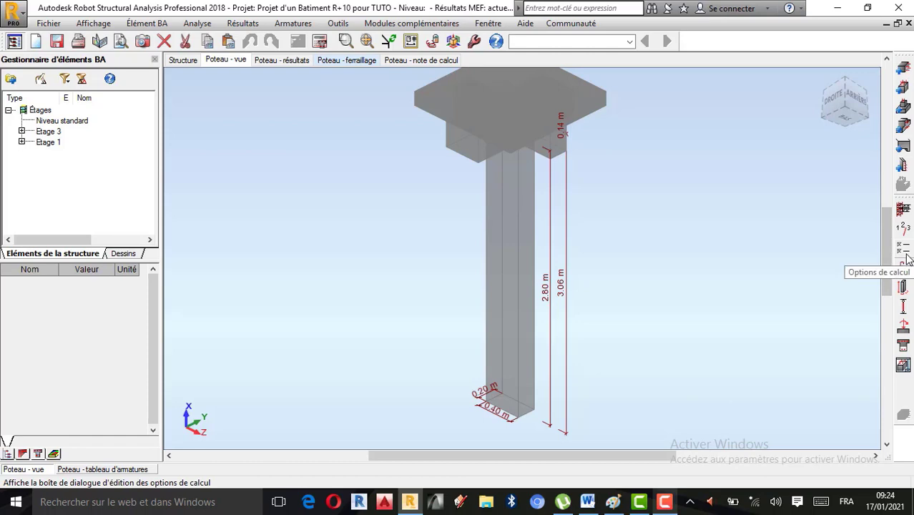
Step: Set the compression type to Avec flexion in the calculation options, and recalculate the column with drawings generated
click(906, 259)
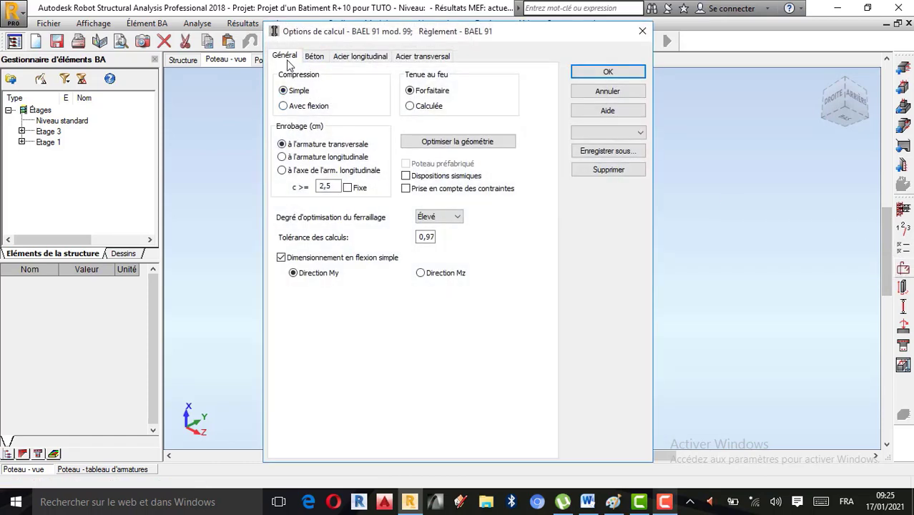
click(299, 109)
click(608, 71)
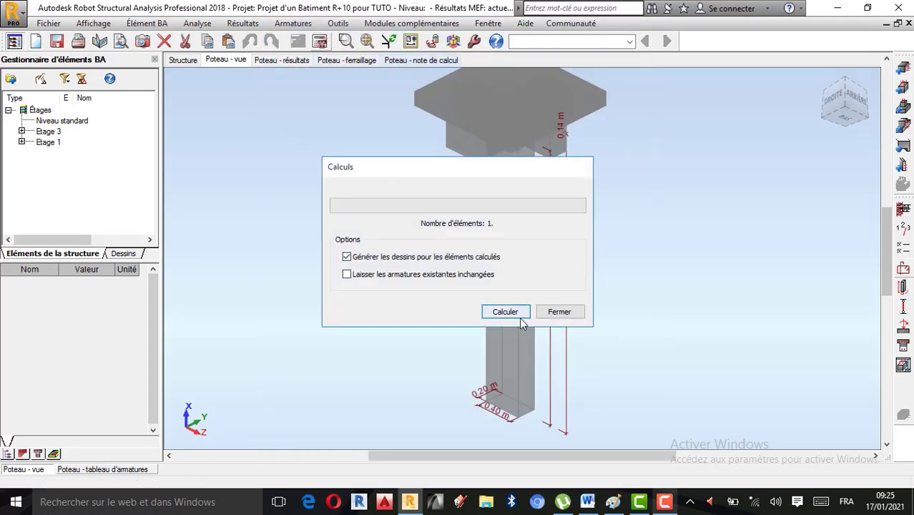
click(519, 317)
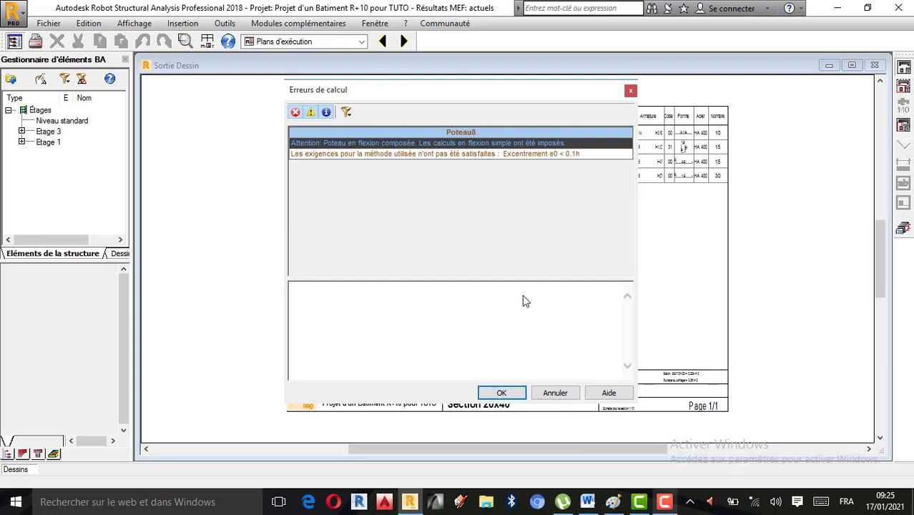
click(502, 392)
Step: Examine the new column drawing, checking the elevation and the longitudinal bars, stirrups and spacing in section A-A
scroll(552, 342, up, 3)
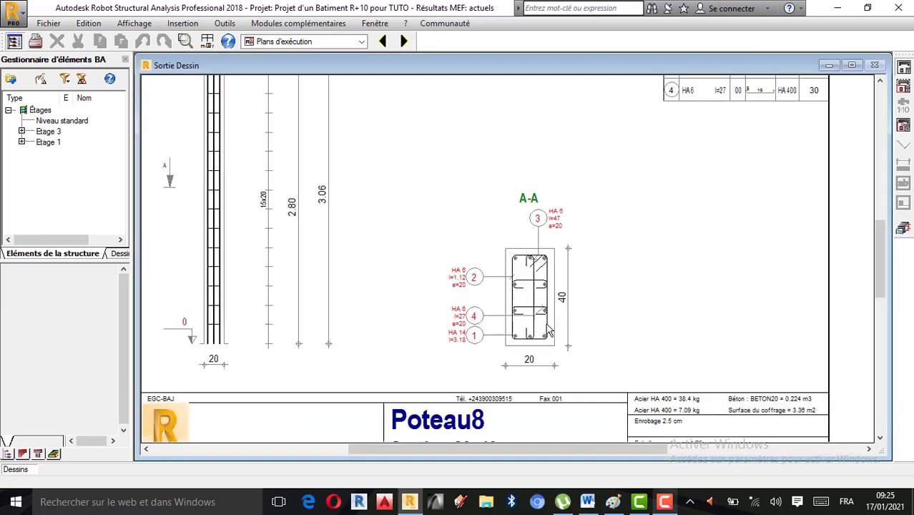
scroll(538, 304, down, 1)
scroll(538, 304, down, 1)
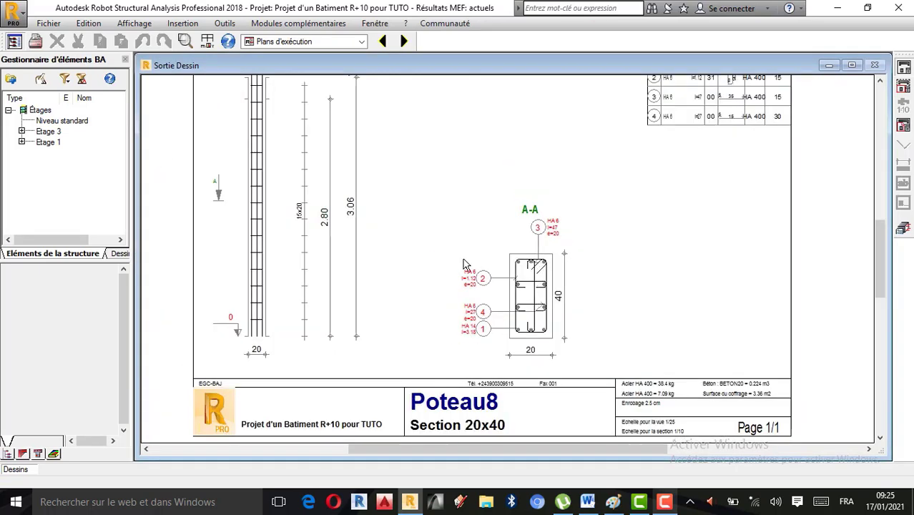
scroll(466, 265, up, 2)
scroll(518, 240, down, 1)
scroll(523, 315, up, 3)
scroll(481, 196, down, 2)
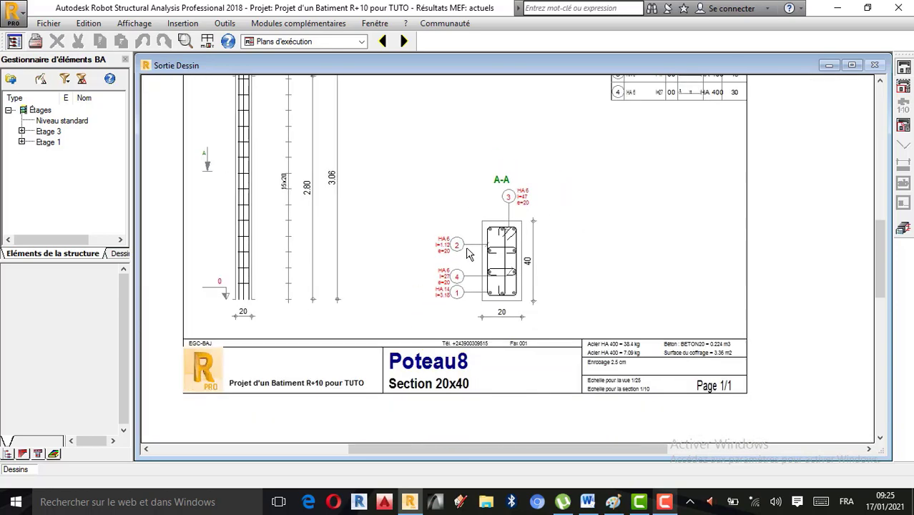
scroll(504, 179, up, 2)
scroll(506, 203, down, 1)
scroll(512, 229, down, 1)
scroll(519, 259, up, 1)
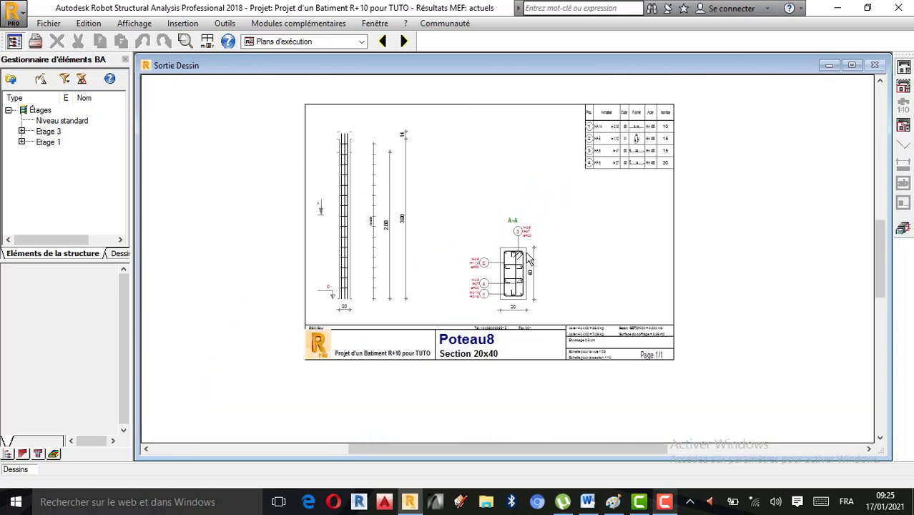
scroll(526, 271, up, 2)
scroll(530, 286, up, 2)
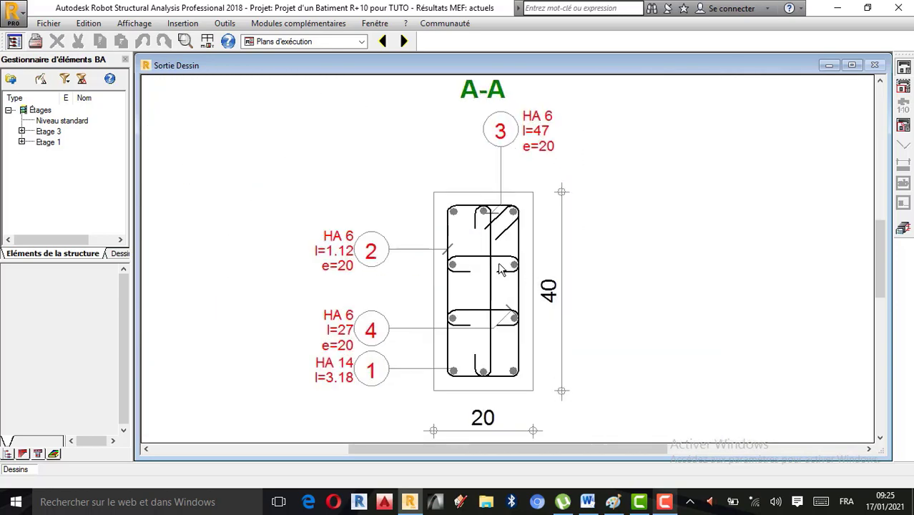
Step: Review the longitudinal and transverse bar diameters allowed in the column's calculation options, and accept the settings
scroll(464, 270, down, 1)
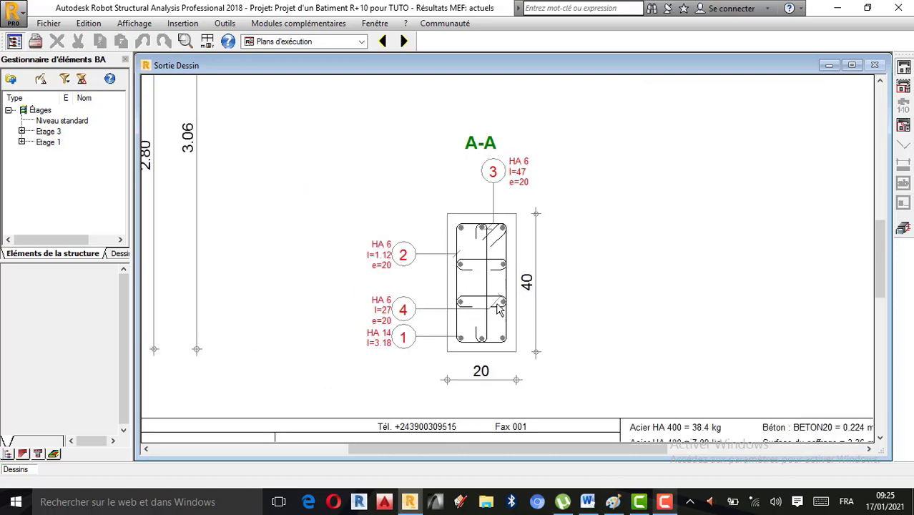
click(905, 230)
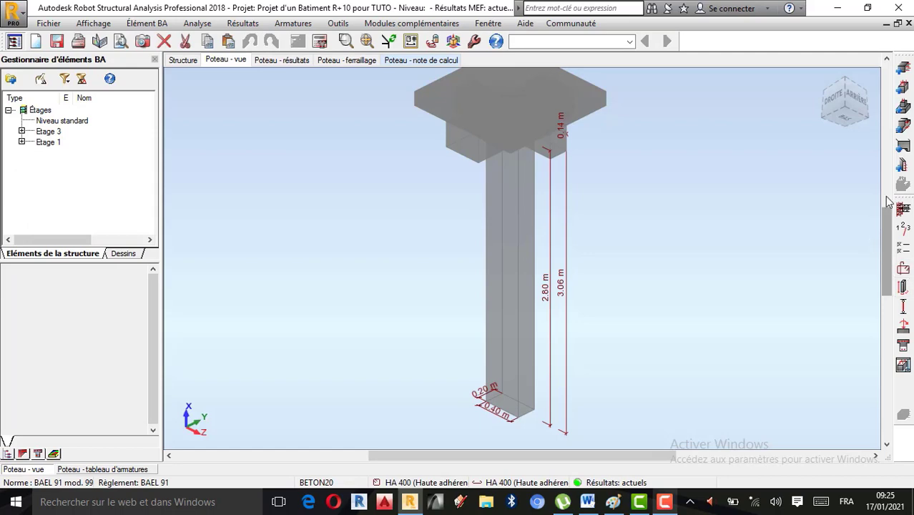
click(904, 250)
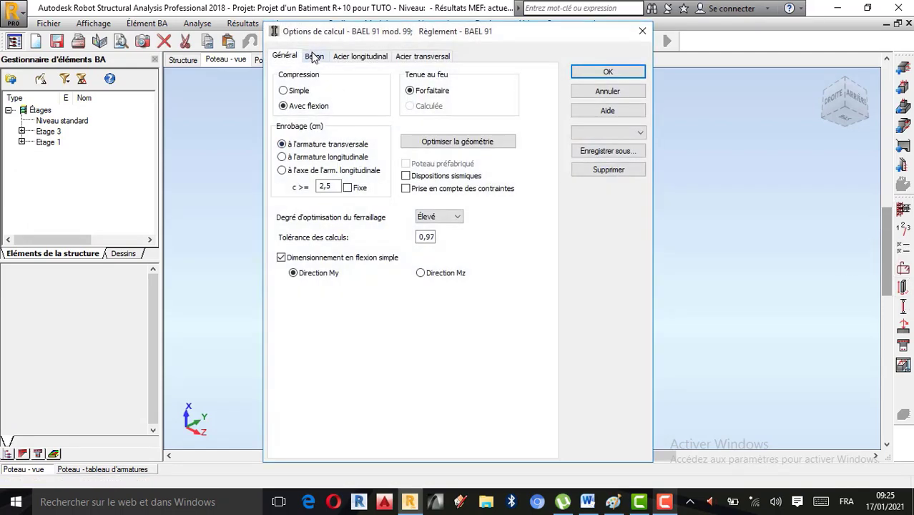
click(341, 57)
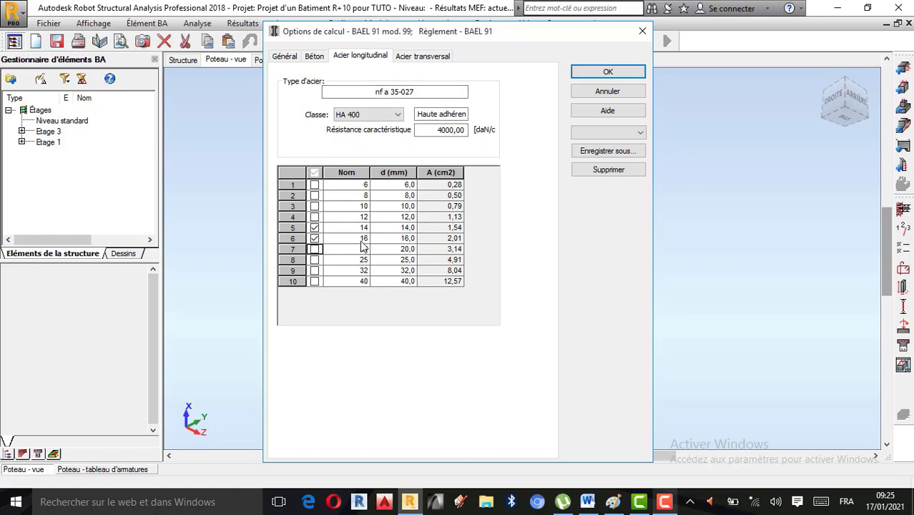
click(409, 57)
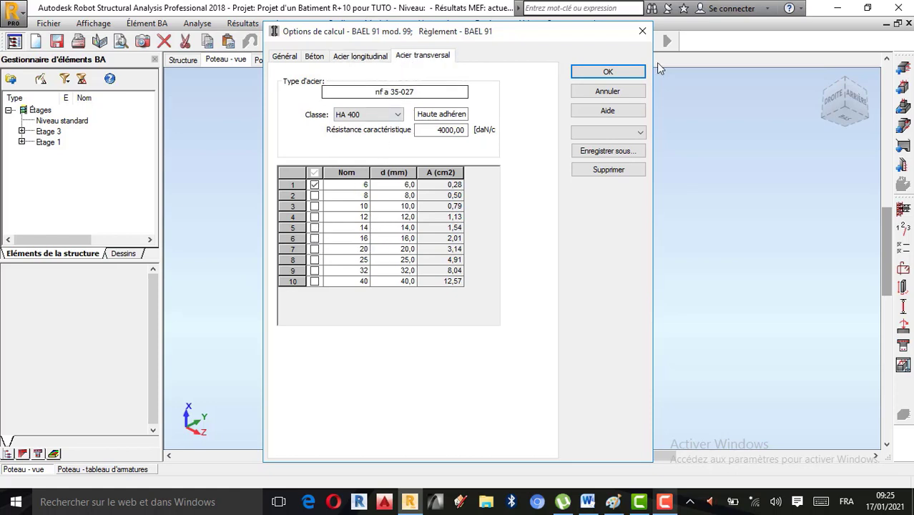
click(634, 72)
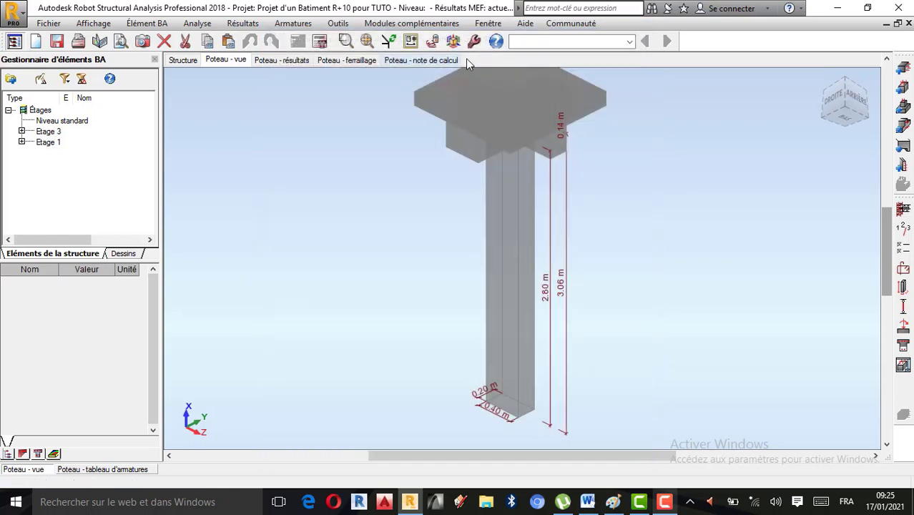
Step: Recalculate the column with drawing generation enabled and acknowledge the calculation messages
click(320, 41)
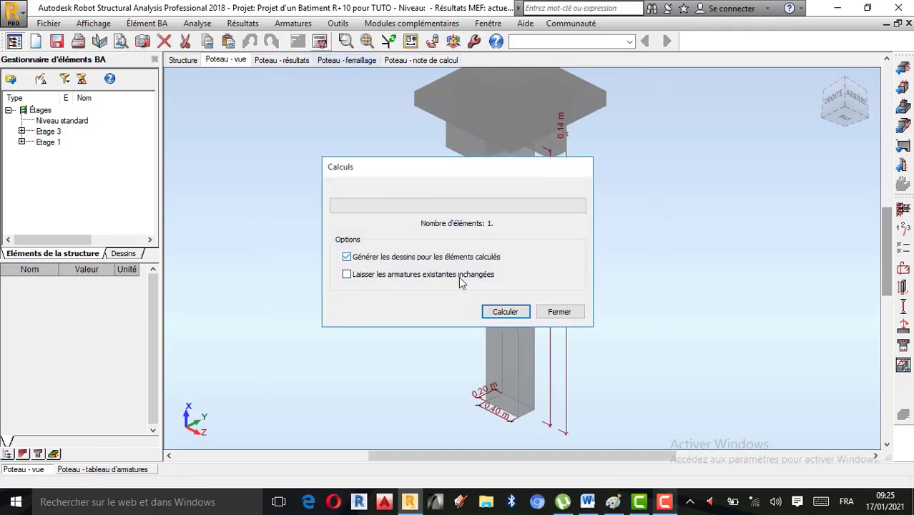
click(505, 312)
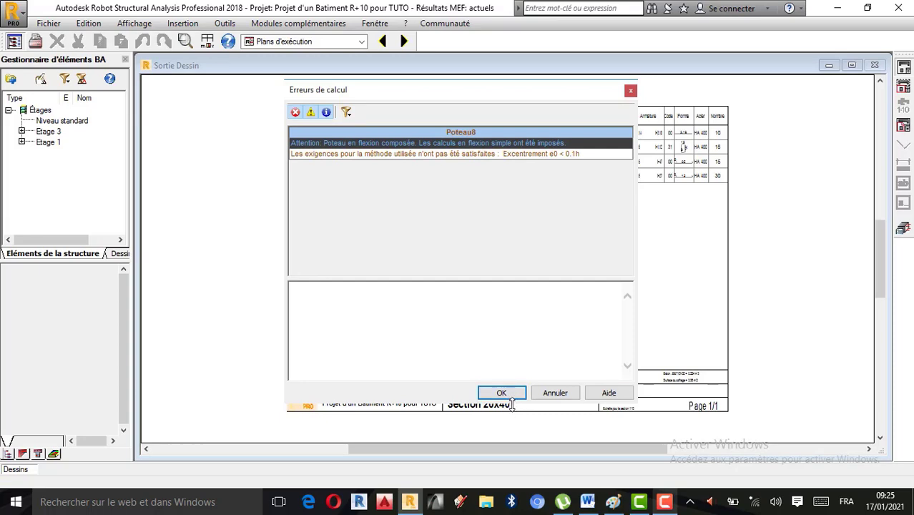
click(504, 394)
Step: Examine the regenerated column drawing, comparing the elevation, section A-A and the bar schedule
scroll(538, 343, up, 2)
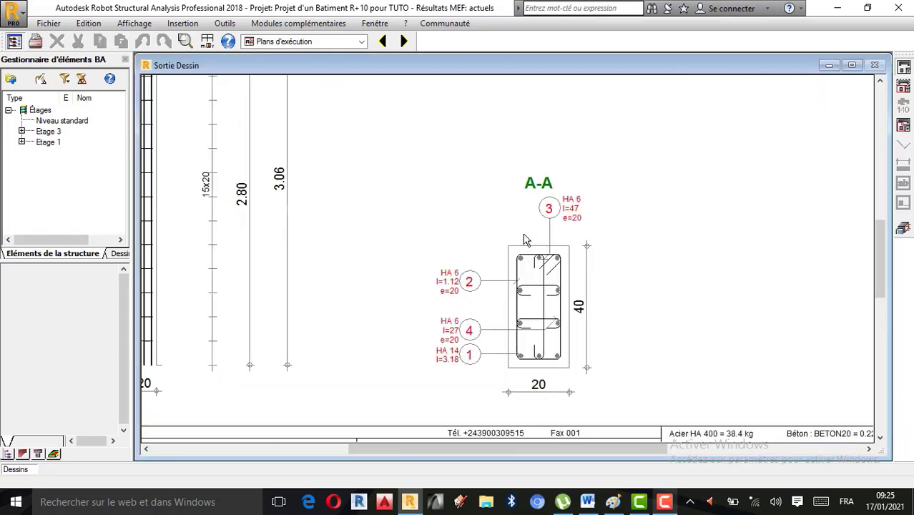
scroll(530, 301, down, 5)
scroll(483, 344, up, 1)
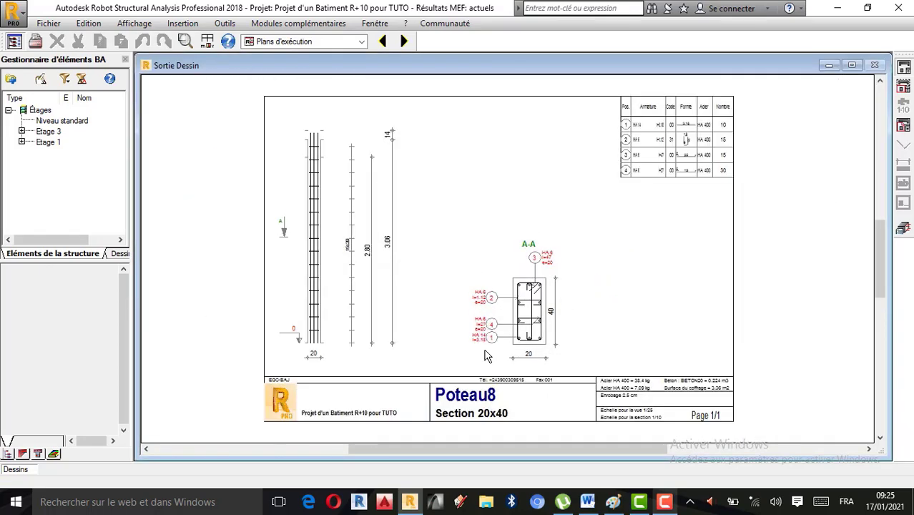
scroll(490, 247, down, 1)
scroll(491, 304, up, 1)
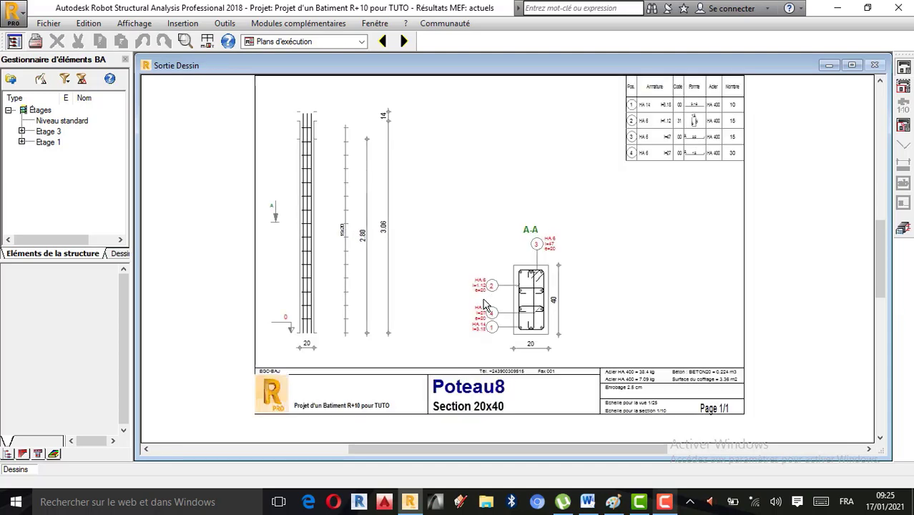
scroll(485, 306, up, 1)
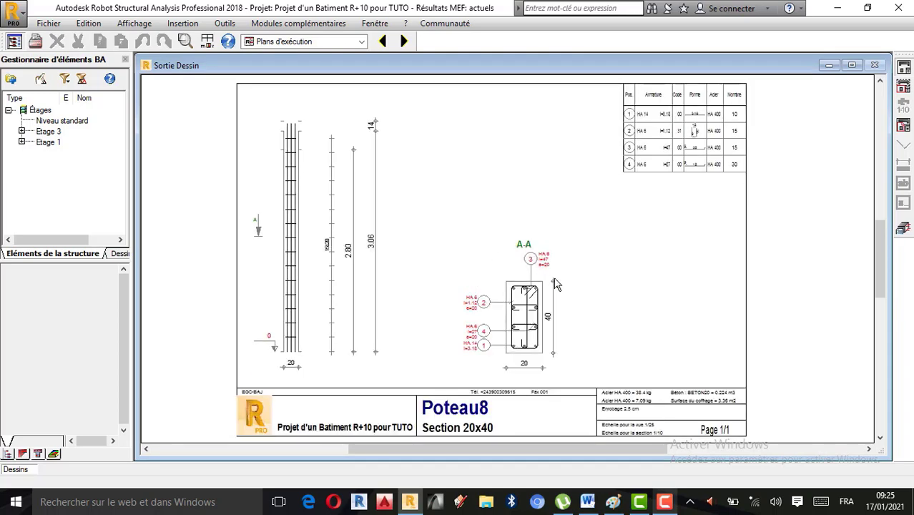
scroll(480, 243, down, 1)
scroll(508, 232, up, 1)
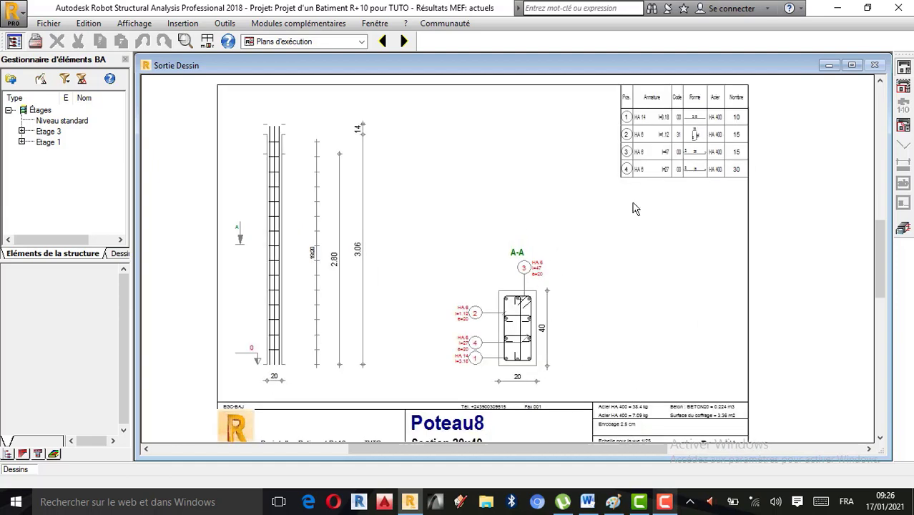
Step: Read through the column's calculation note, from the materials and geometry to the buckling analysis and reinforcement
click(904, 227)
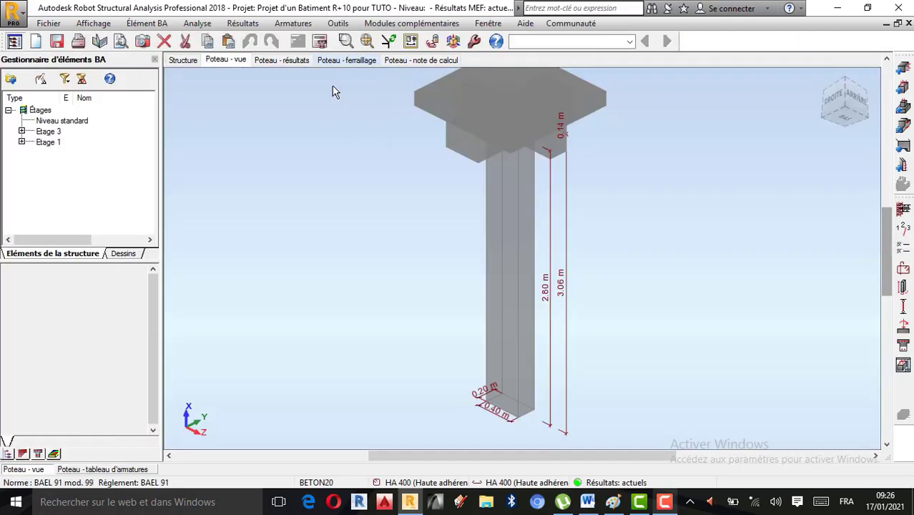
click(427, 61)
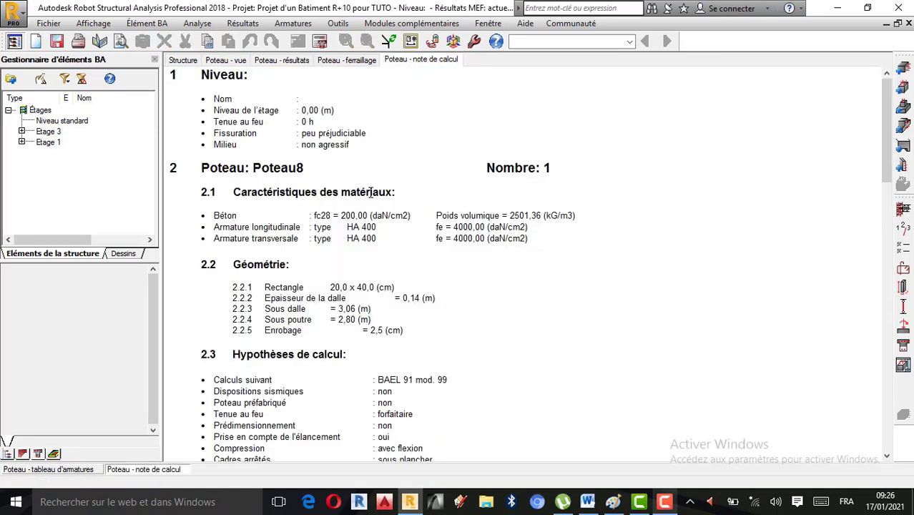
scroll(359, 215, down, 8)
scroll(360, 215, down, 10)
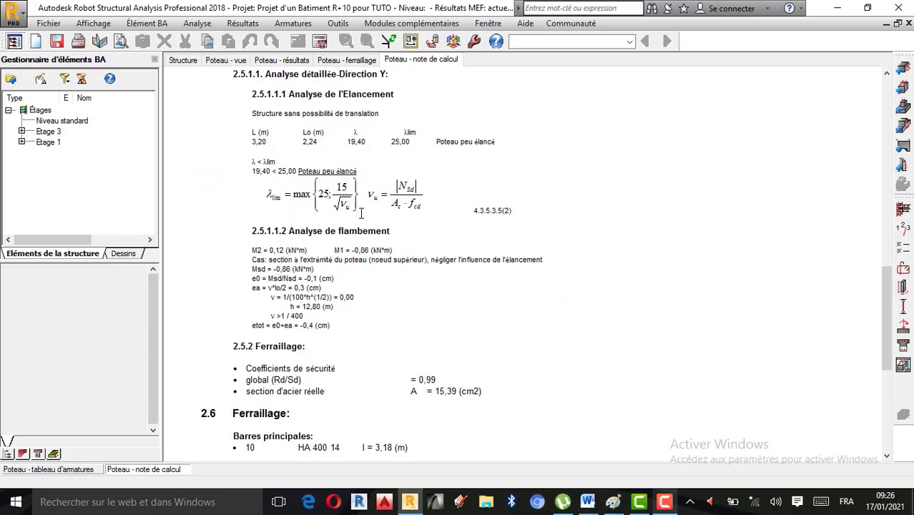
scroll(364, 209, up, 15)
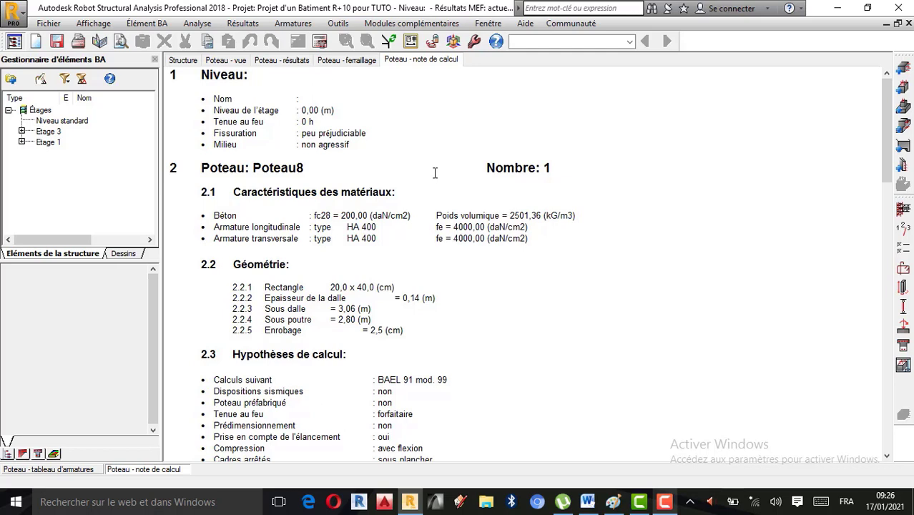
Step: Display the column's reinforcement without the table panes and inspect the bar cage in 3D
click(345, 62)
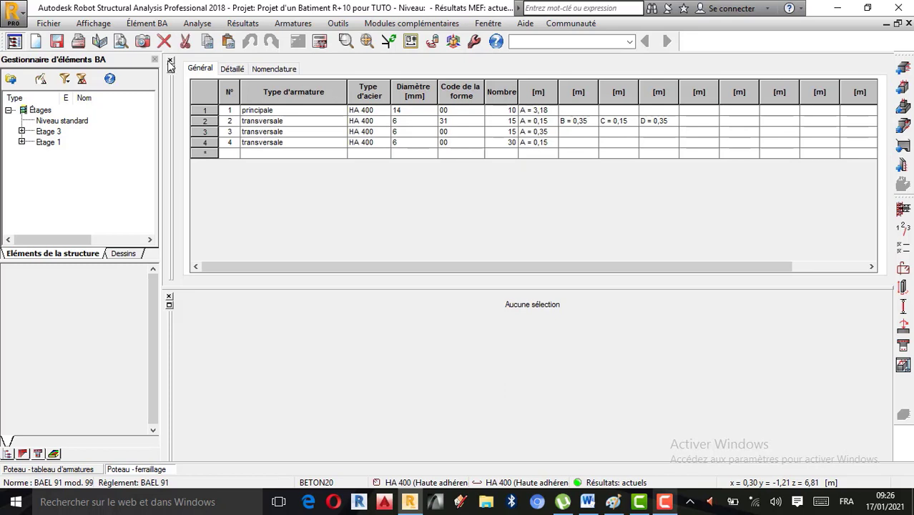
click(170, 62)
click(170, 238)
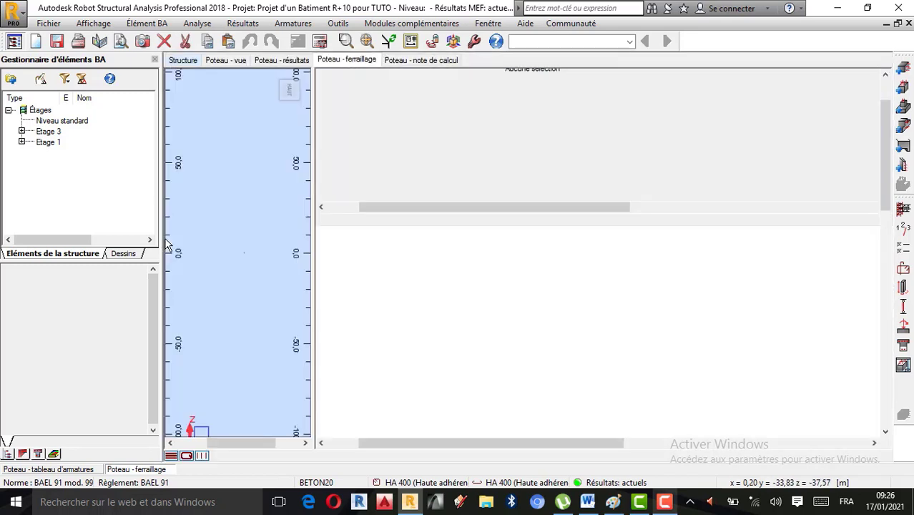
scroll(585, 251, up, 8)
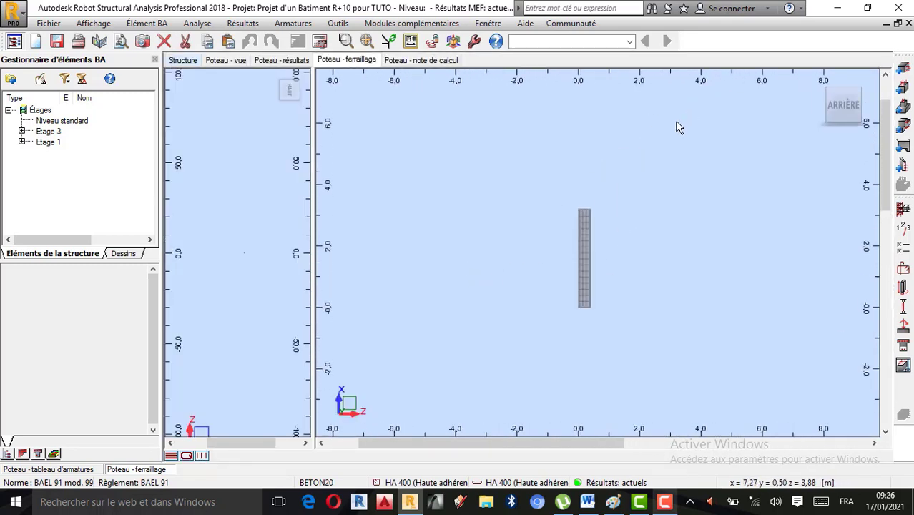
mouse_move(841, 97)
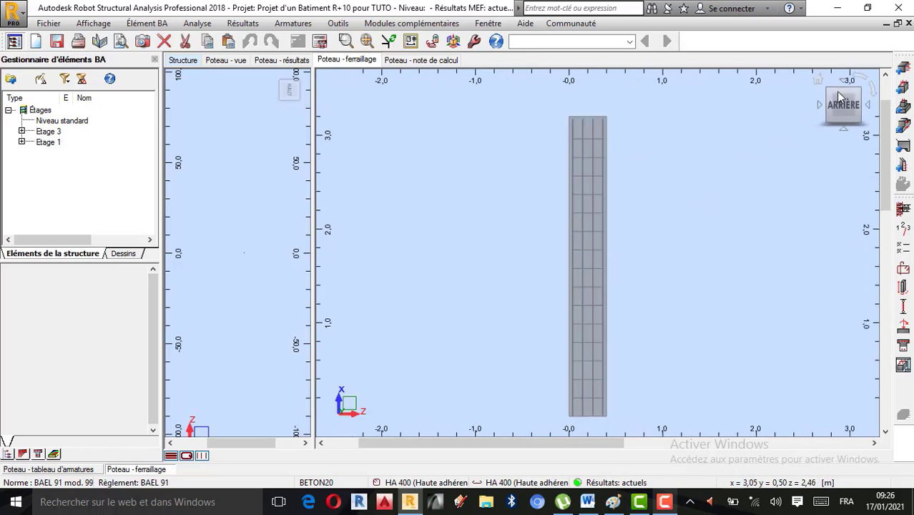
mouse_move(821, 84)
mouse_down()
mouse_move(608, 266)
mouse_move(517, 265)
mouse_move(474, 285)
mouse_move(452, 259)
mouse_move(562, 147)
mouse_move(649, 278)
mouse_move(590, 297)
mouse_move(632, 262)
mouse_move(653, 188)
mouse_move(608, 261)
mouse_move(698, 366)
mouse_move(810, 356)
mouse_move(744, 371)
mouse_move(682, 344)
mouse_move(673, 353)
mouse_move(677, 329)
mouse_move(696, 323)
mouse_move(735, 354)
mouse_move(632, 289)
mouse_move(608, 302)
mouse_move(603, 195)
mouse_move(526, 234)
mouse_move(537, 243)
mouse_up()
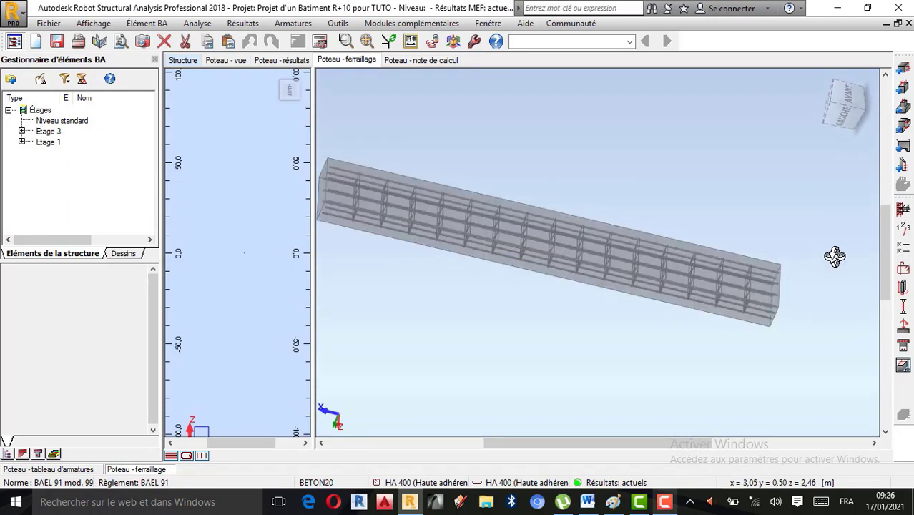
Step: Set the right hook (Crochet droit) of the main longitudinal bars to -90 degrees in the reinforcement layout settings
click(904, 270)
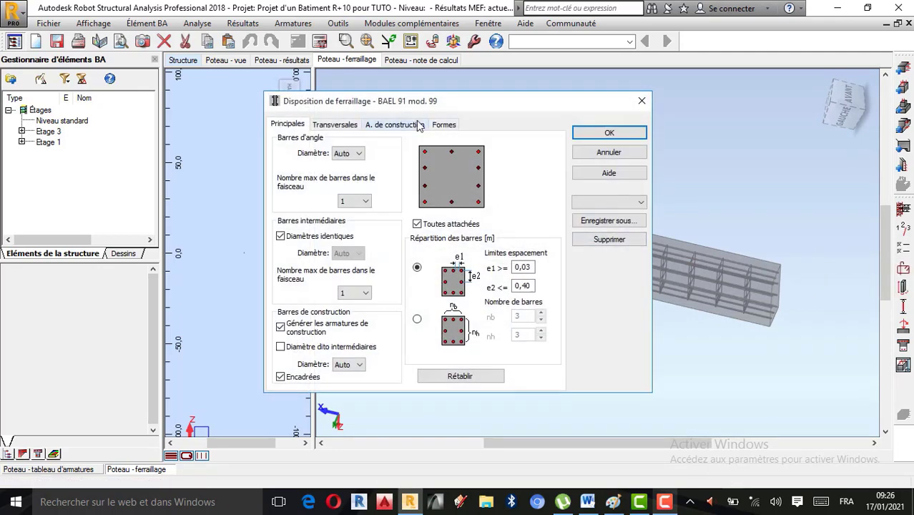
click(442, 123)
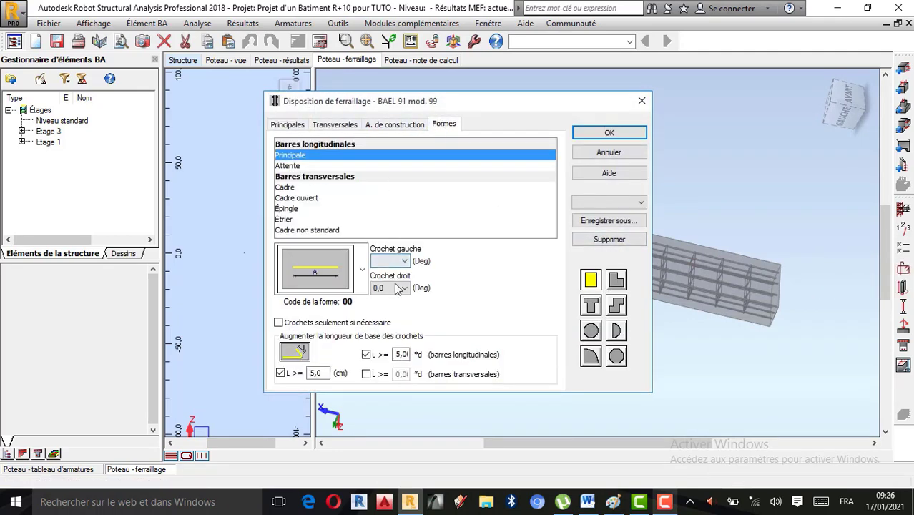
click(399, 288)
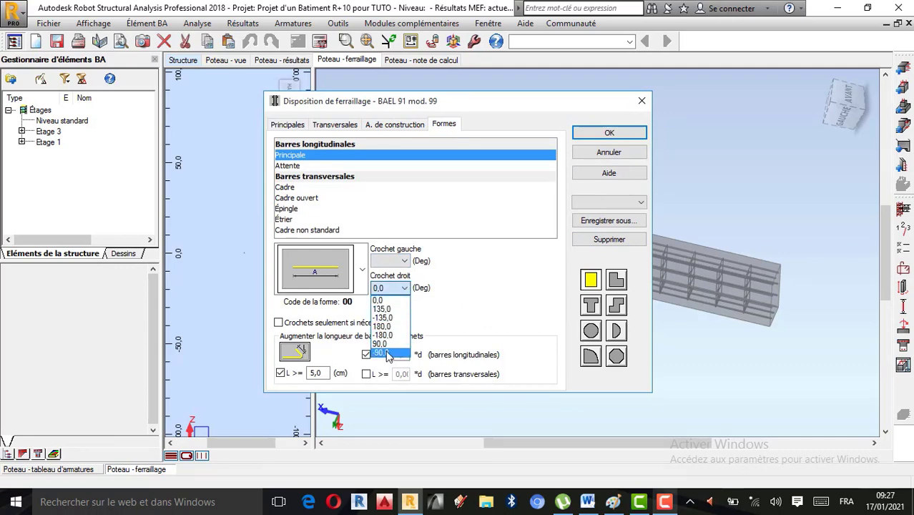
click(387, 353)
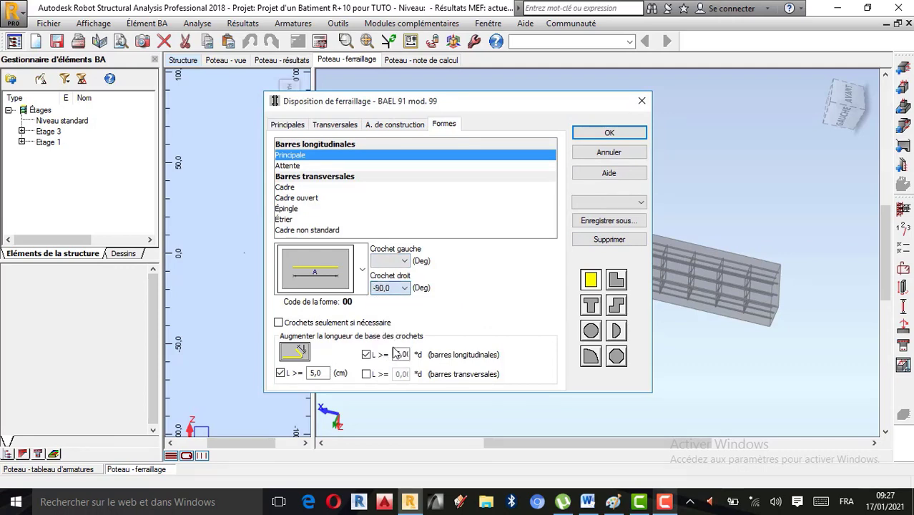
click(609, 133)
Step: Recalculate the column with the right hook on its main bars, generating the drawing
click(337, 22)
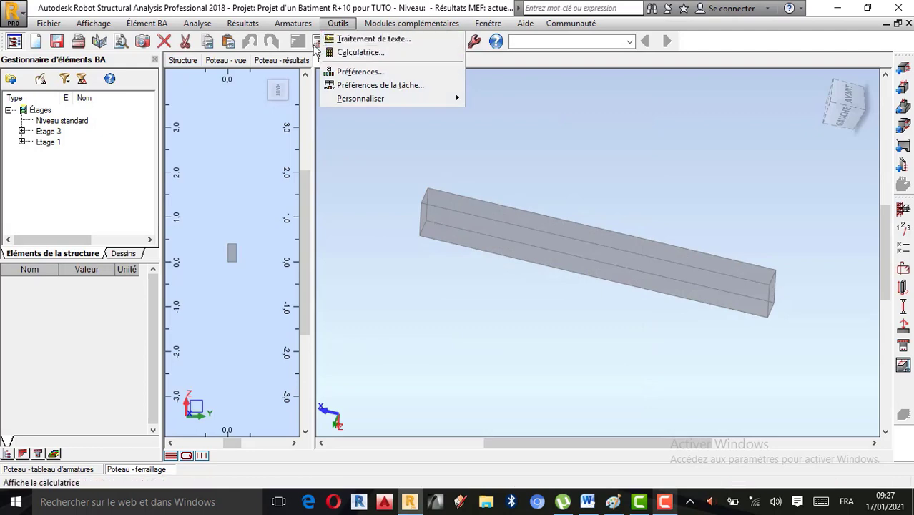
click(317, 43)
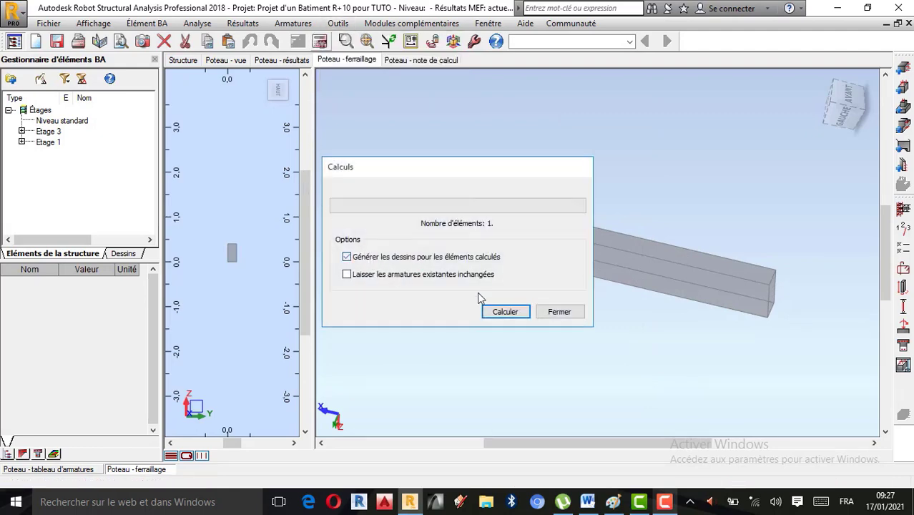
click(510, 309)
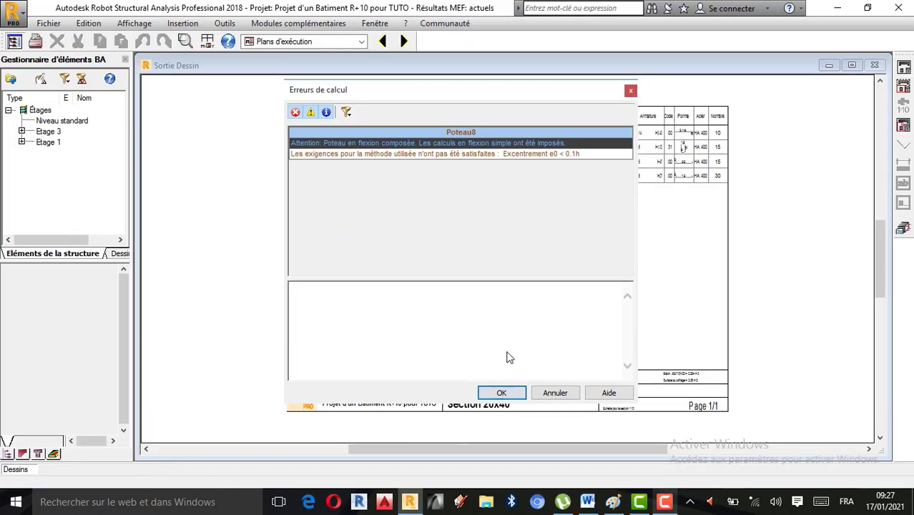
click(501, 393)
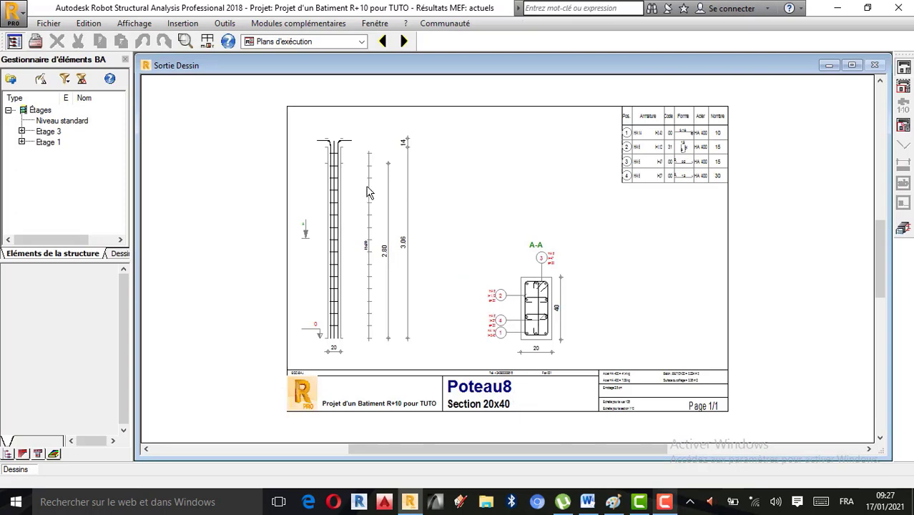
Step: Set the left hook (Crochet gauche) of the main longitudinal bars to -90 degrees in the reinforcement layout settings
click(904, 228)
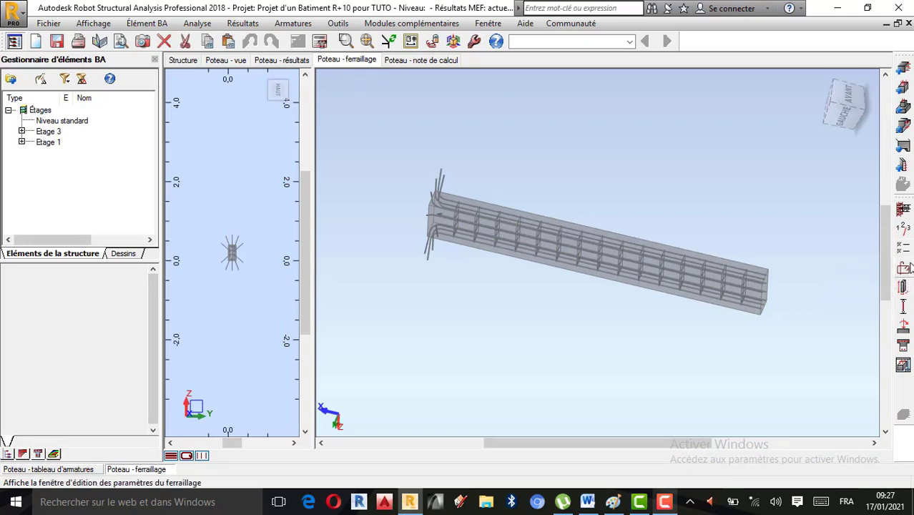
click(905, 268)
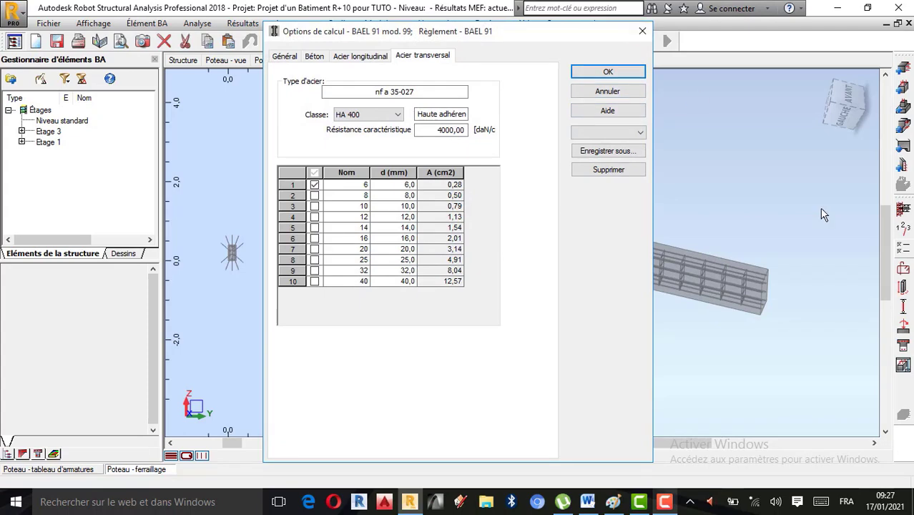
key(Escape)
click(904, 287)
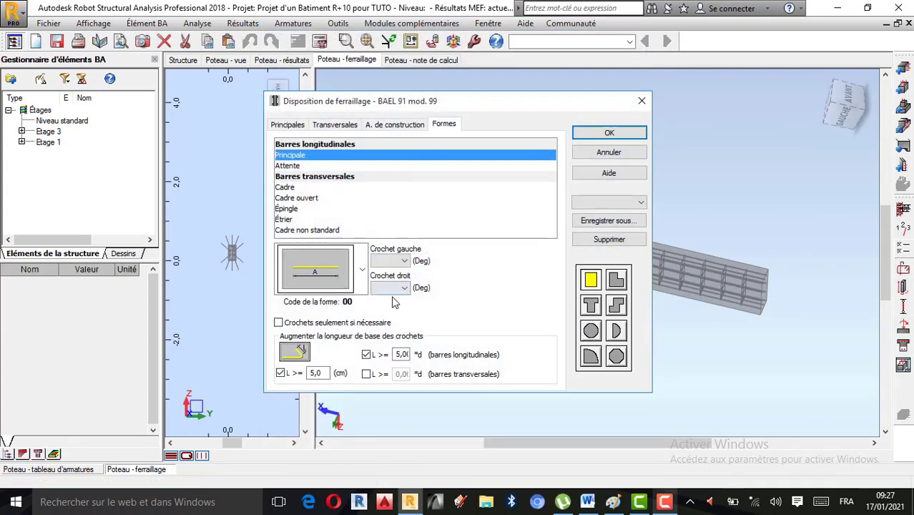
click(405, 261)
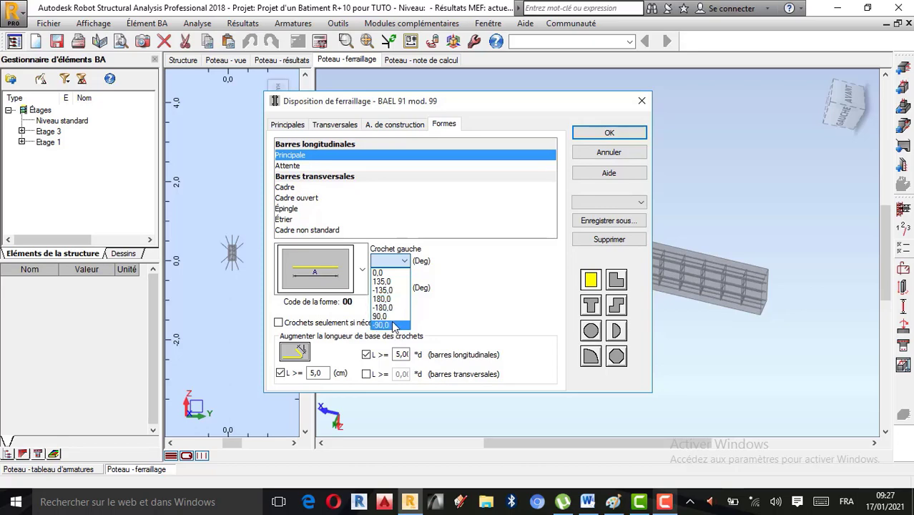
click(384, 325)
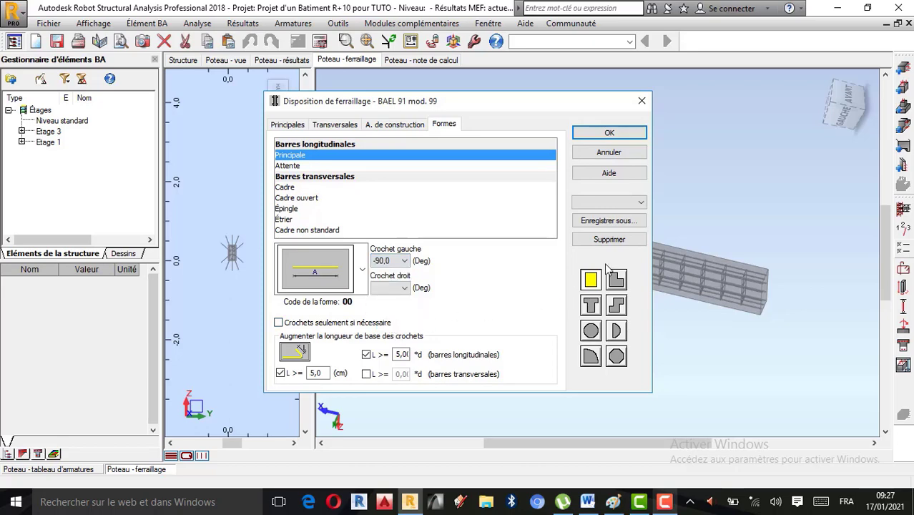
click(609, 133)
Step: Recalculate the column with the left hook on its main bars, generating the drawing
click(319, 40)
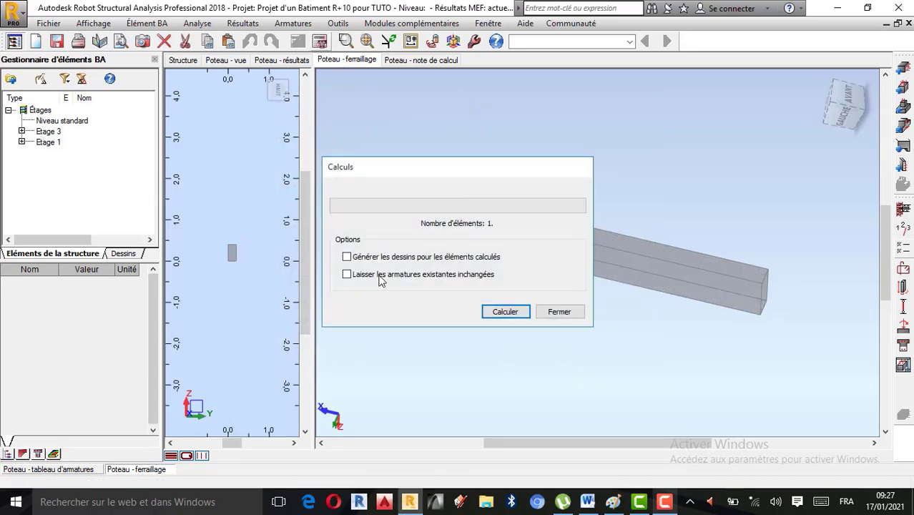
click(505, 312)
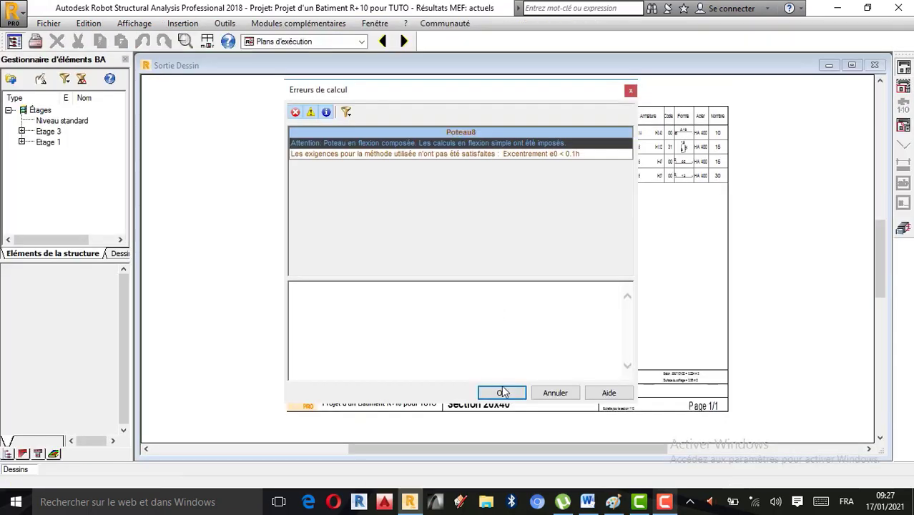
click(503, 393)
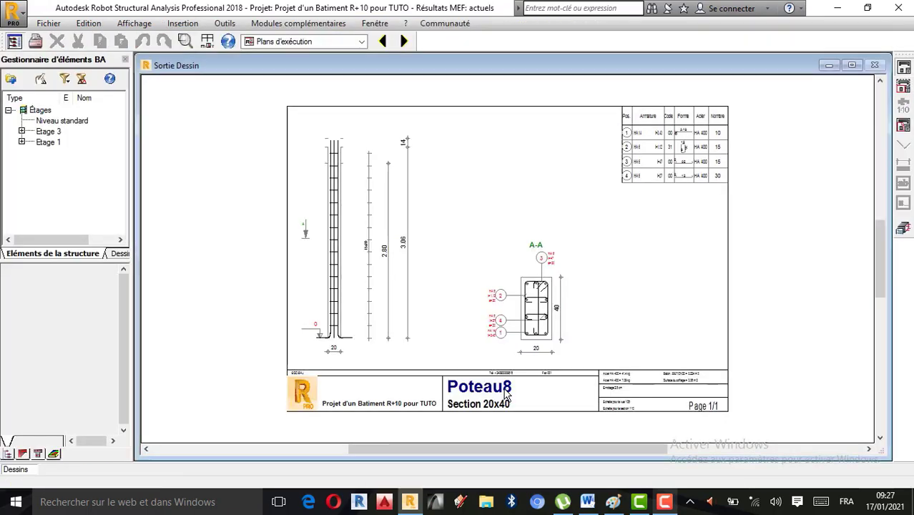
Step: Examine the column's elevation, bar hooks and section A-A on the execution drawing
scroll(336, 356, up, 1)
scroll(333, 364, down, 3)
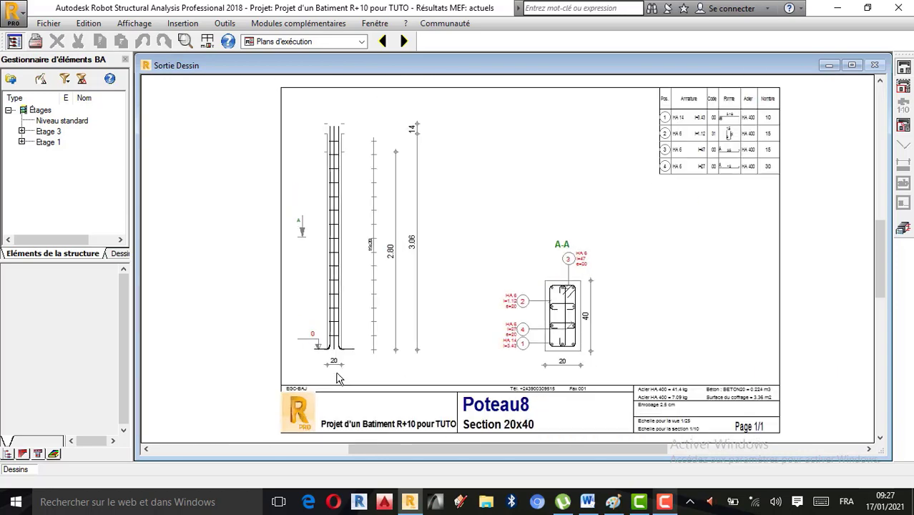
scroll(336, 361, up, 3)
scroll(336, 360, down, 3)
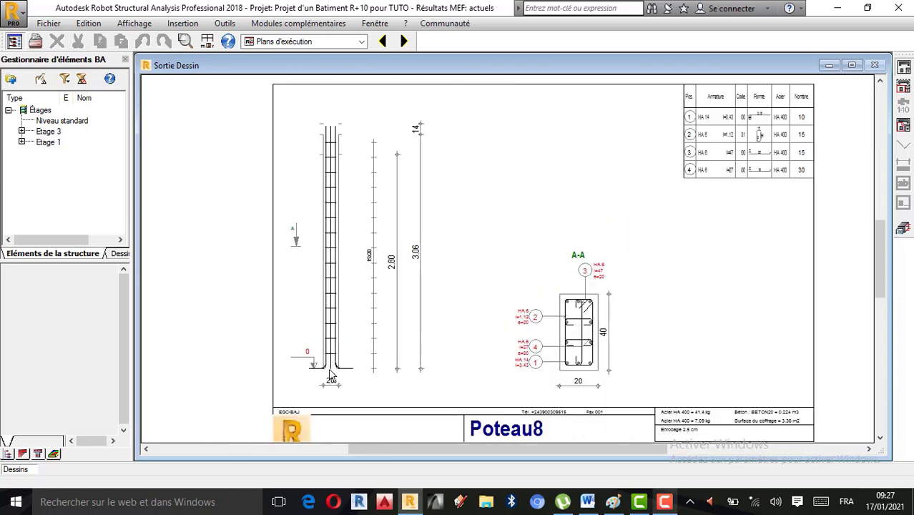
scroll(349, 359, up, 3)
scroll(351, 359, down, 1)
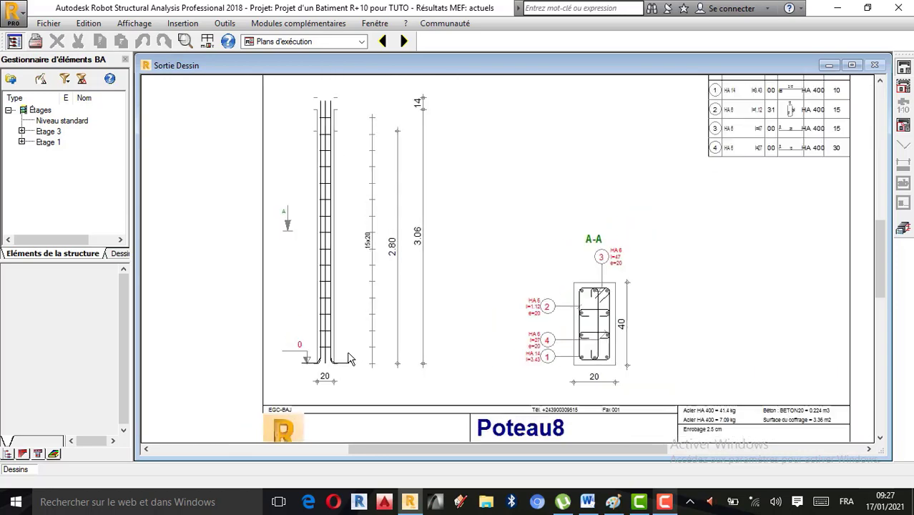
Step: Return to the reinforcement view and inspect the hooked bars in 3D and in the cross-section
click(903, 228)
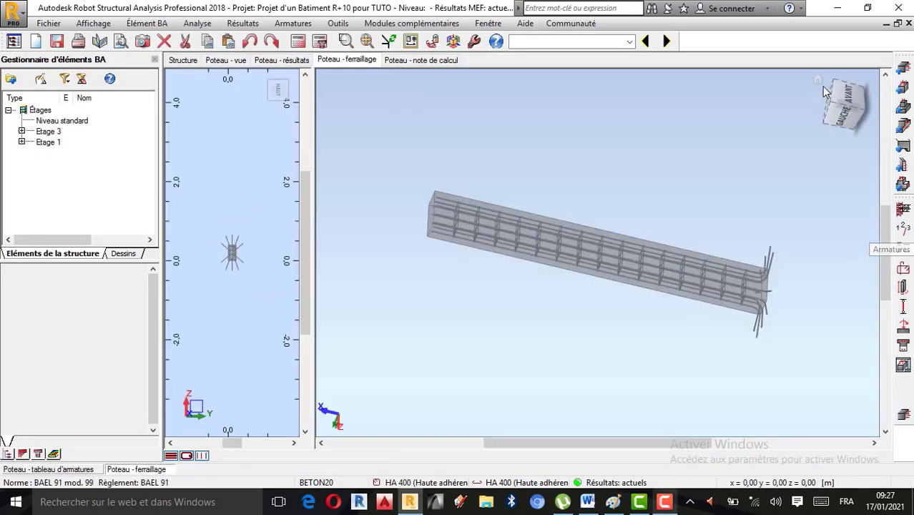
click(818, 77)
mouse_move(617, 150)
mouse_down()
mouse_move(514, 172)
mouse_move(582, 184)
mouse_move(496, 179)
mouse_move(606, 198)
mouse_move(490, 195)
mouse_up()
scroll(206, 211, up, 5)
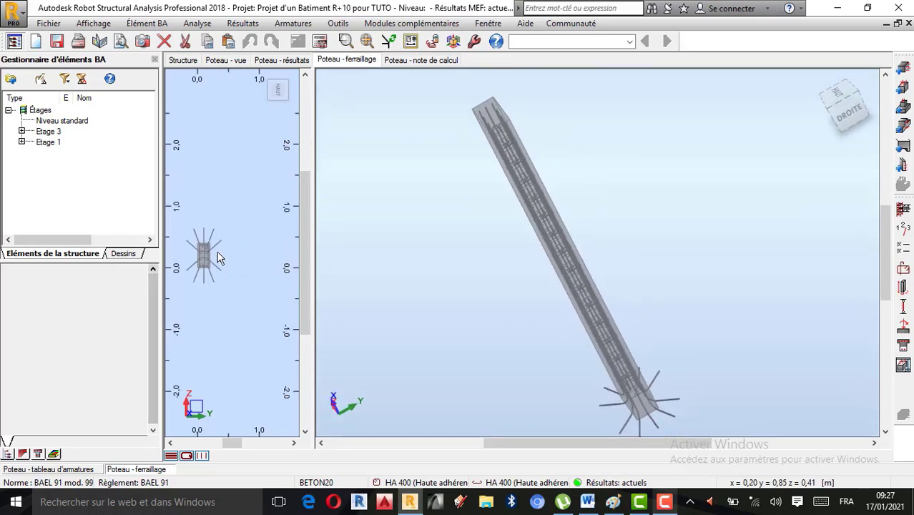
scroll(205, 211, up, 1)
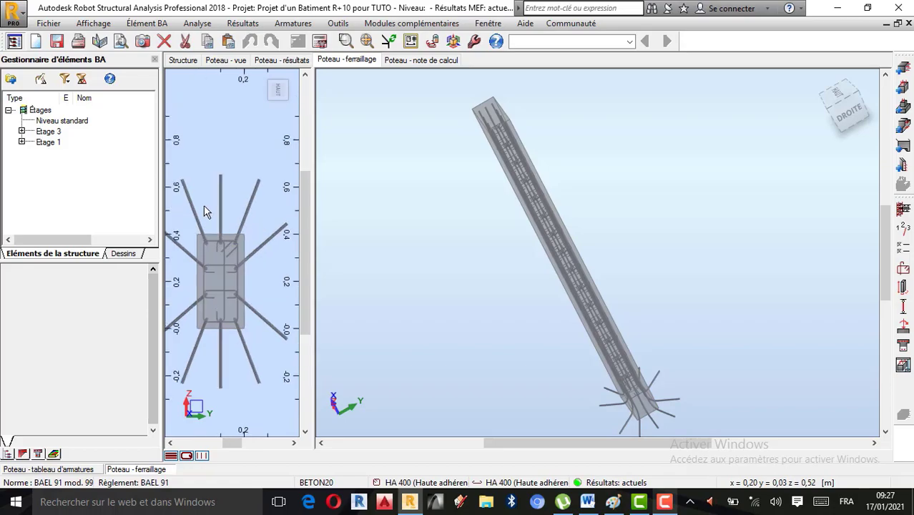
mouse_move(664, 503)
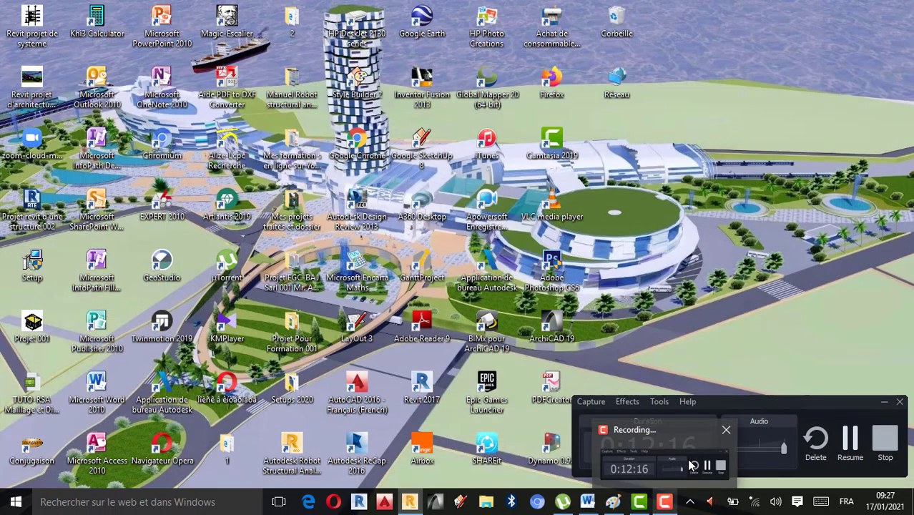
click(688, 464)
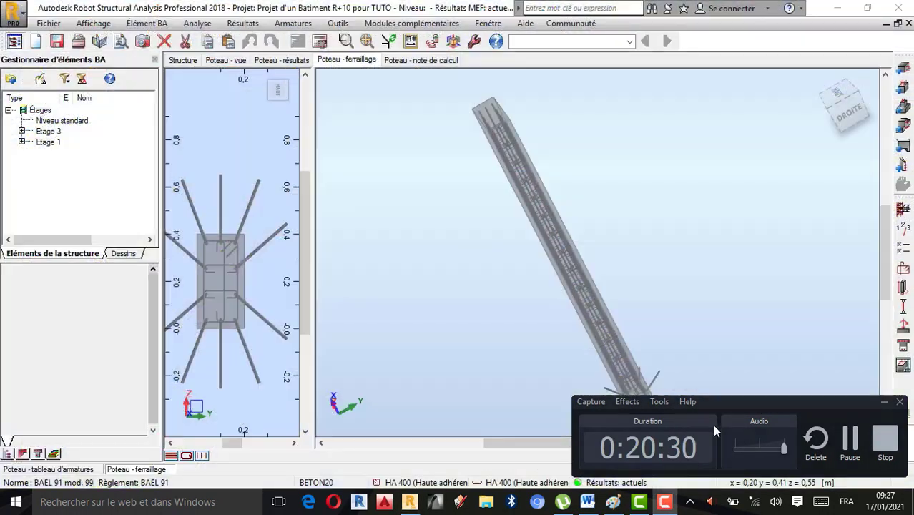
click(884, 402)
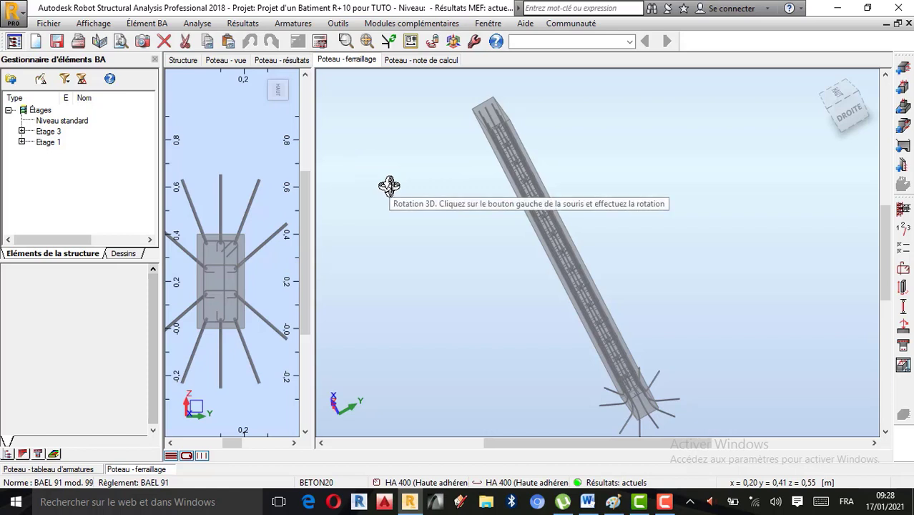
Step: Inspect the bar cage in 3D from another angle and check the column's ELU interaction results and safety coefficients
drag(467, 241, 462, 259)
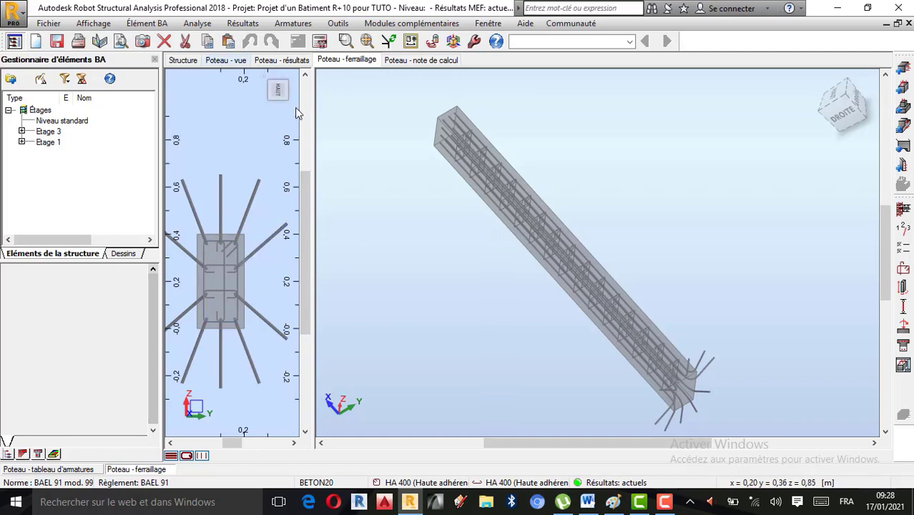
click(280, 62)
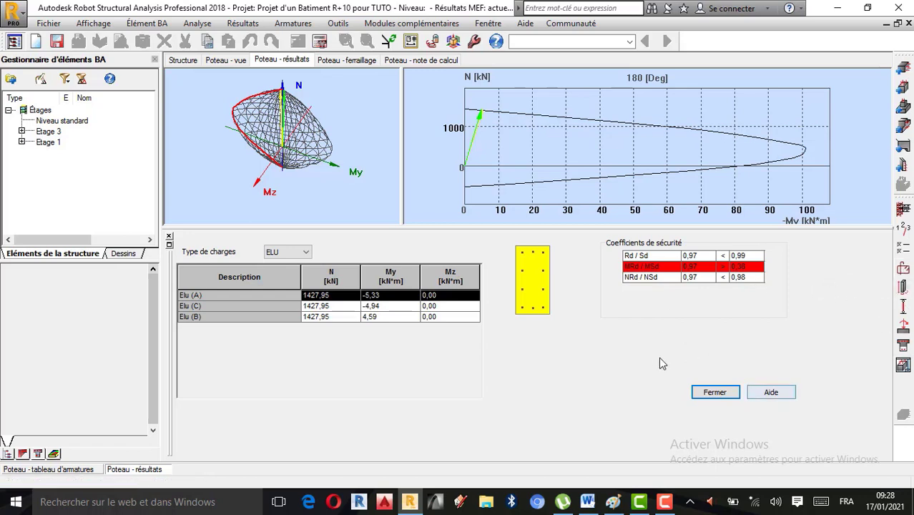
Step: Review the main, transverse, construction and shape settings of the reinforcement layout and accept them with the main-bar hooks left blank
click(357, 61)
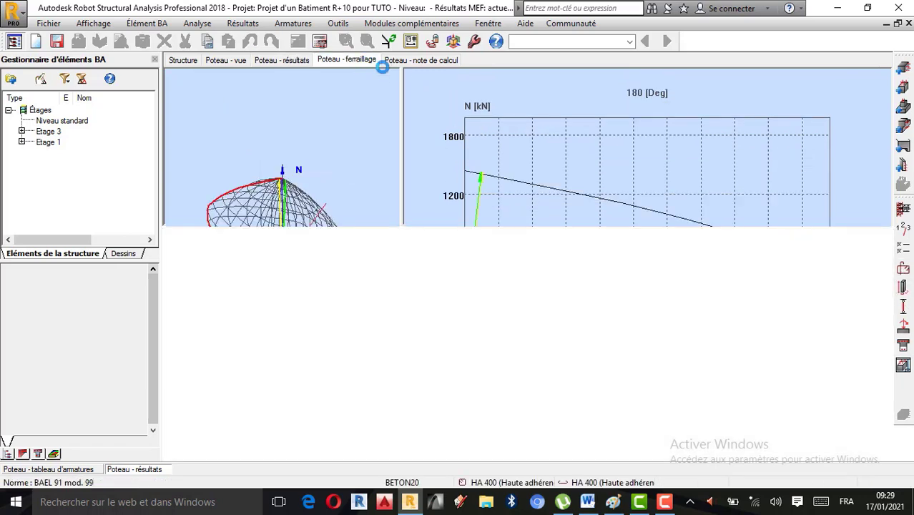
click(904, 270)
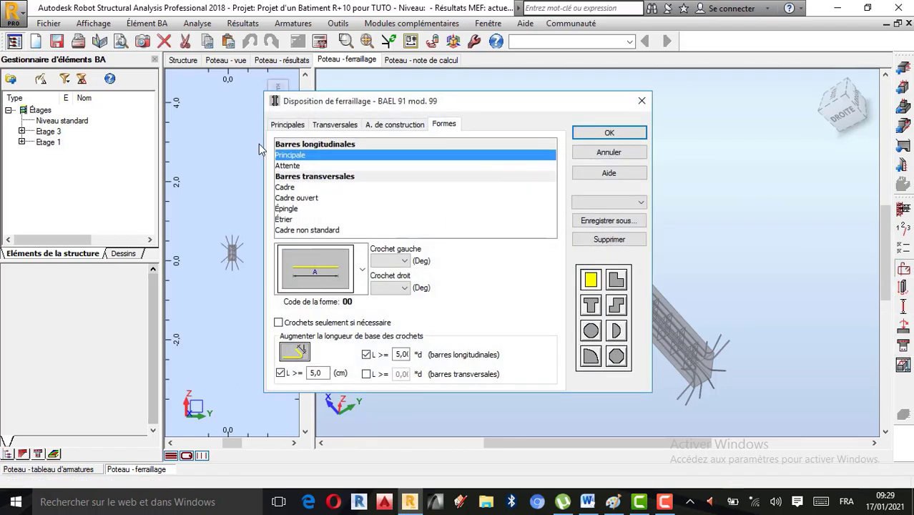
click(292, 126)
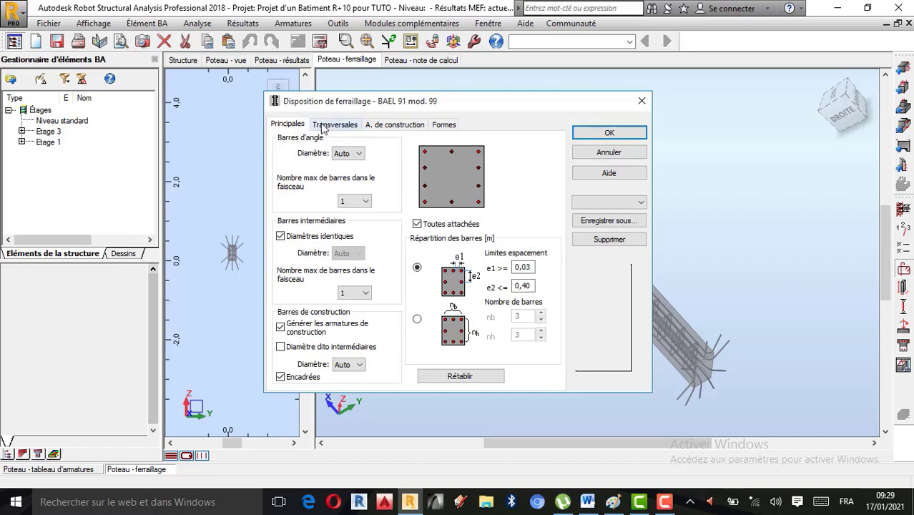
click(326, 126)
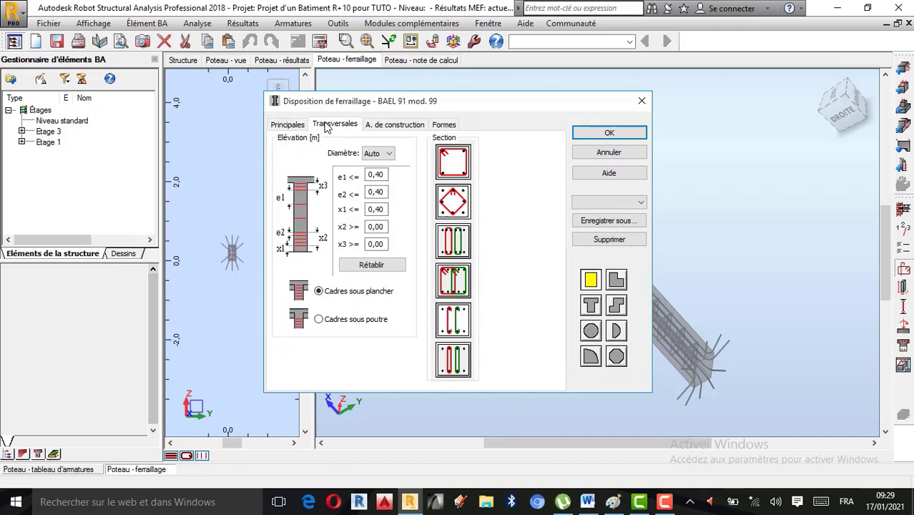
click(394, 126)
click(444, 125)
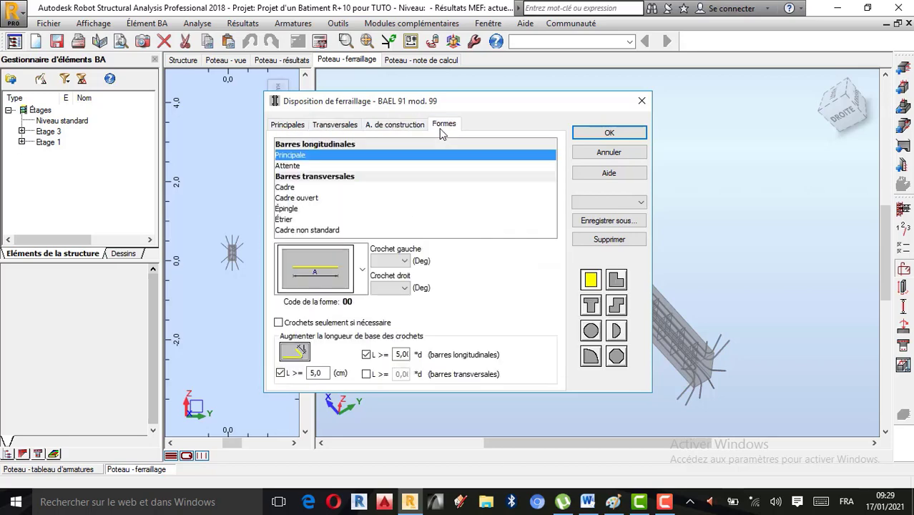
click(609, 134)
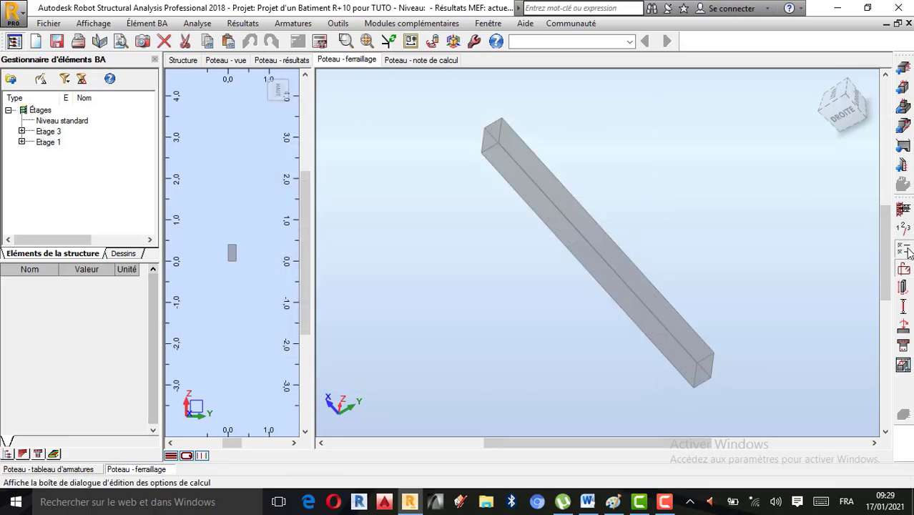
Step: Set the compression type to Simple in the column's general calculation options
click(906, 251)
click(292, 59)
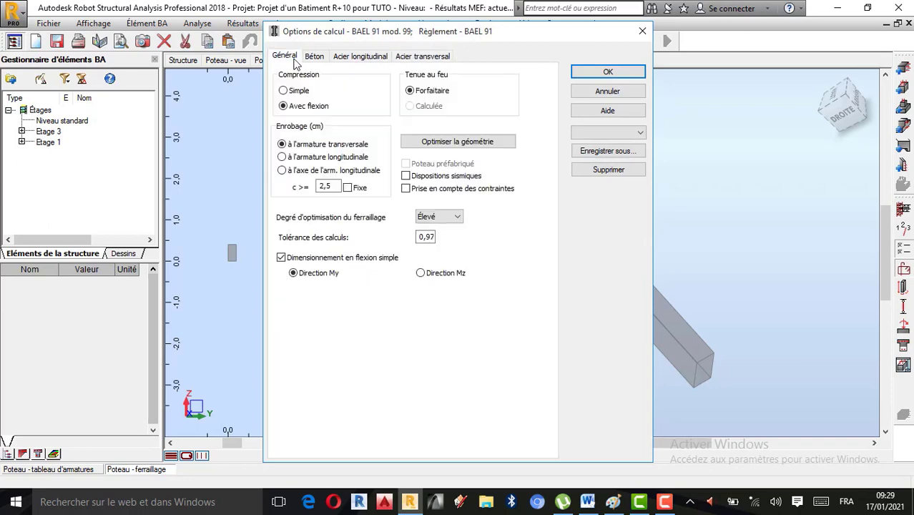
click(299, 93)
click(607, 71)
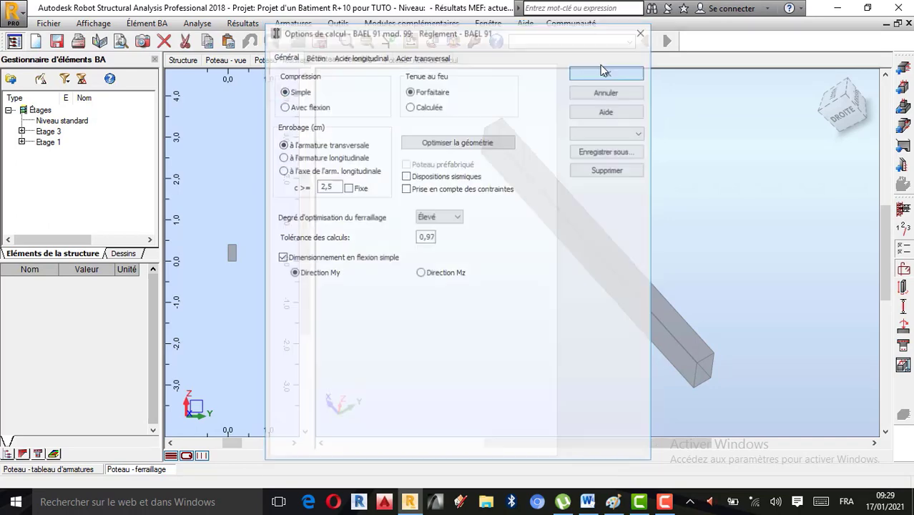
Step: Recalculate the column in simple compression, generating the drawing, and accept the calculation error report
click(320, 43)
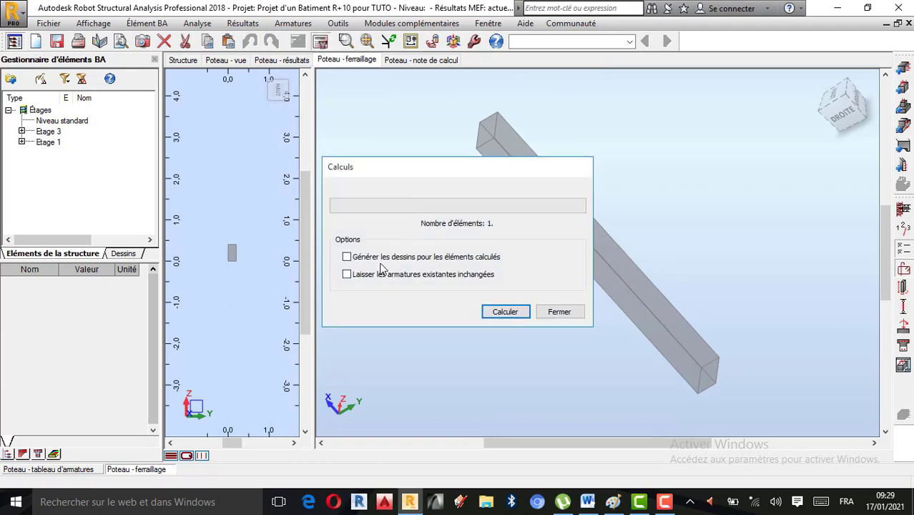
click(505, 312)
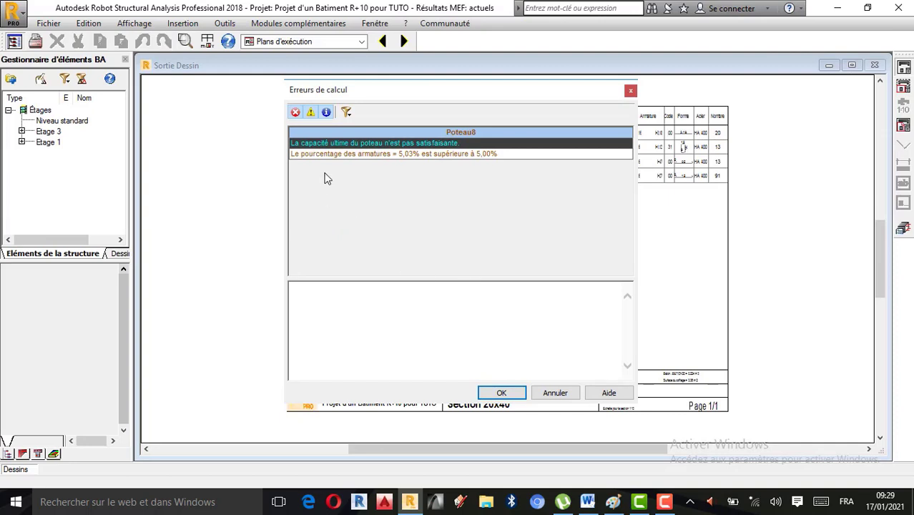
click(504, 393)
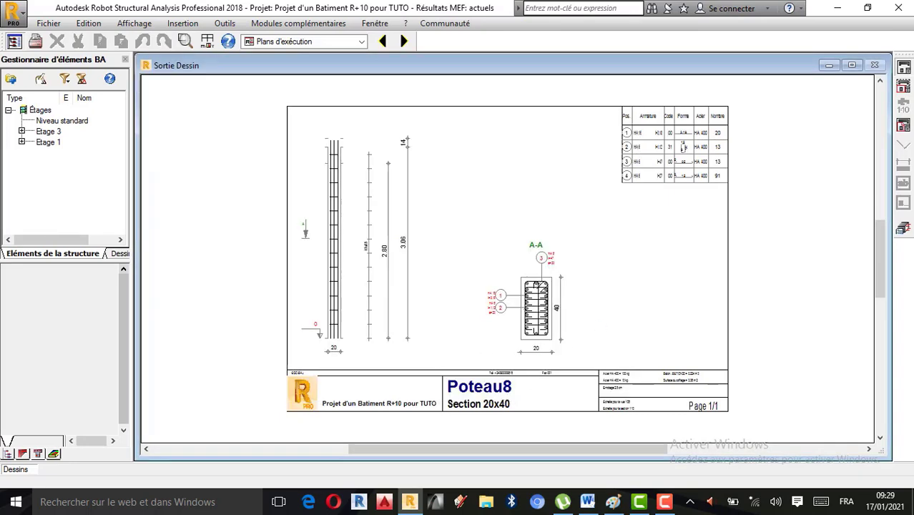
Step: Set the column's section height h to 50 cm and recalculate the column with its drawing generated
click(904, 233)
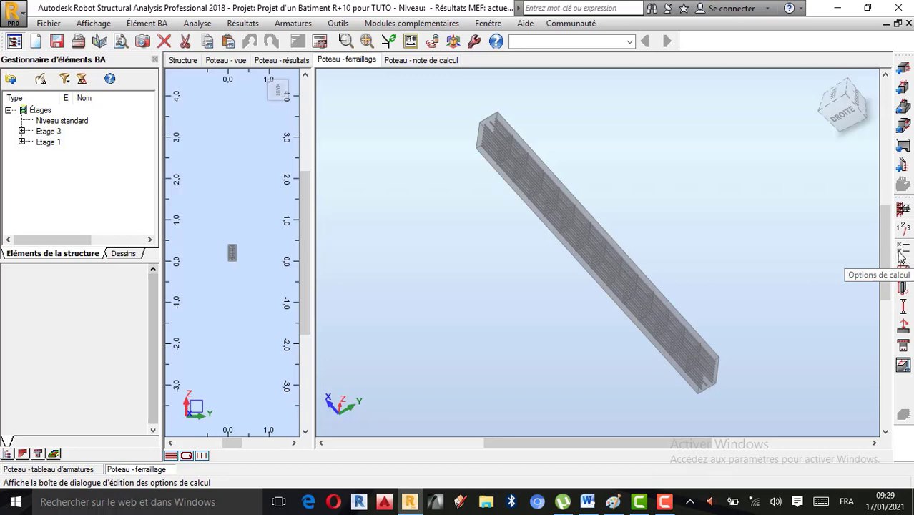
click(903, 293)
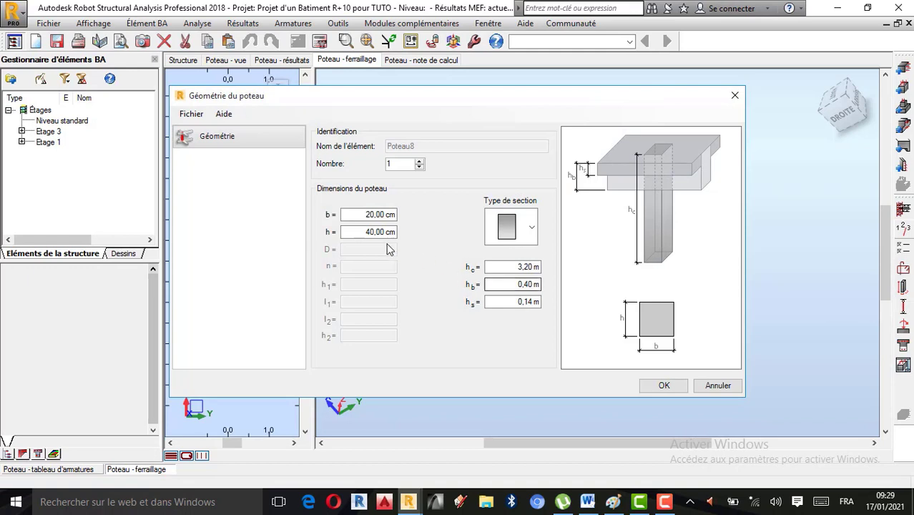
click(375, 231)
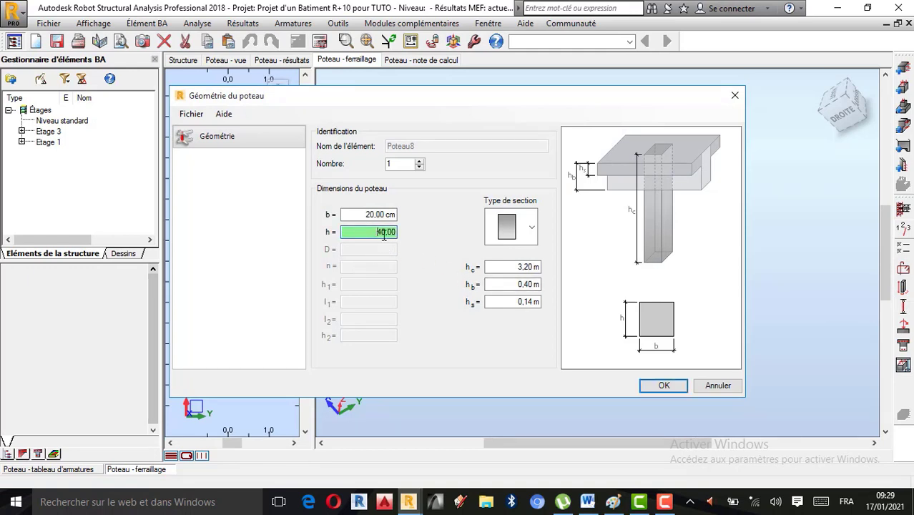
key(BackSpace)
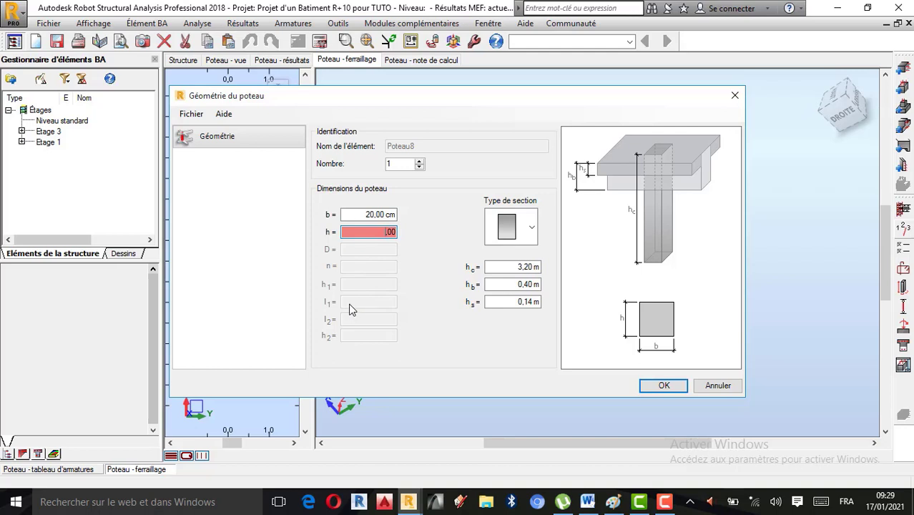
text(50)
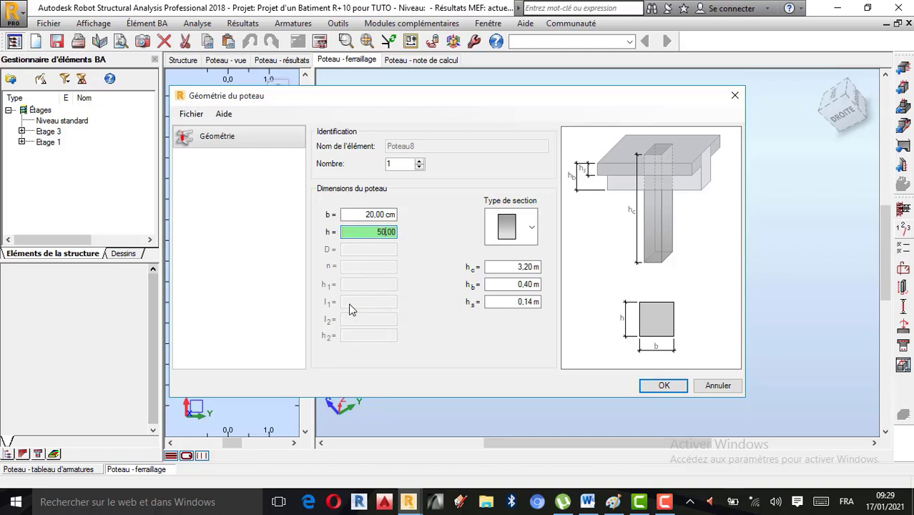
click(678, 387)
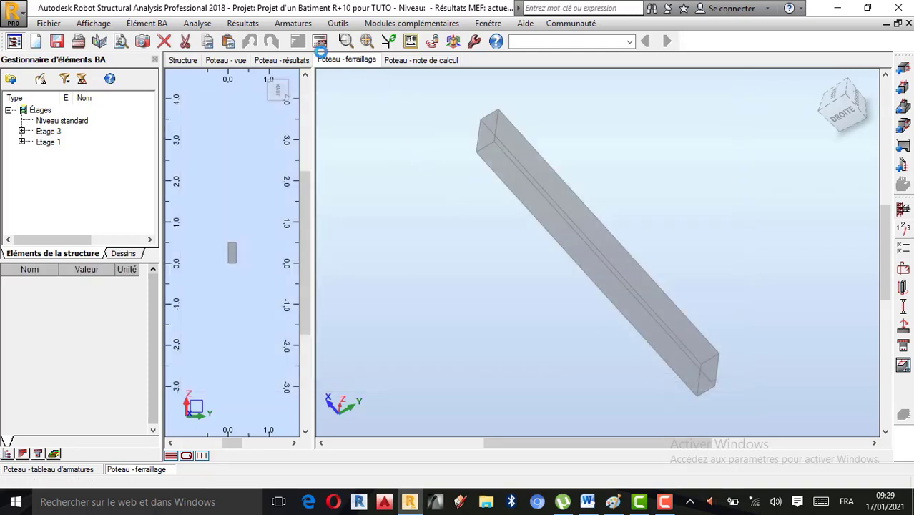
click(321, 42)
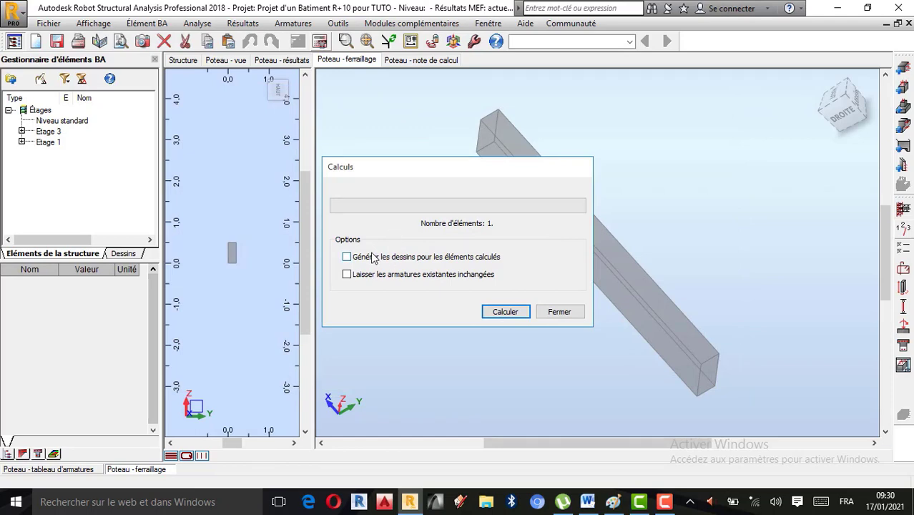
click(500, 312)
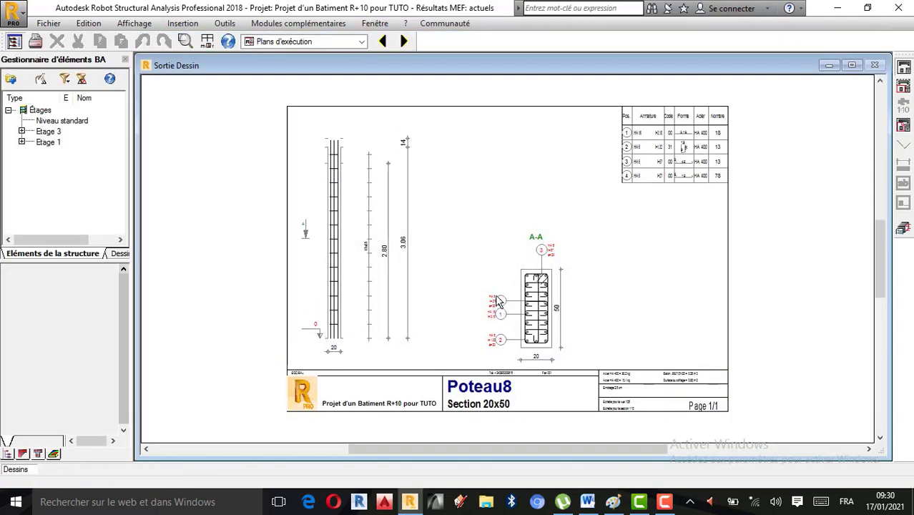
Step: Set the compression type to Avec flexion in the column's general calculation options
click(904, 230)
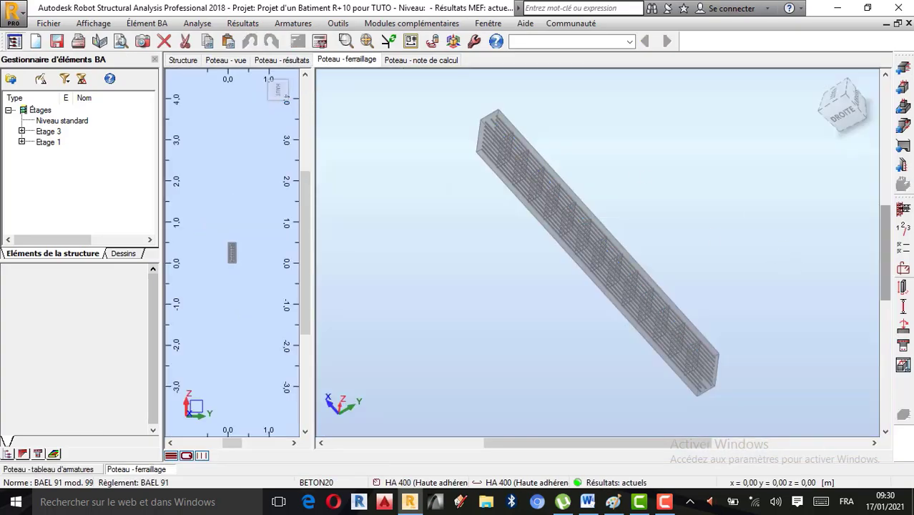
click(905, 262)
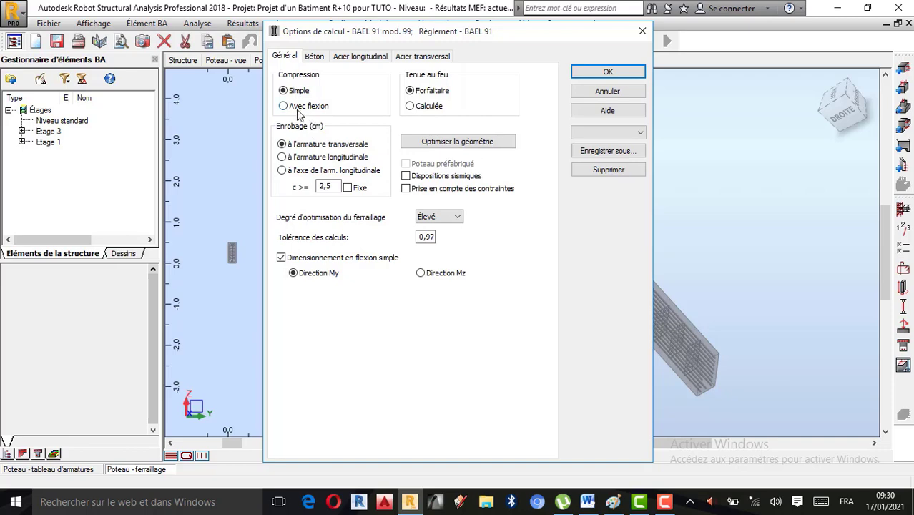
click(297, 107)
click(608, 72)
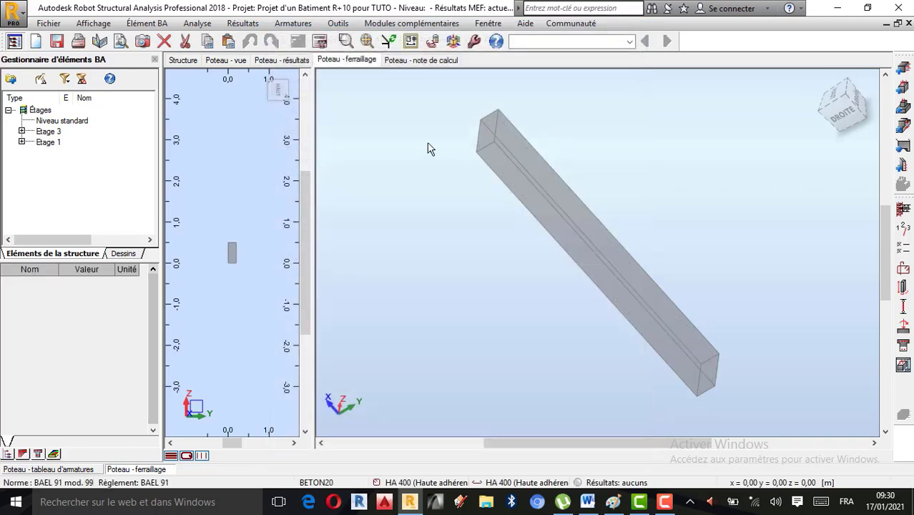
Step: Recalculate the column in compression with bending, generating the drawing, and accept the calculation error report
click(320, 40)
click(369, 258)
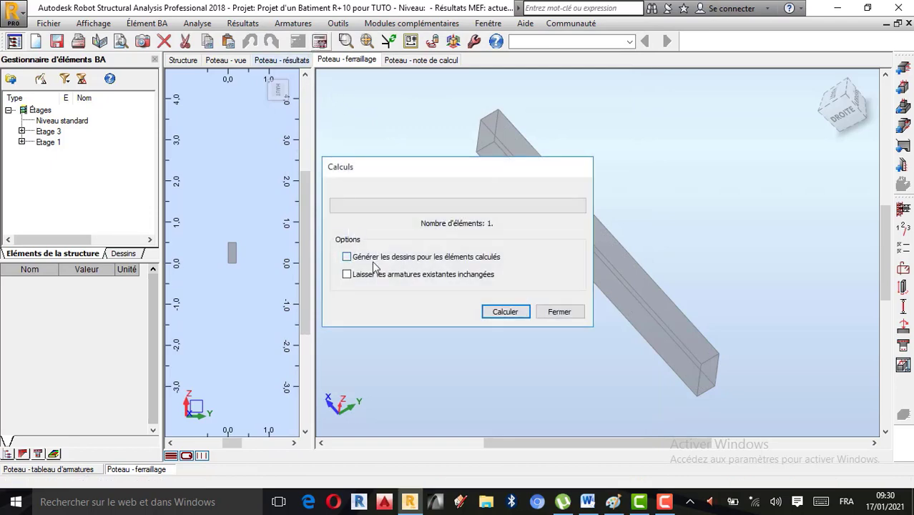
click(505, 312)
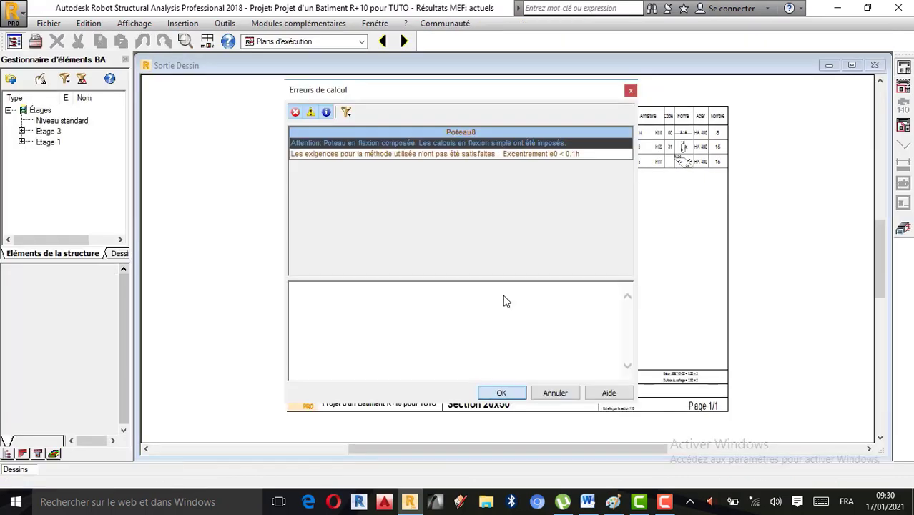
click(503, 392)
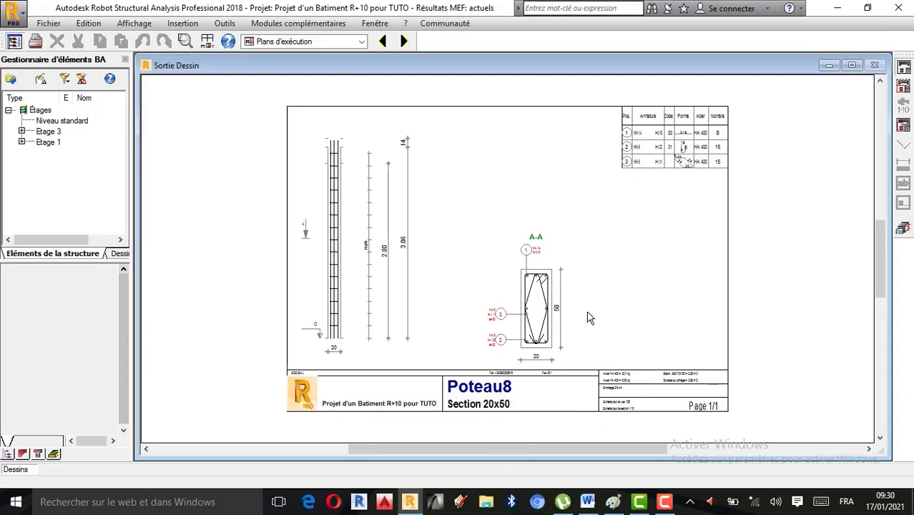
Step: Restore the compression type to Simple in the column's general calculation options
click(903, 229)
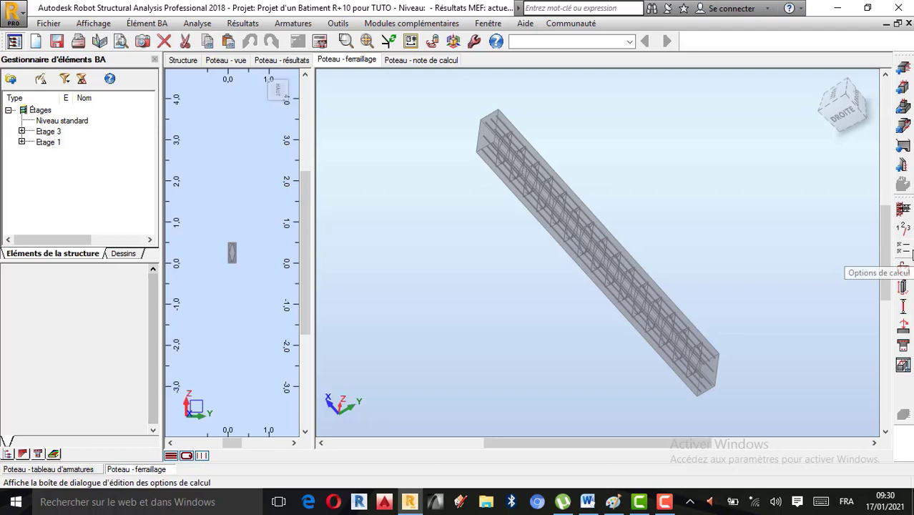
click(905, 249)
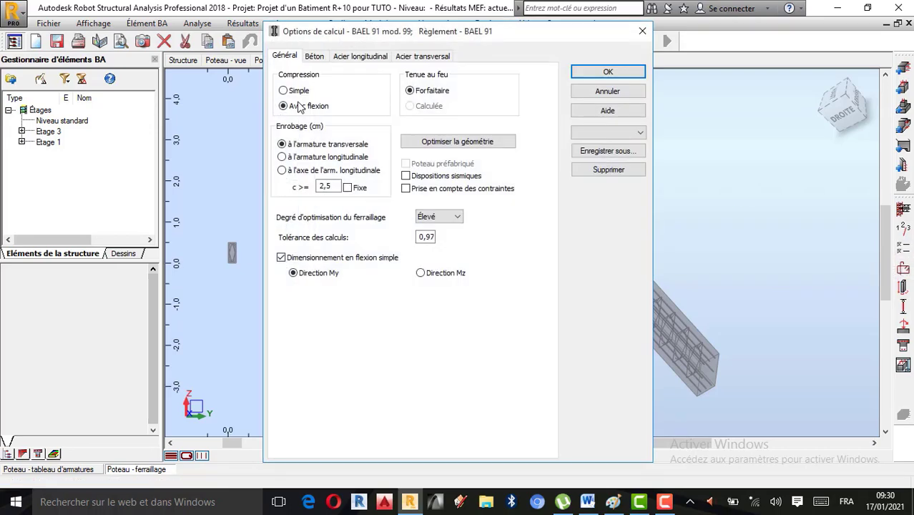
click(299, 91)
click(608, 74)
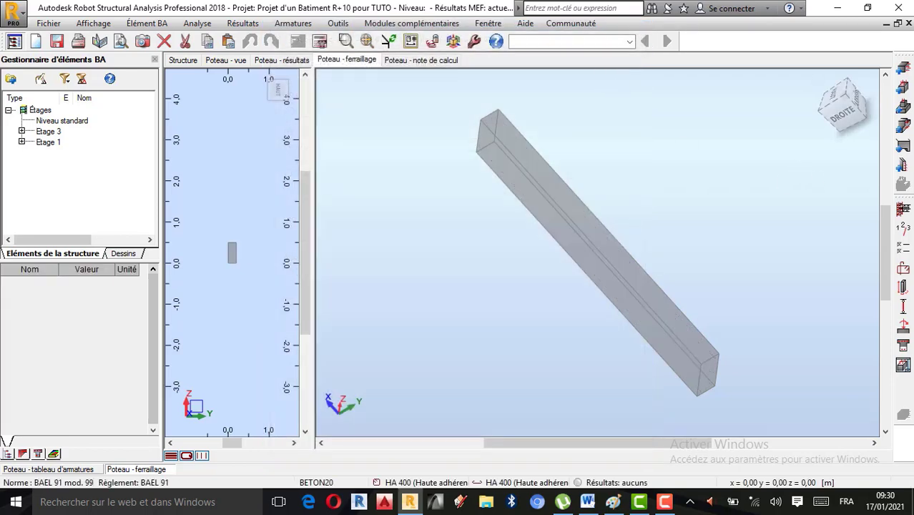
Step: Set the left hook of the principal longitudinal bars to -90° in the reinforcement layout's shape settings
click(903, 270)
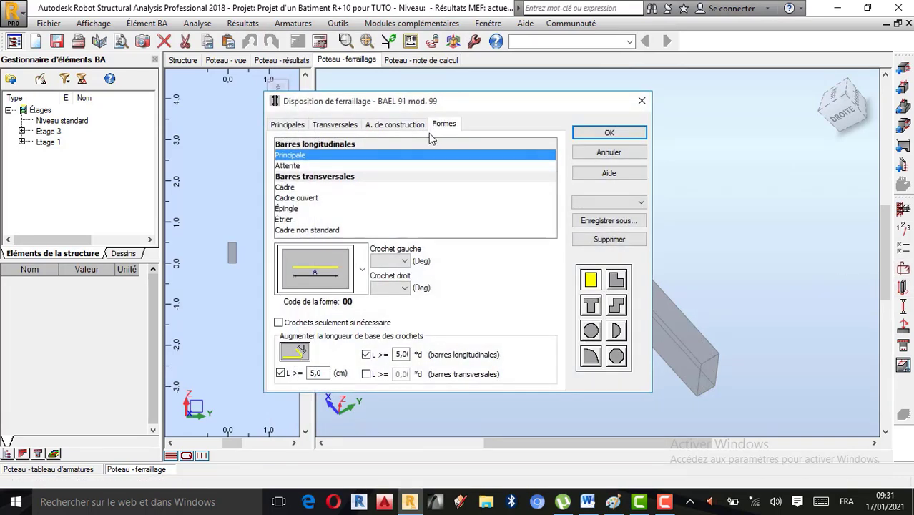
click(404, 261)
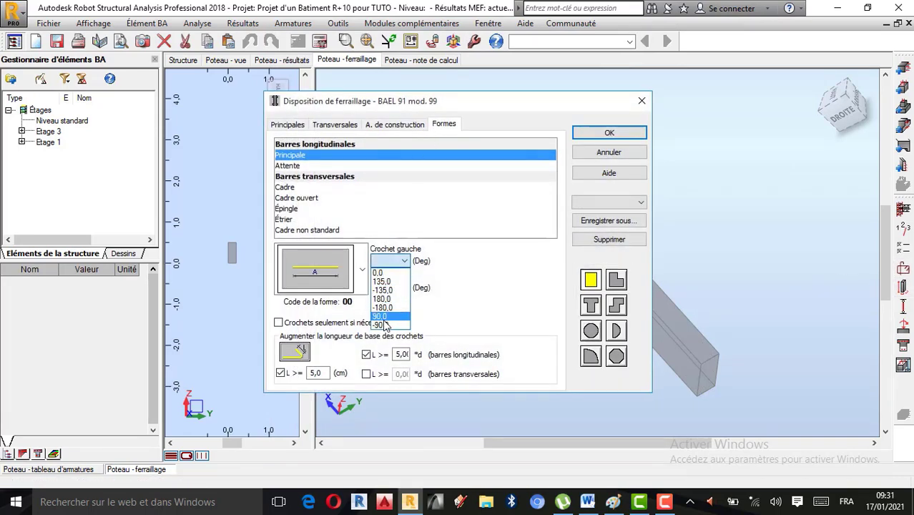
click(383, 325)
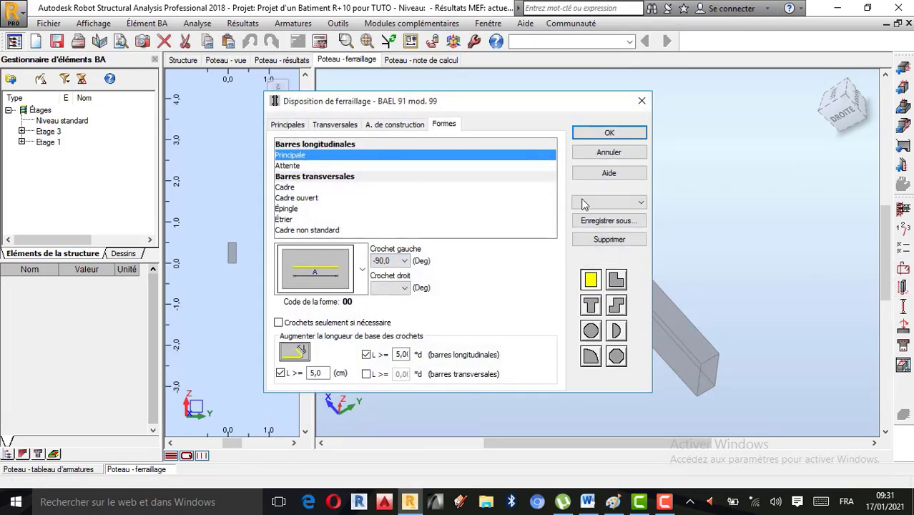
click(613, 133)
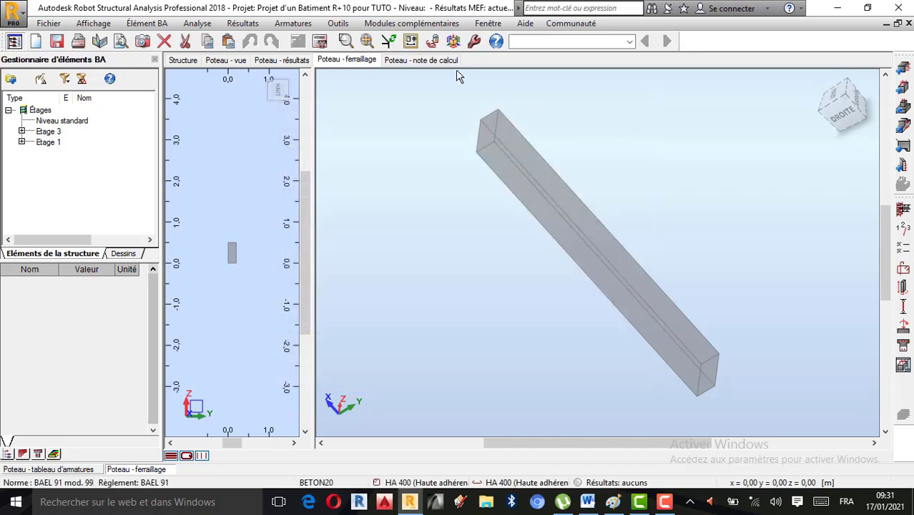
Step: Recalculate the column with its drawing generated and inspect the hooked bars at the foot and section A-A
click(322, 41)
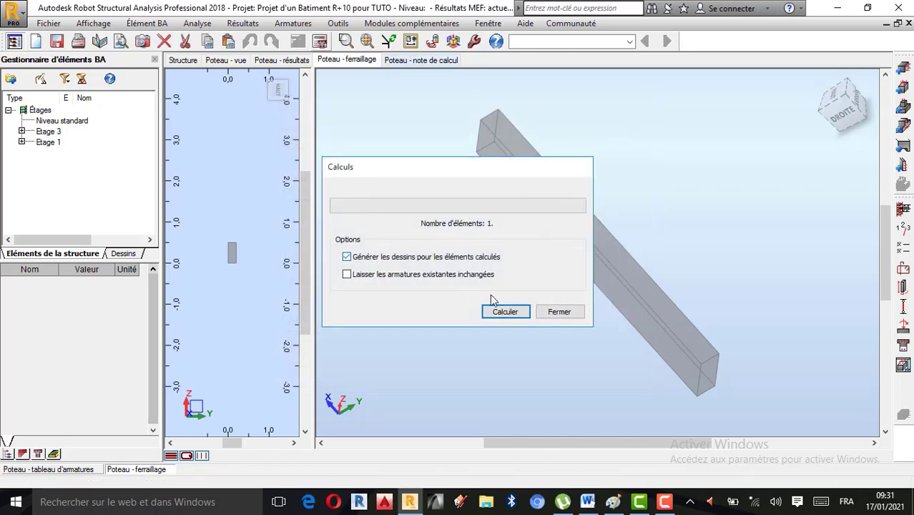
click(506, 312)
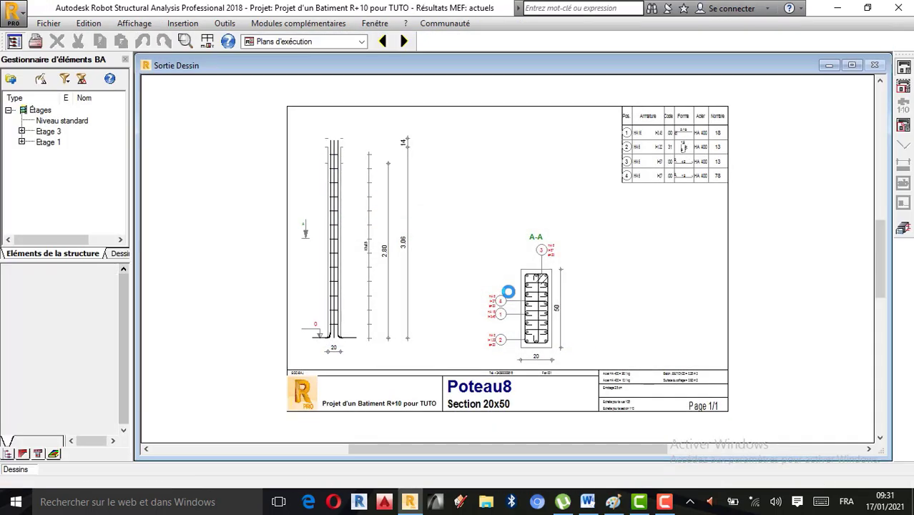
scroll(478, 317, up, 1)
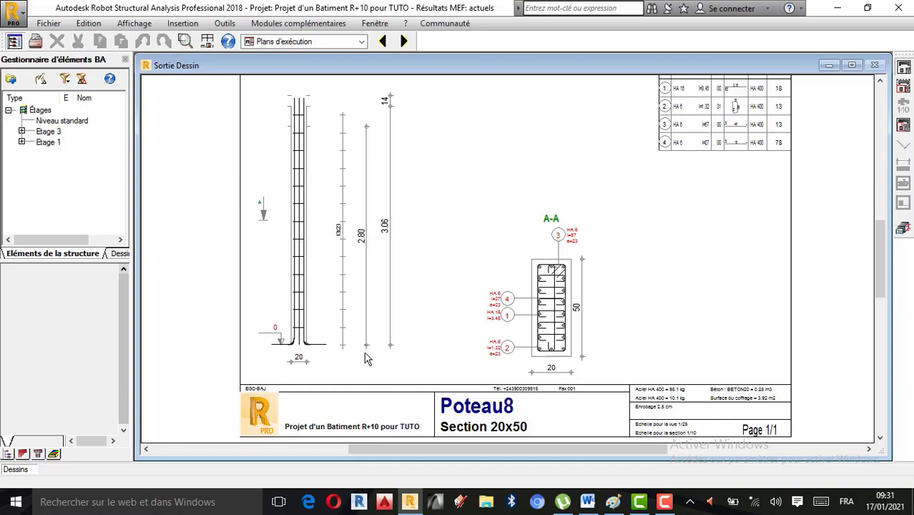
scroll(361, 353, down, 1)
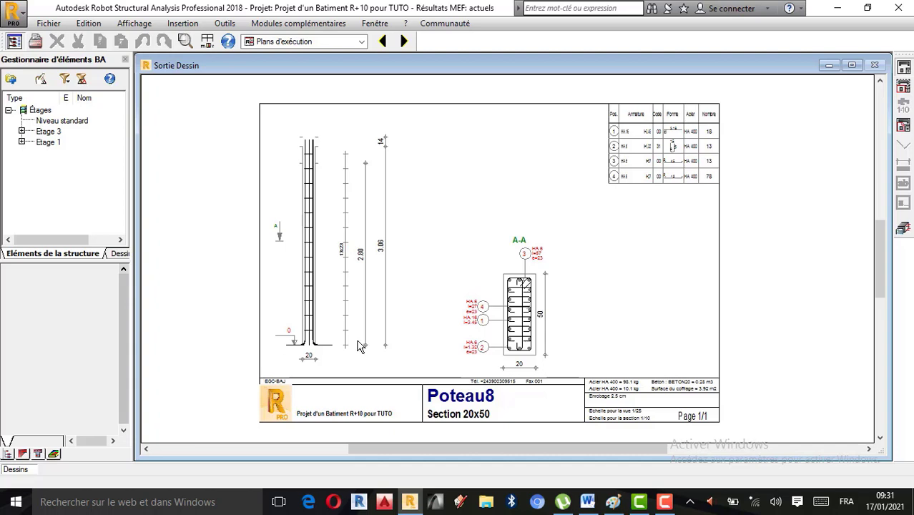
scroll(422, 319, up, 1)
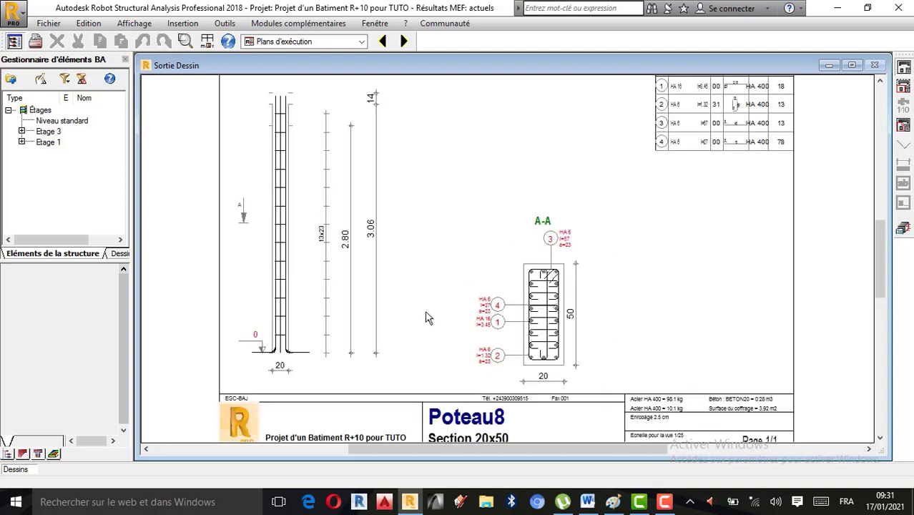
scroll(426, 319, down, 1)
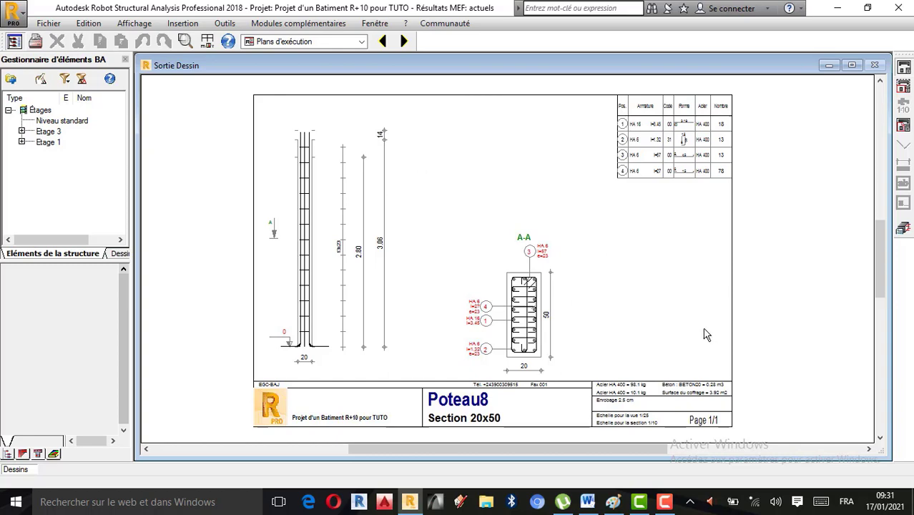
Step: Review the column's calculation note, covering geometry, design assumptions, loads, safety coefficient, reinforcement and quantities
click(905, 229)
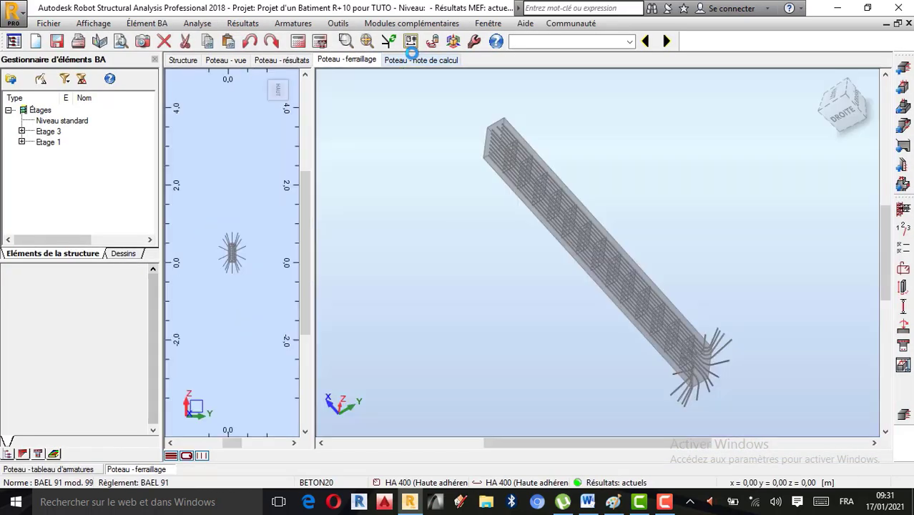
click(415, 61)
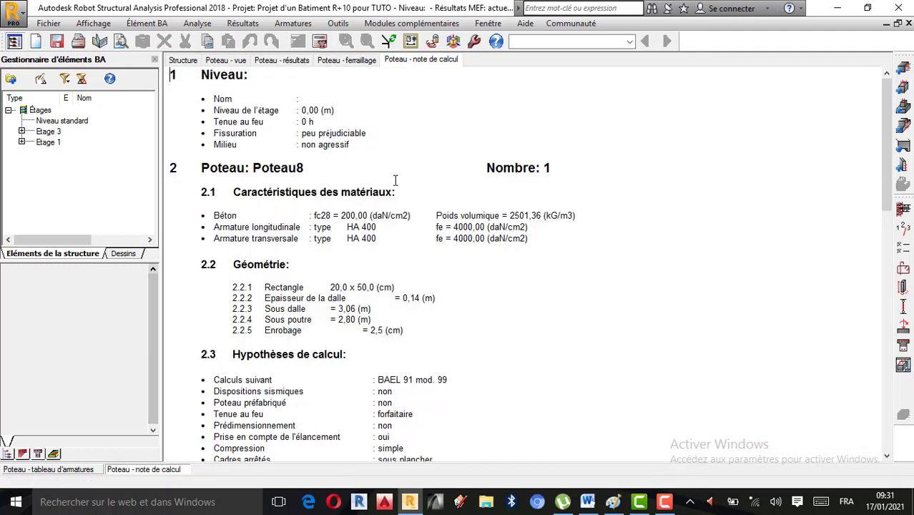
scroll(301, 248, down, 10)
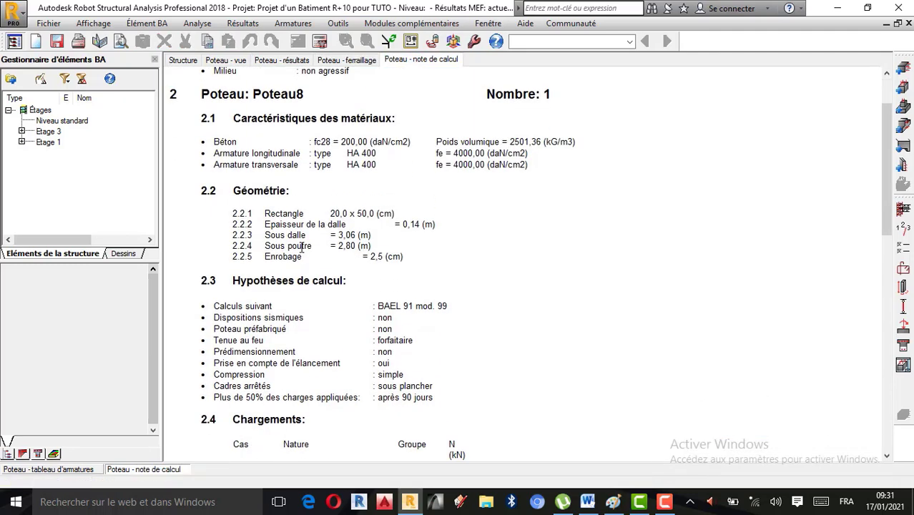
scroll(304, 233, down, 8)
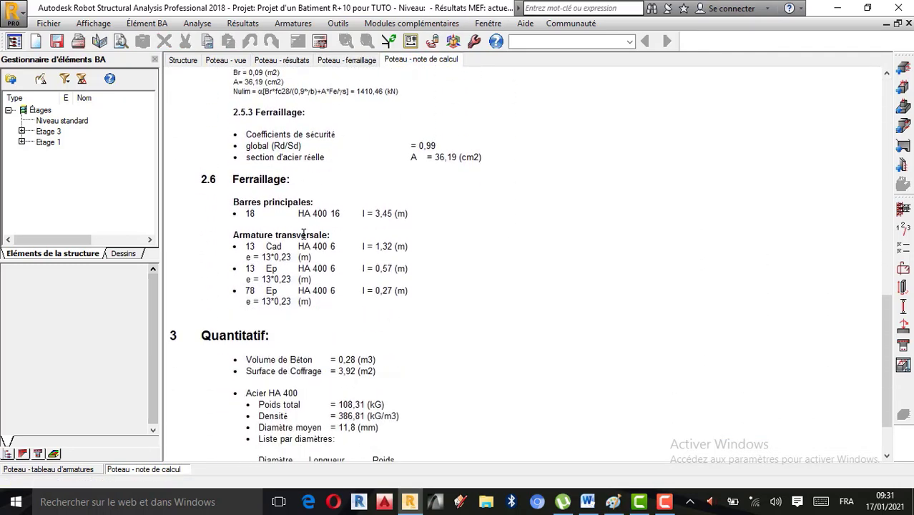
scroll(527, 347, up, 18)
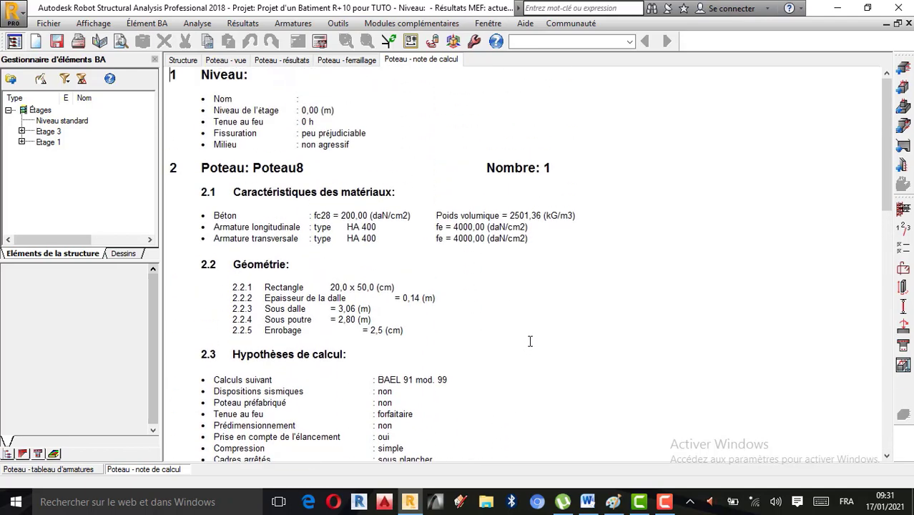
scroll(530, 341, down, 4)
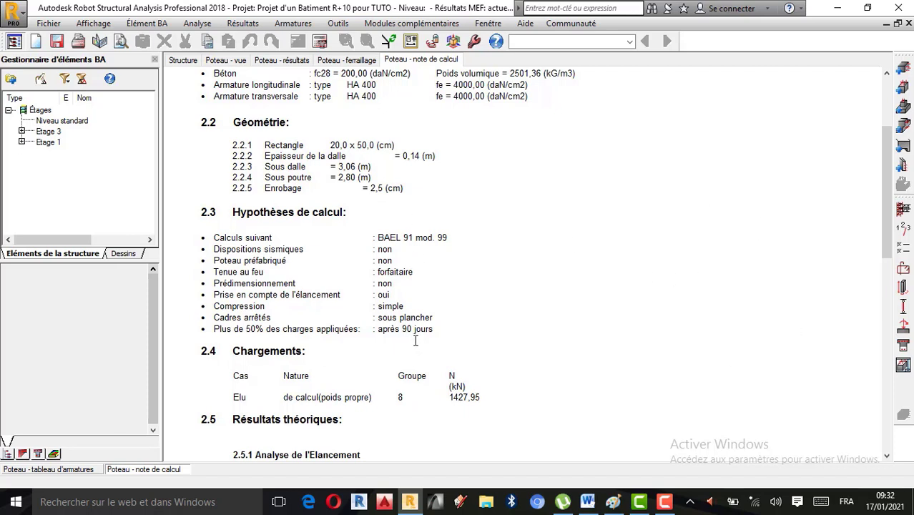
scroll(434, 320, up, 4)
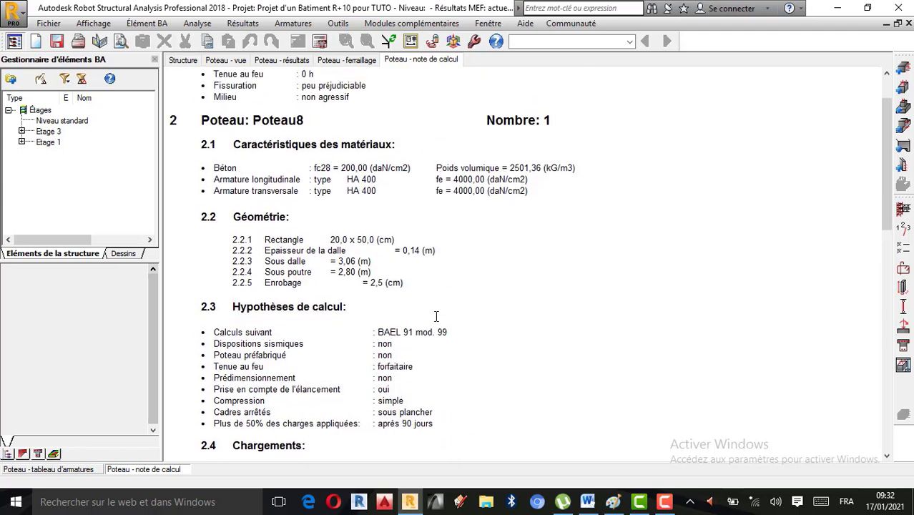
Step: Finish skimming the calculation note and examine the column's hooked reinforcement from several 3D angles and in plan
scroll(553, 317, down, 12)
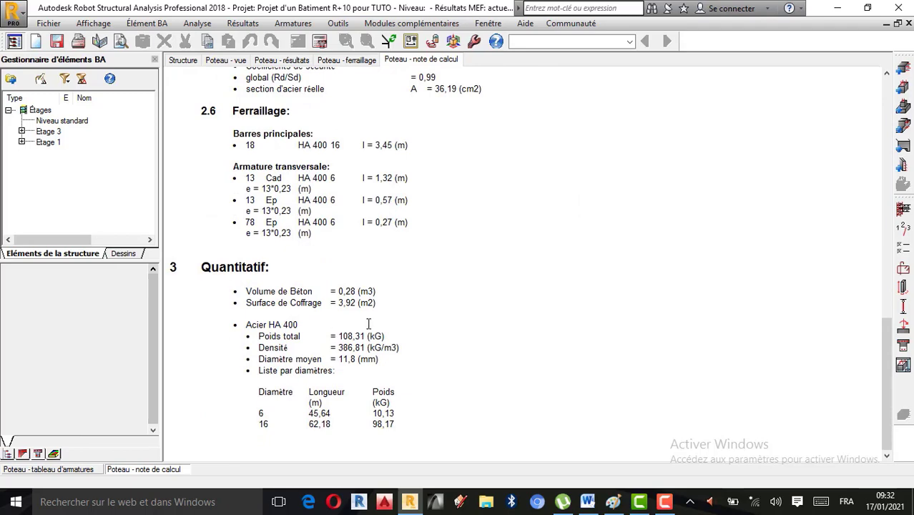
scroll(377, 291, up, 18)
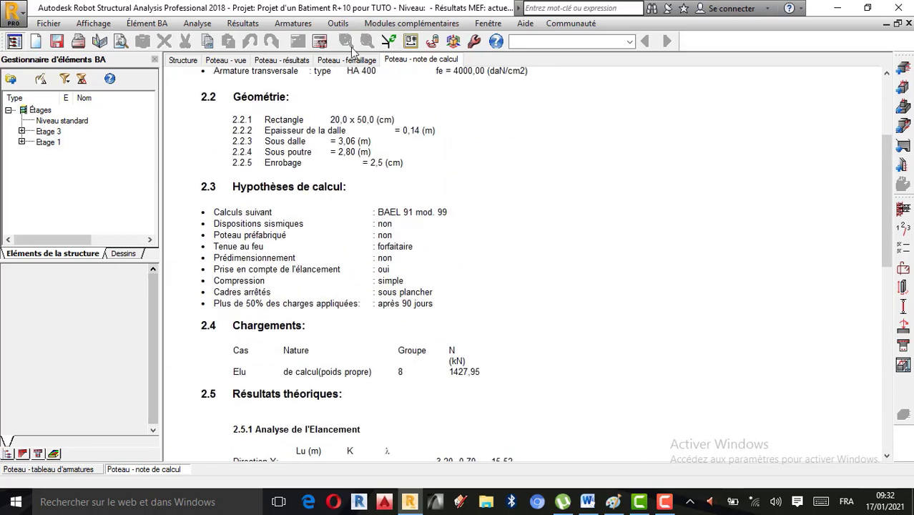
click(348, 61)
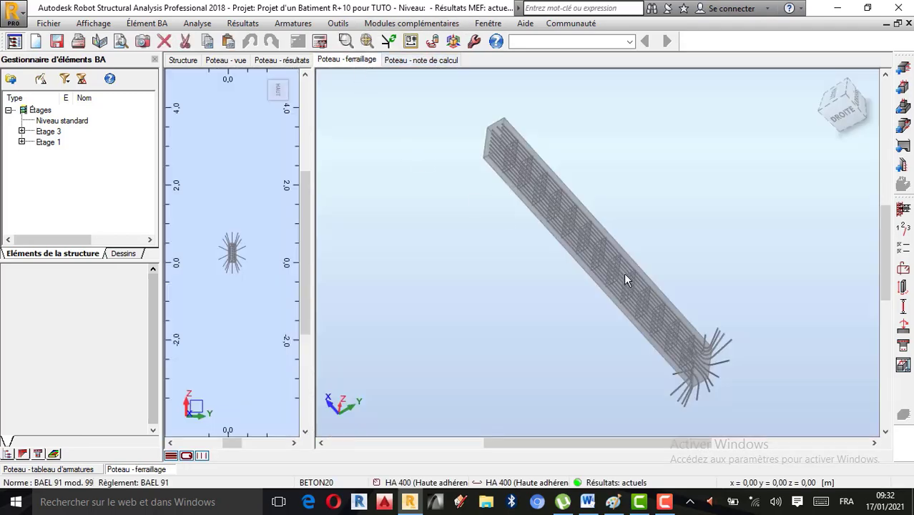
drag(826, 102, 543, 301)
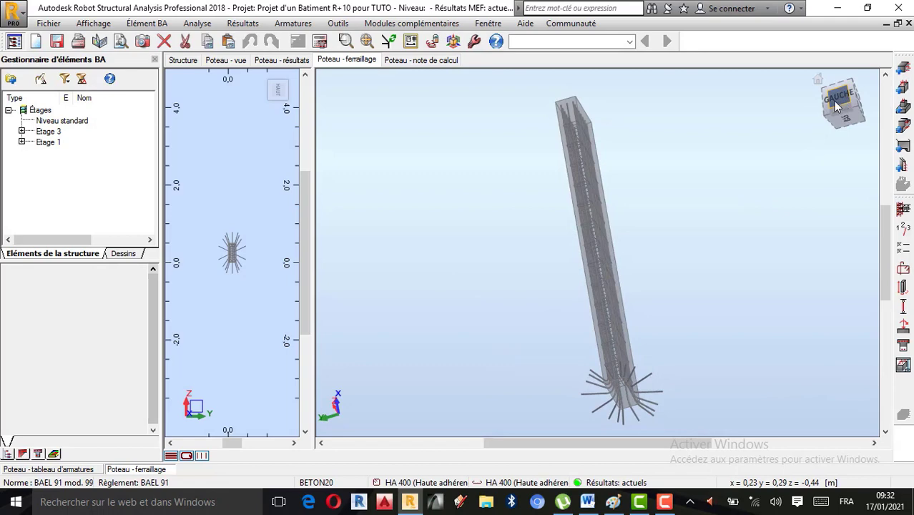
click(835, 106)
drag(606, 161, 491, 190)
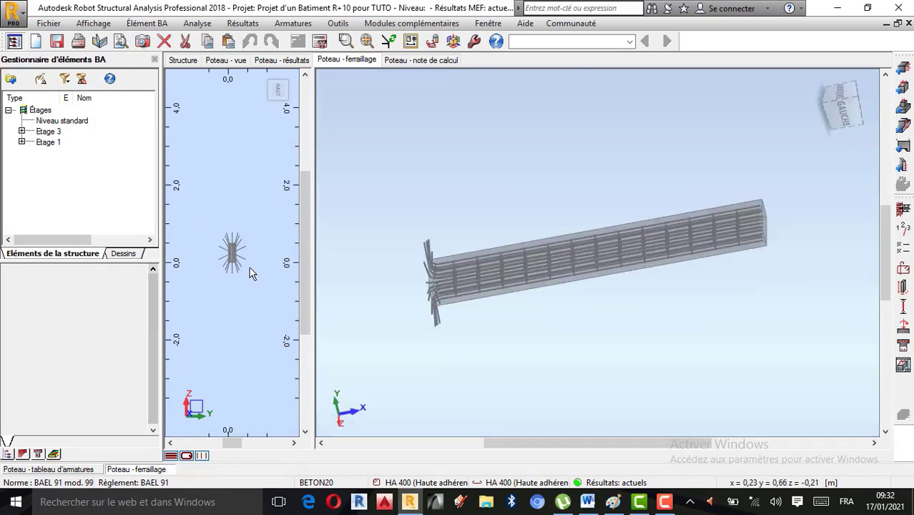
scroll(249, 267, up, 5)
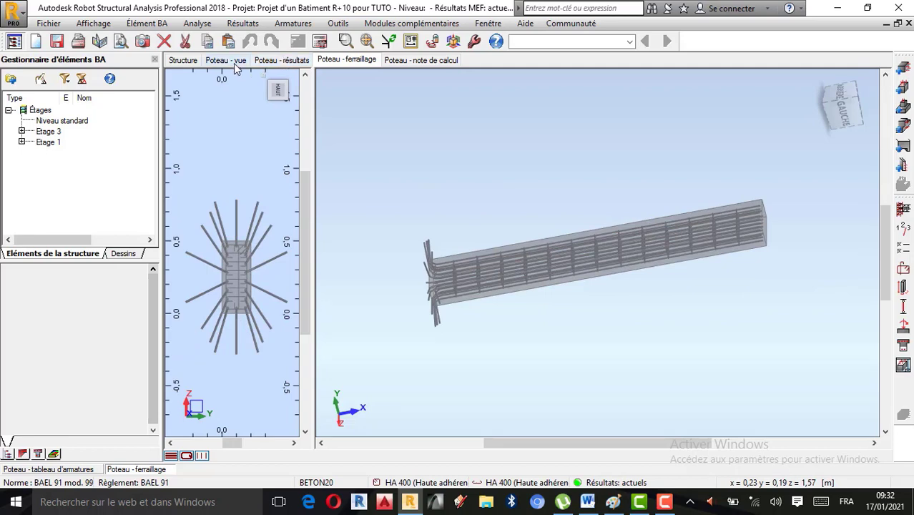
Step: Check the column's ELU load cases, interaction diagram and safety coefficients in its results
click(289, 63)
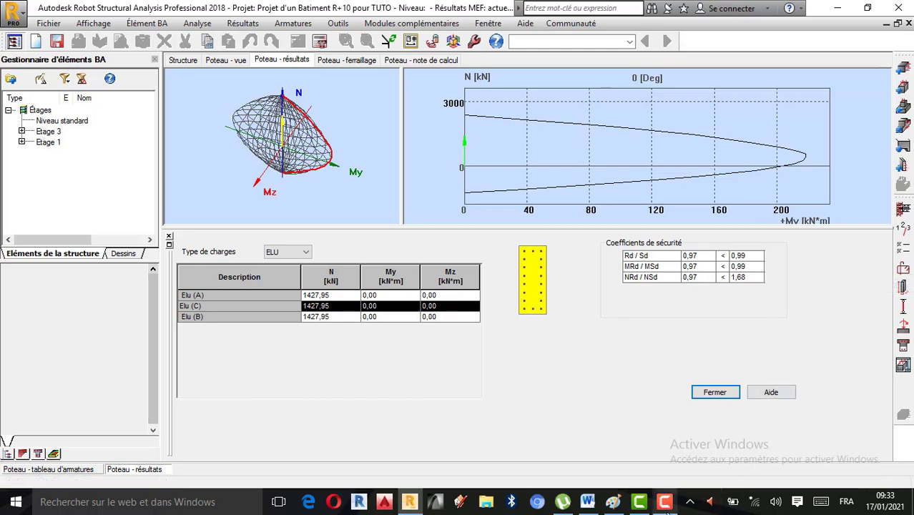
click(711, 493)
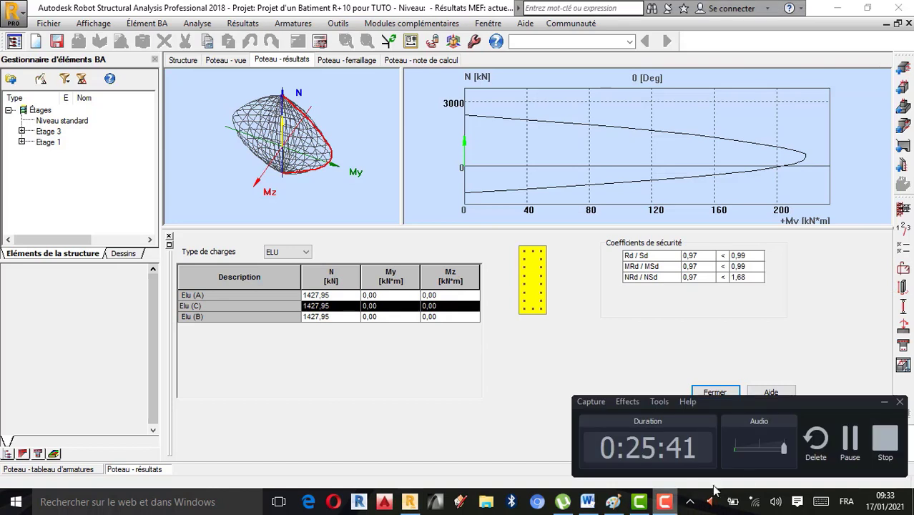
click(883, 403)
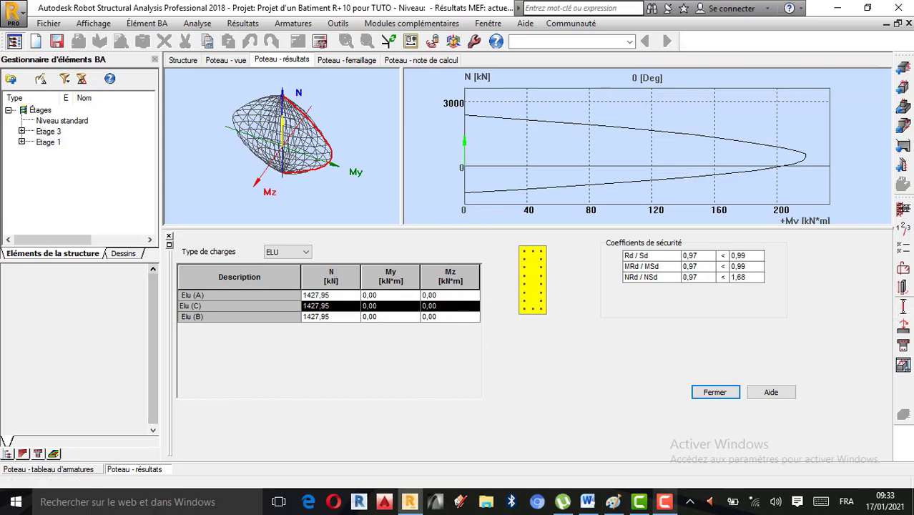
Step: Change the column's rectangular section to b = 30 cm and h = 60 cm
click(904, 288)
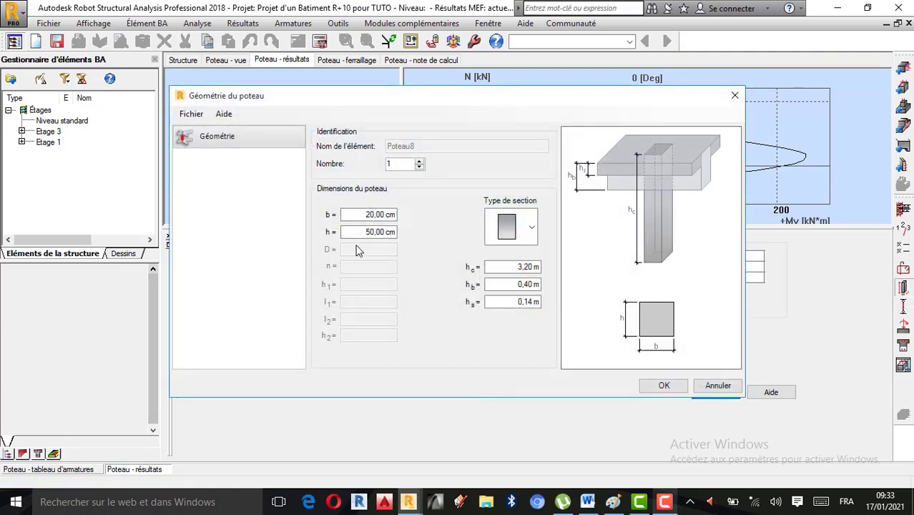
click(373, 215)
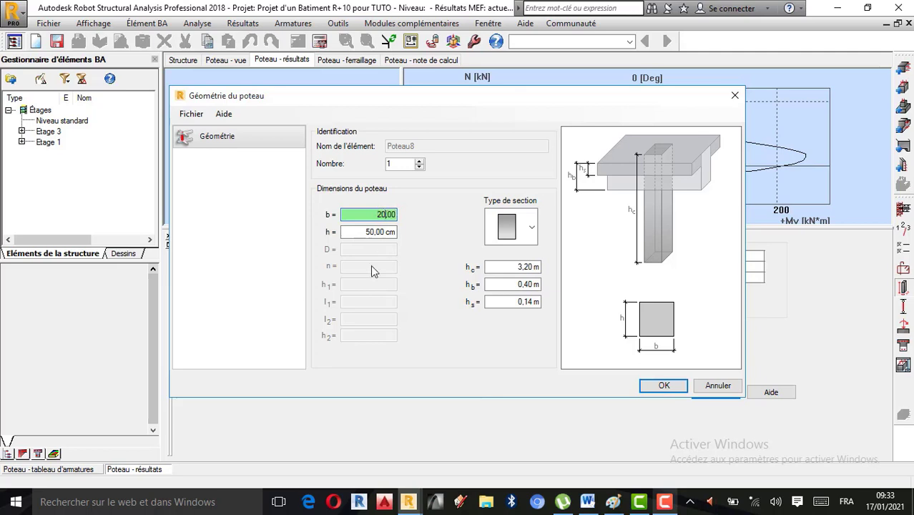
key(BackSpace)
key(BackSpace)
text(3)
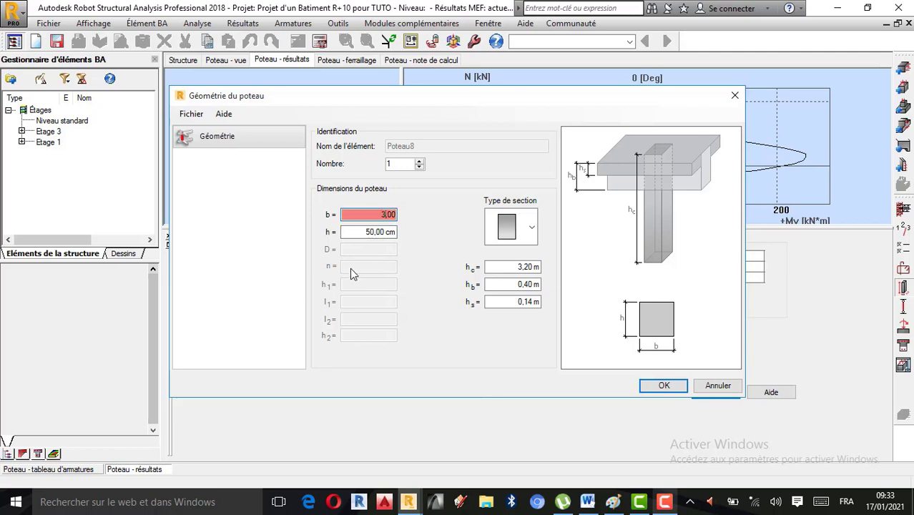
text(0)
key(Tab)
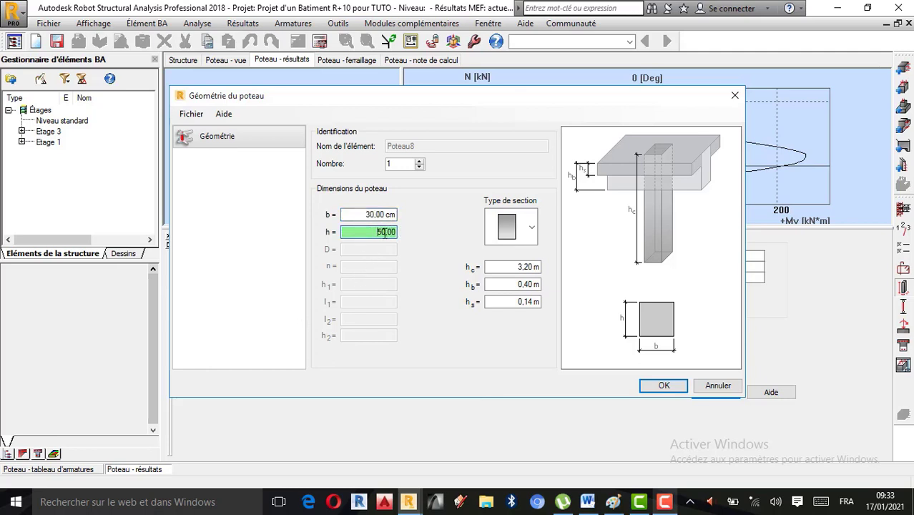
key(BackSpace)
key(BackSpace)
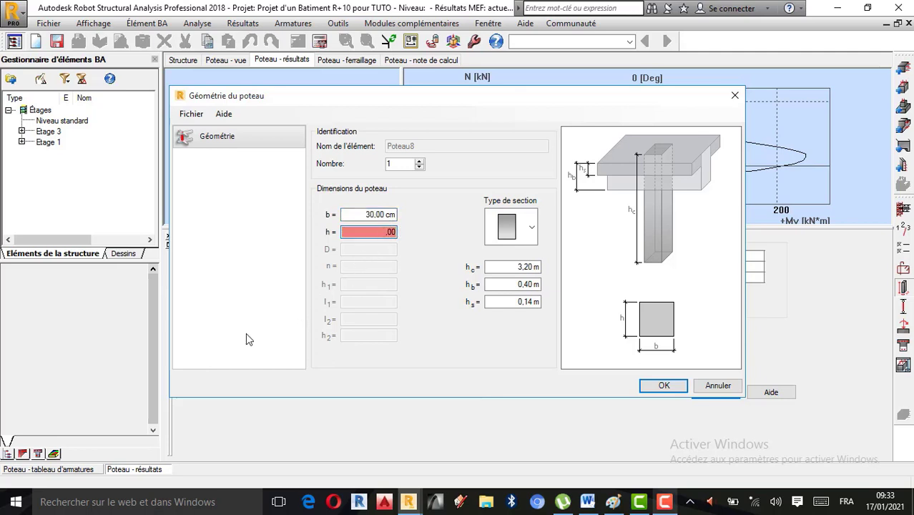
text(60)
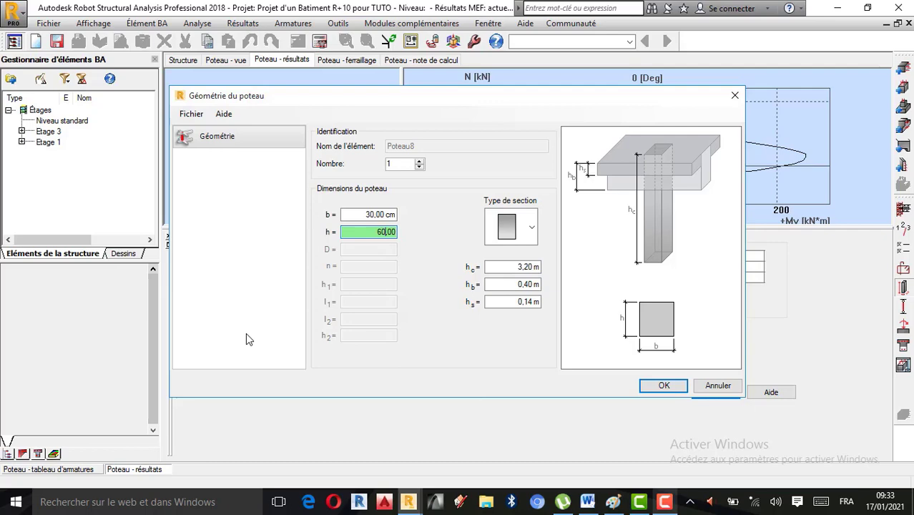
click(657, 385)
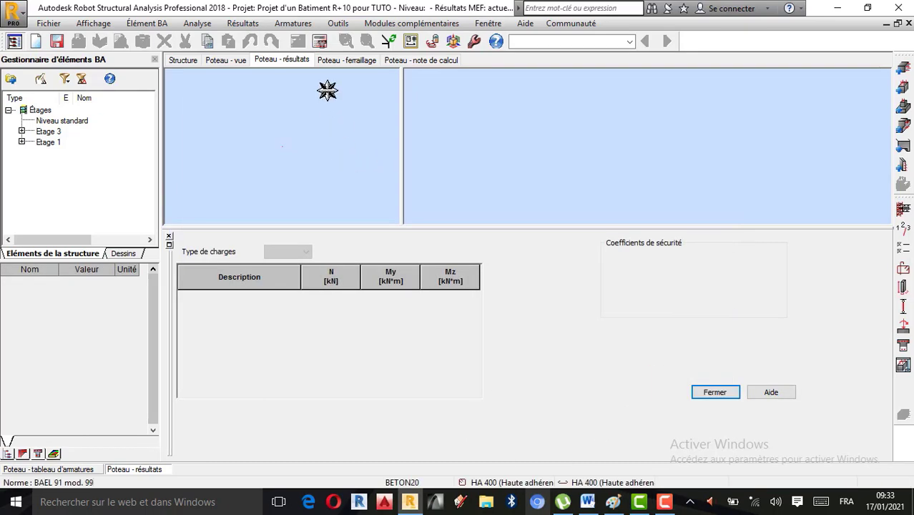
Step: Recalculate the 30x60 column with its drawing generated, then return to the results to compare the safety coefficients
click(319, 42)
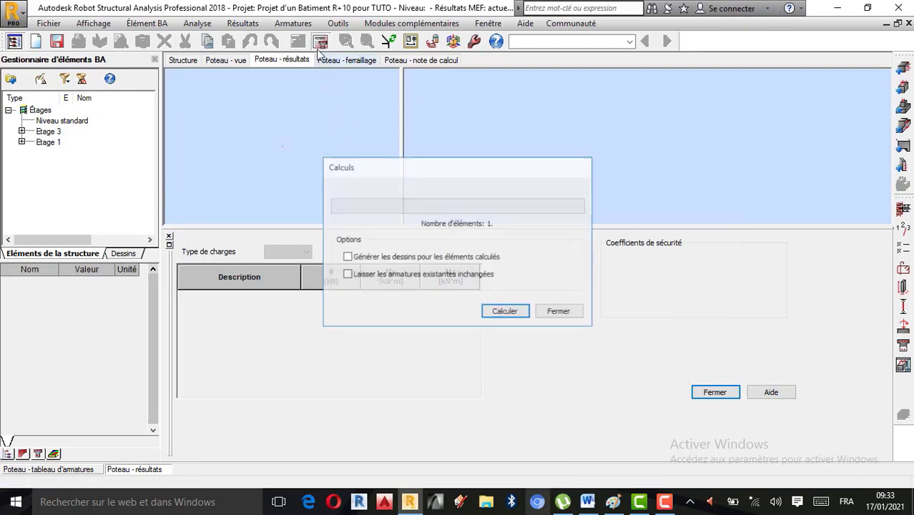
click(364, 259)
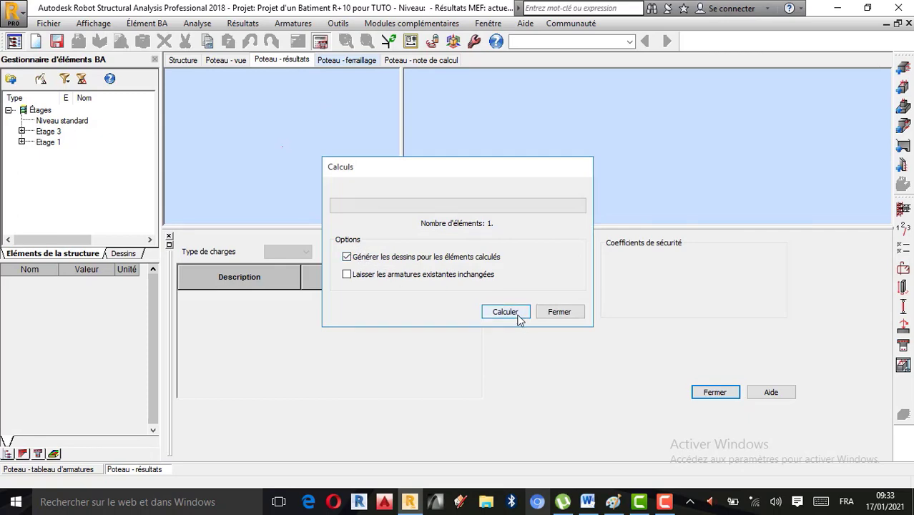
click(511, 312)
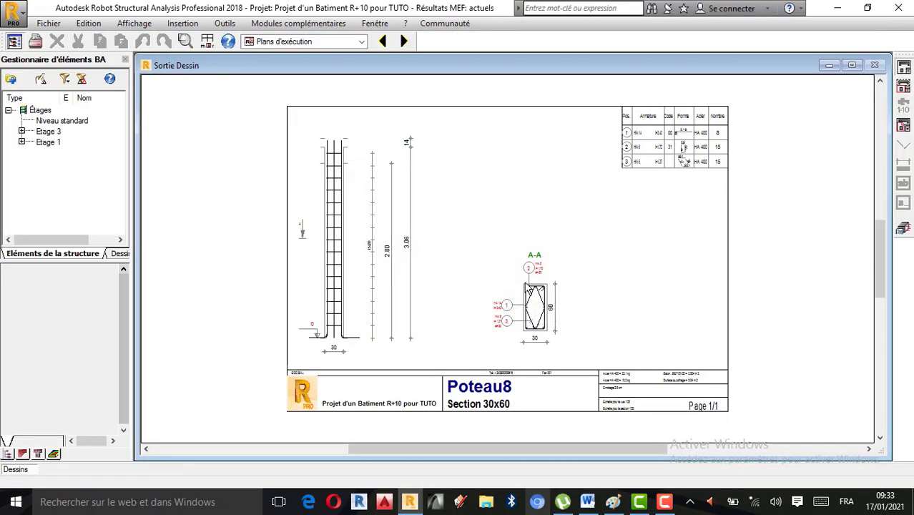
click(905, 229)
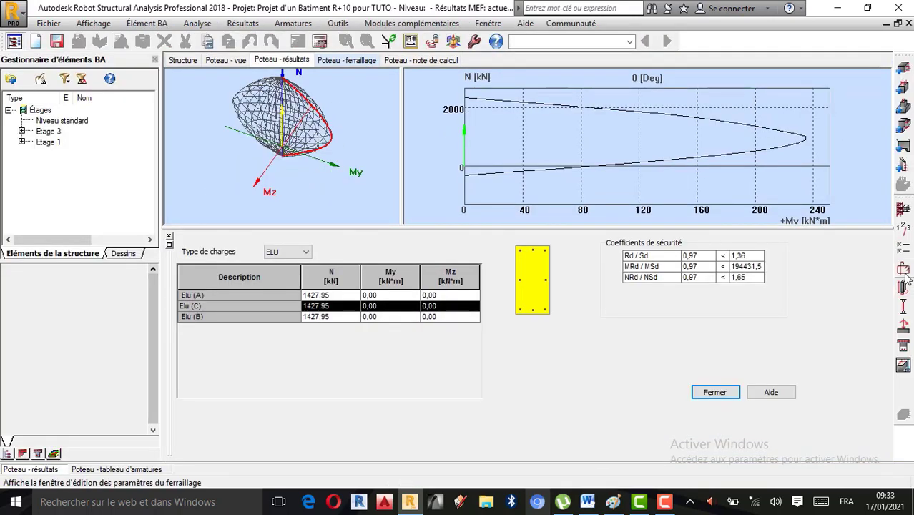
Step: Set the column's compression type to Avec flexion in the general calculation options
click(903, 249)
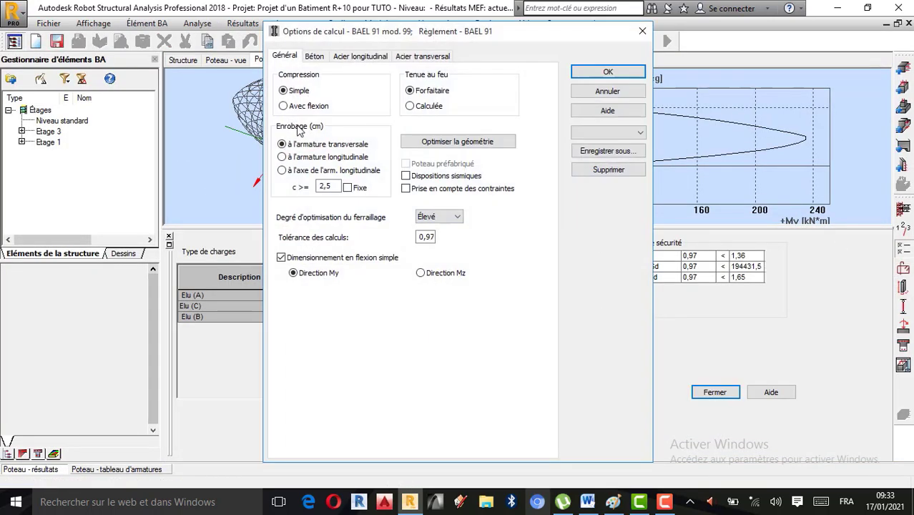
click(299, 107)
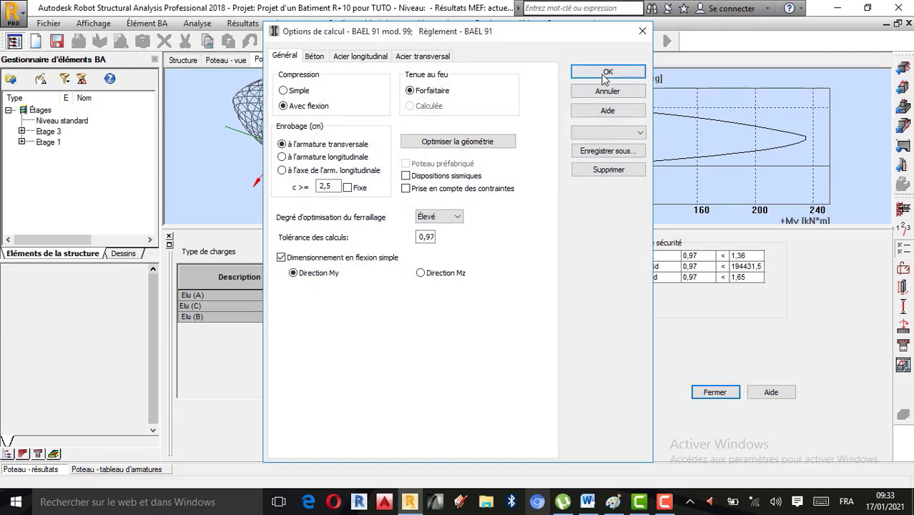
click(630, 73)
Step: Recalculate the column under compression with bending, generating its drawing, and inspect the bars in section A-A
click(320, 41)
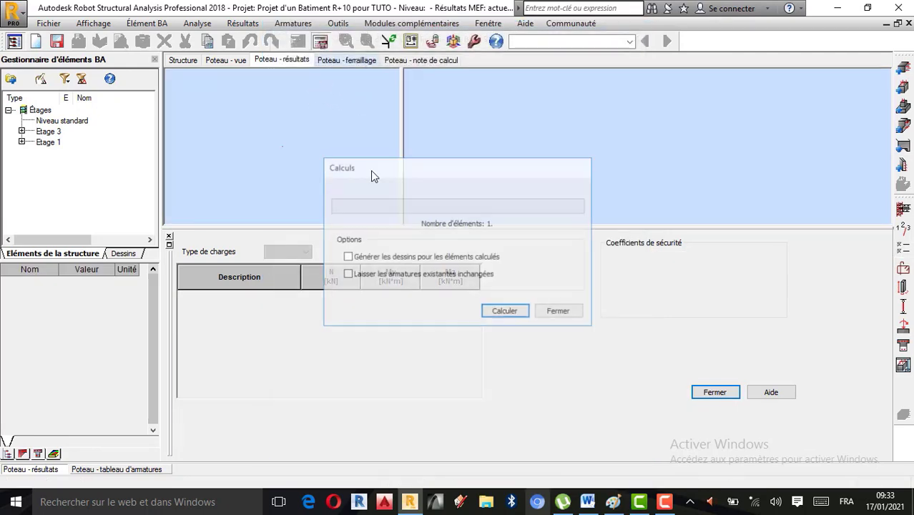
click(369, 257)
click(492, 312)
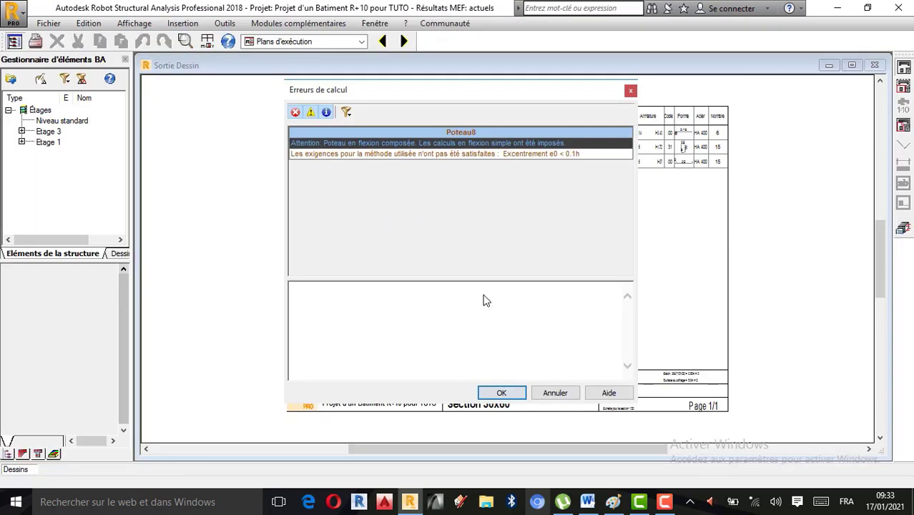
click(508, 393)
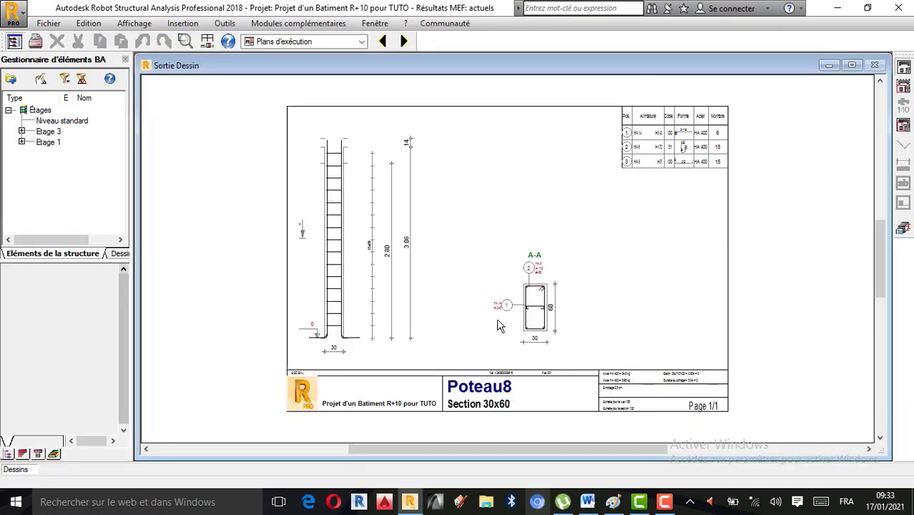
scroll(566, 337, up, 2)
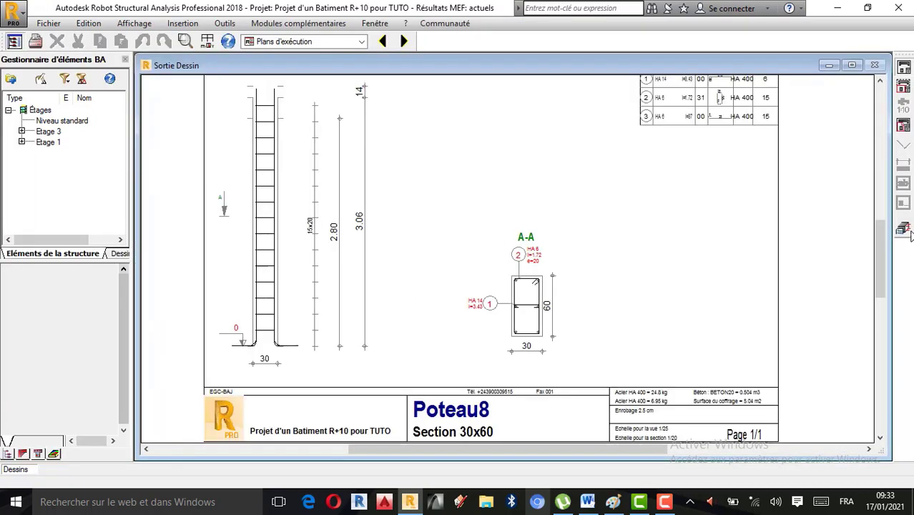
click(903, 230)
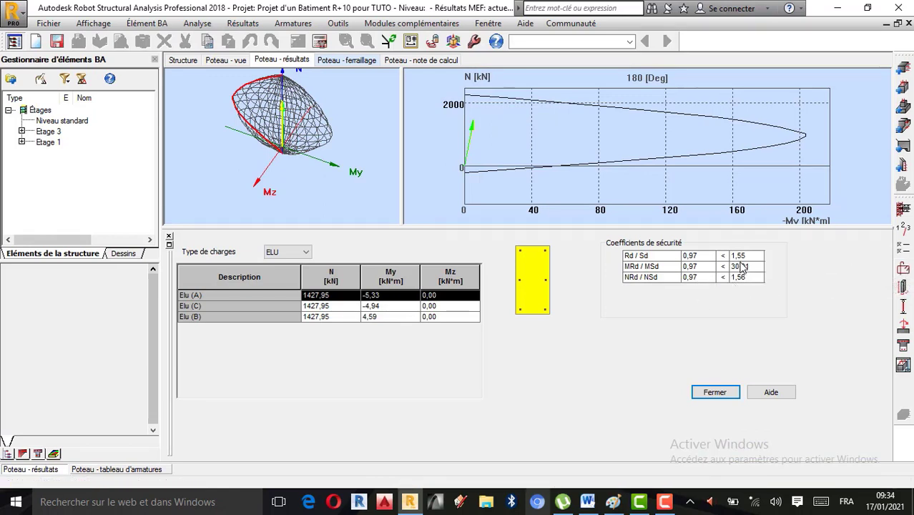
Step: Reduce the column section's height h to 50 cm
click(901, 290)
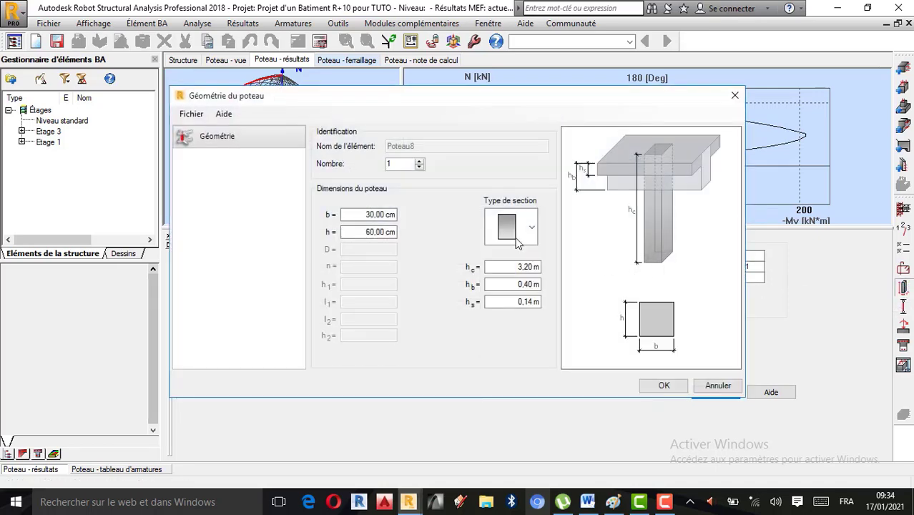
click(372, 233)
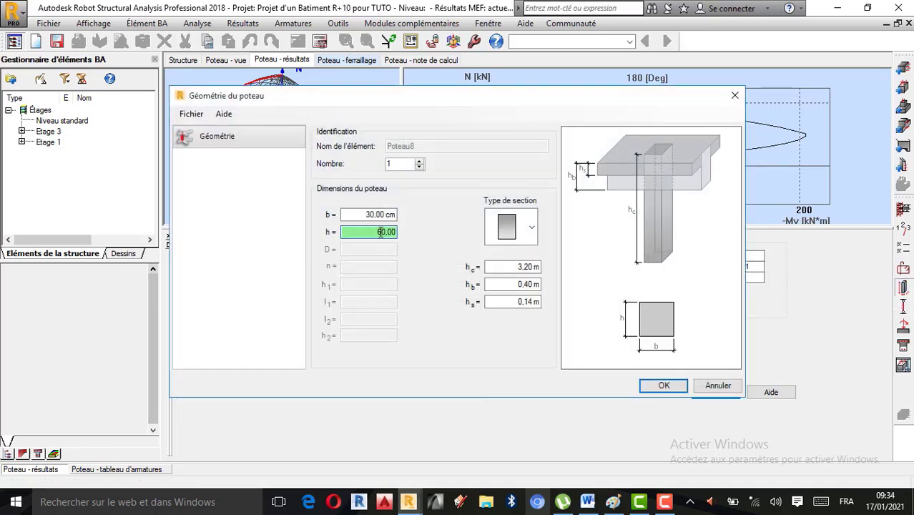
key(Delete)
text(5)
click(661, 384)
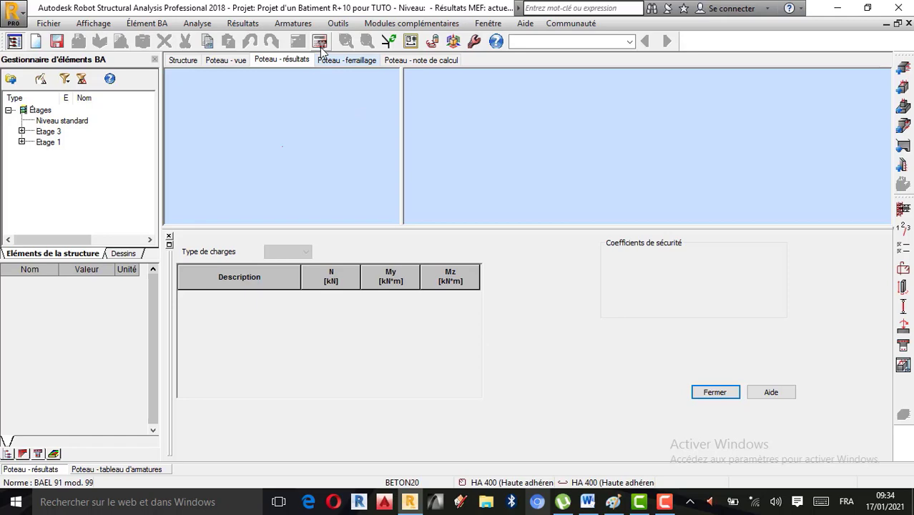
Step: Recalculate the 30x50 column with its drawing generated, then check its reinforcement and safety coefficients
click(320, 42)
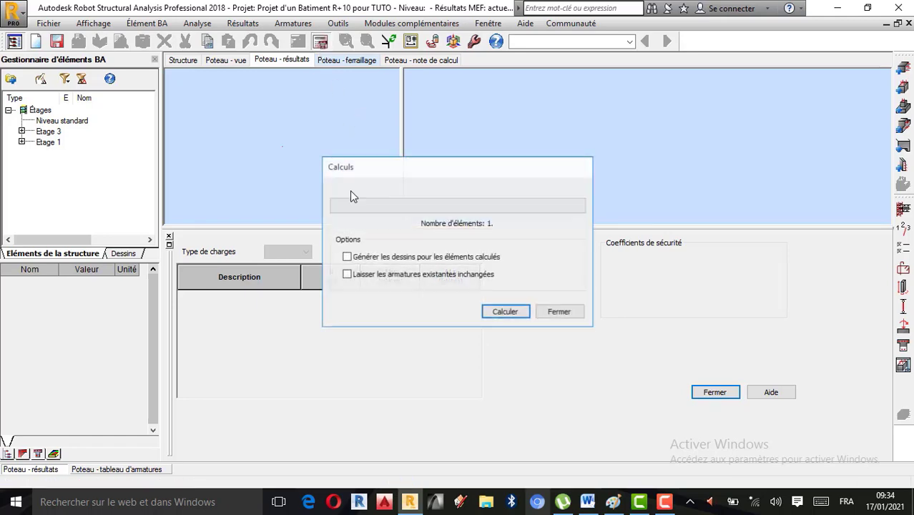
click(509, 312)
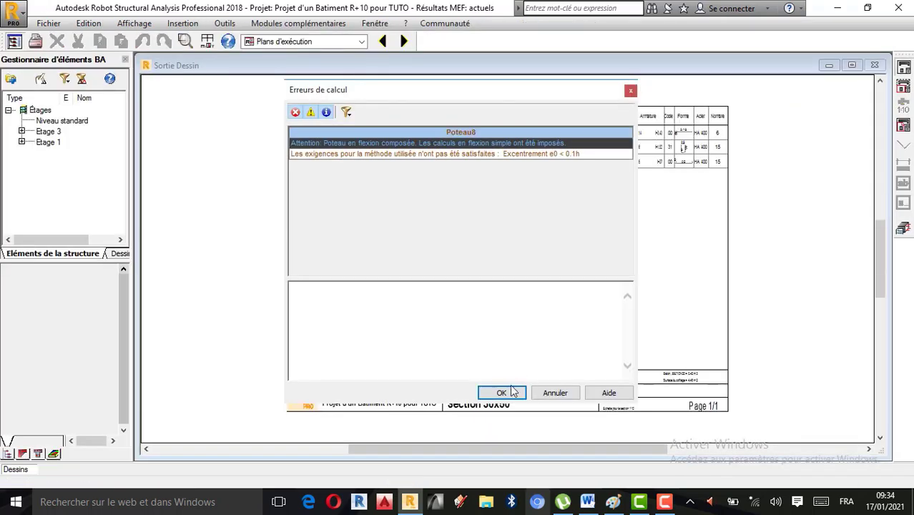
click(501, 393)
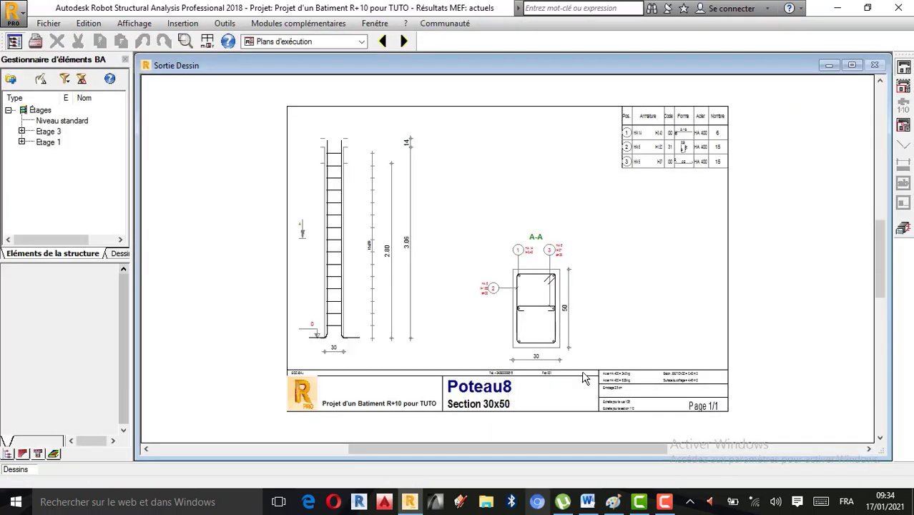
click(904, 230)
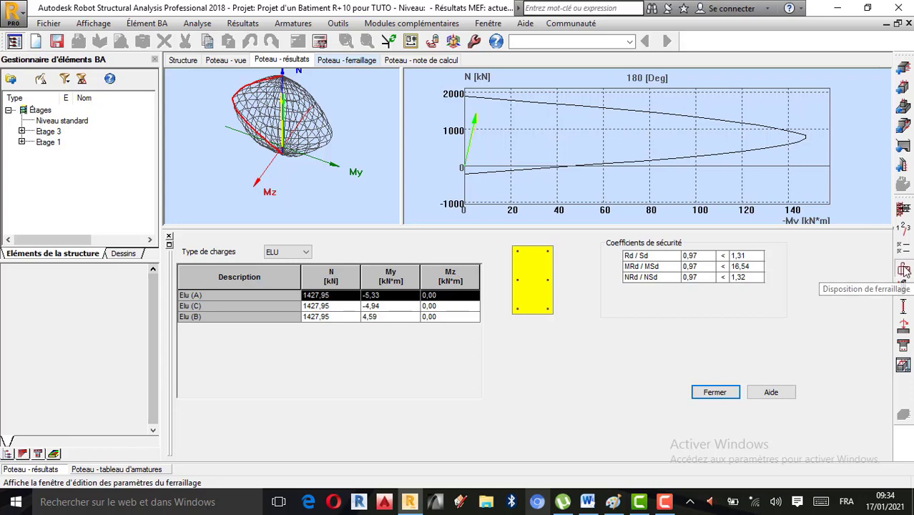
Step: Switch the column's main bar distribution in the reinforcement layout from spacing limits to a specified number of bars
click(905, 270)
click(292, 125)
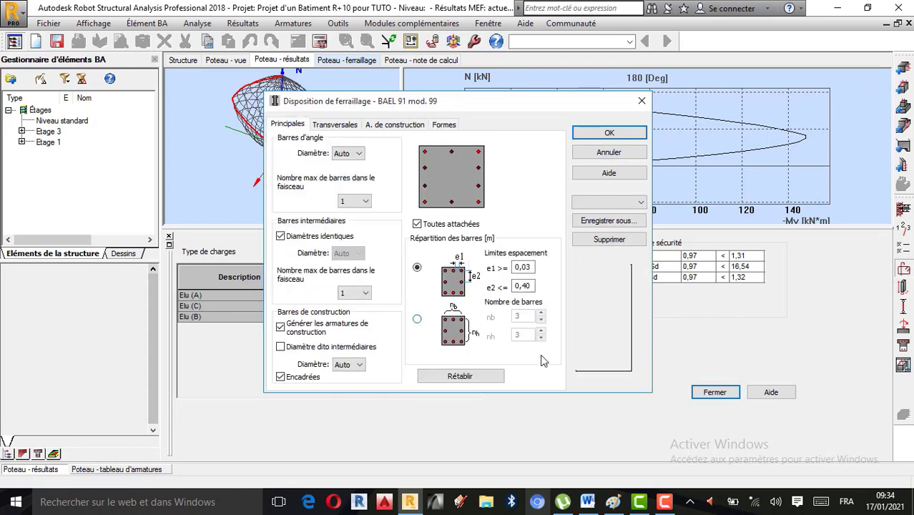
click(417, 318)
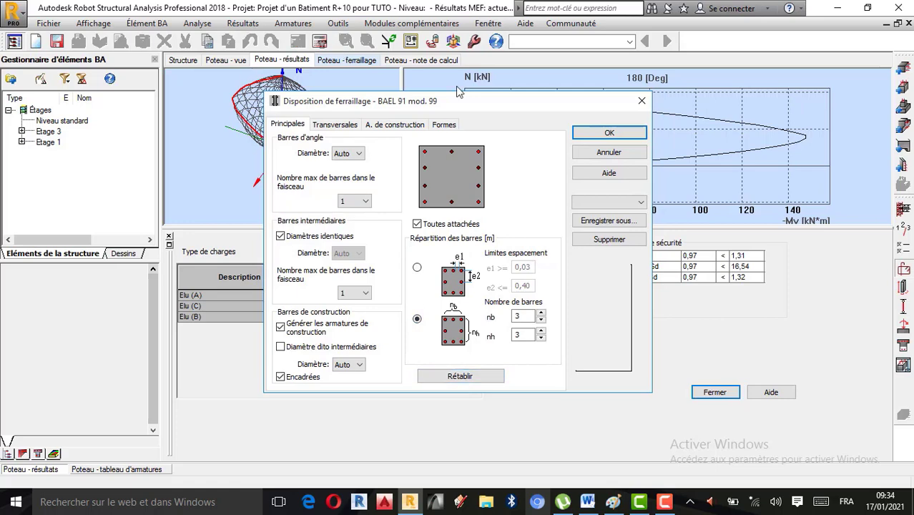
click(609, 133)
click(320, 41)
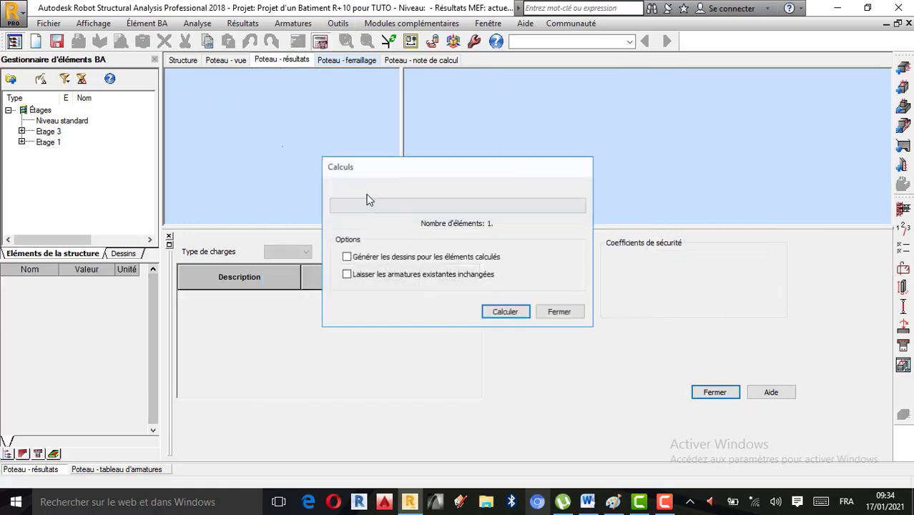
click(554, 312)
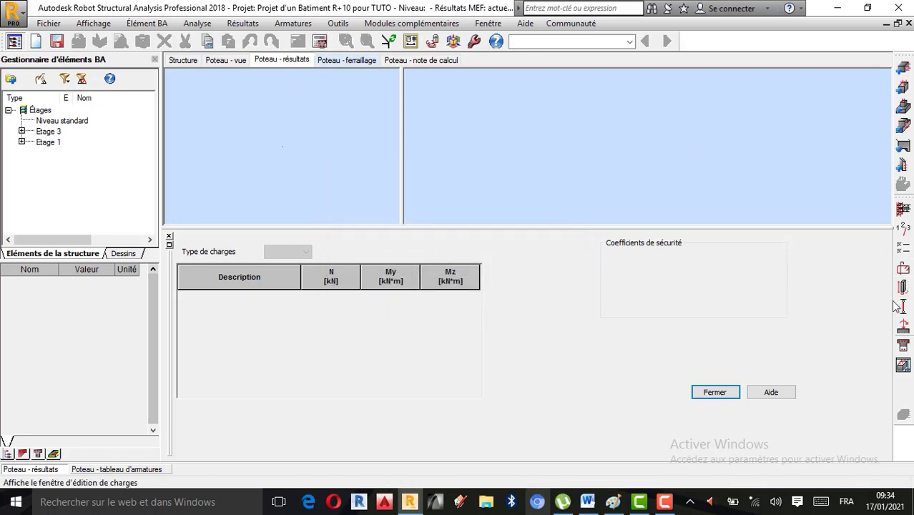
Step: Set the number of main bars to nb 3 and nh 4 in the column's reinforcement layout
click(902, 269)
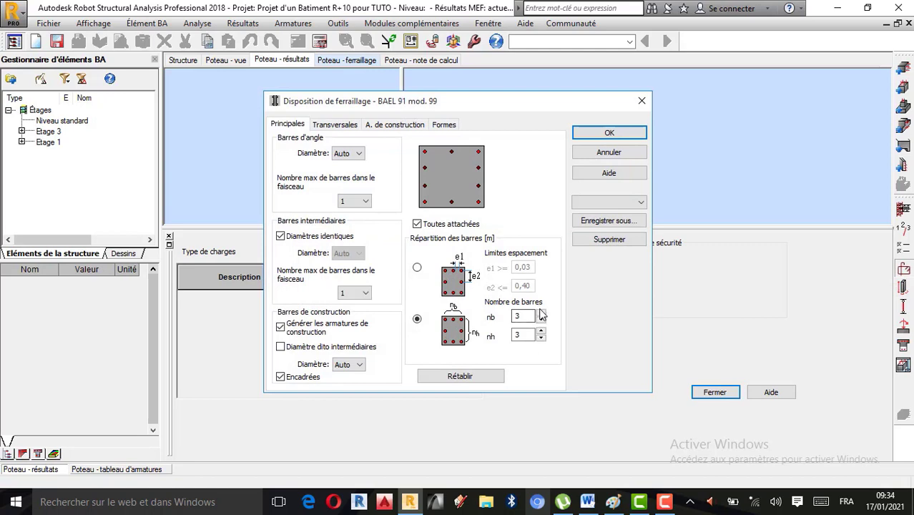
click(542, 312)
click(541, 320)
click(541, 331)
click(608, 133)
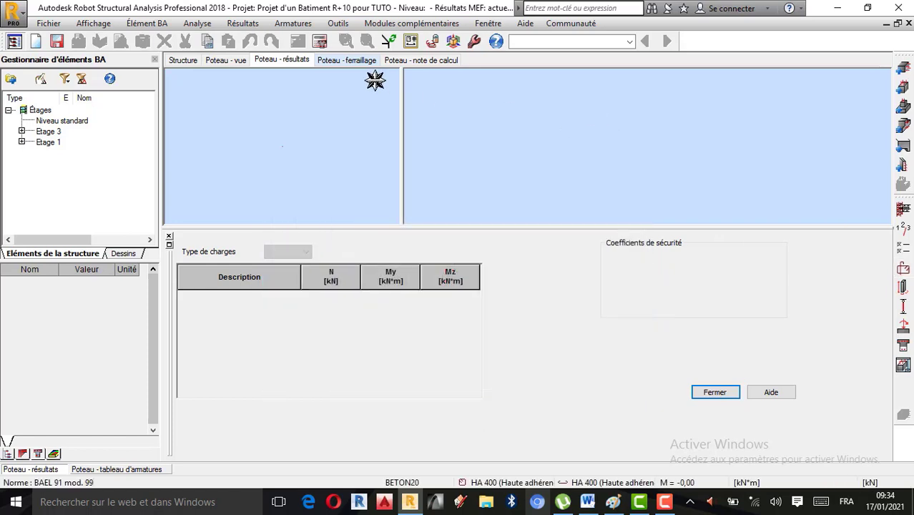
Step: Recalculate the column with the new bar distribution and its drawing generated, then check section A-A and the safety coefficients
click(319, 41)
click(372, 256)
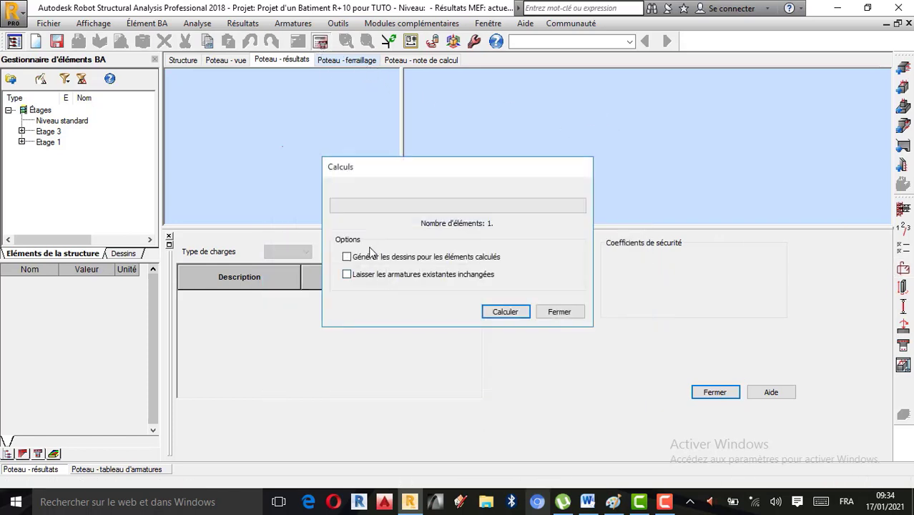
click(501, 312)
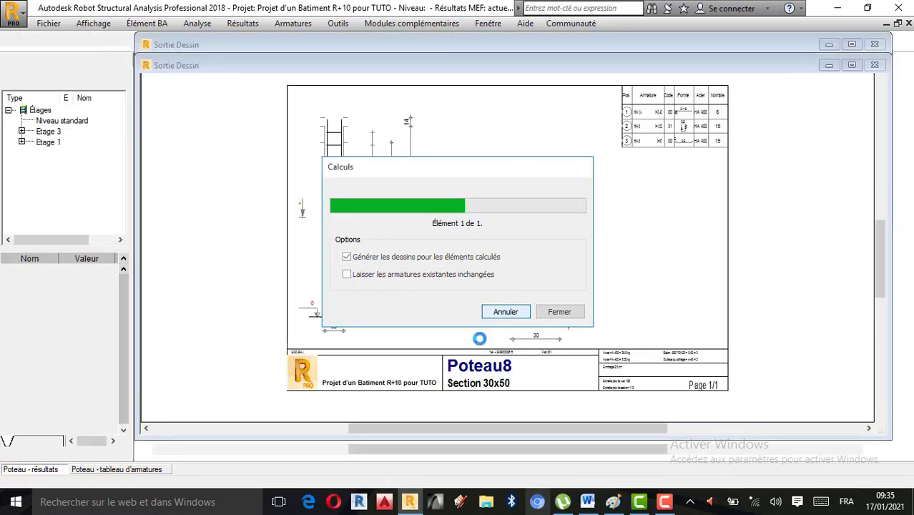
click(501, 392)
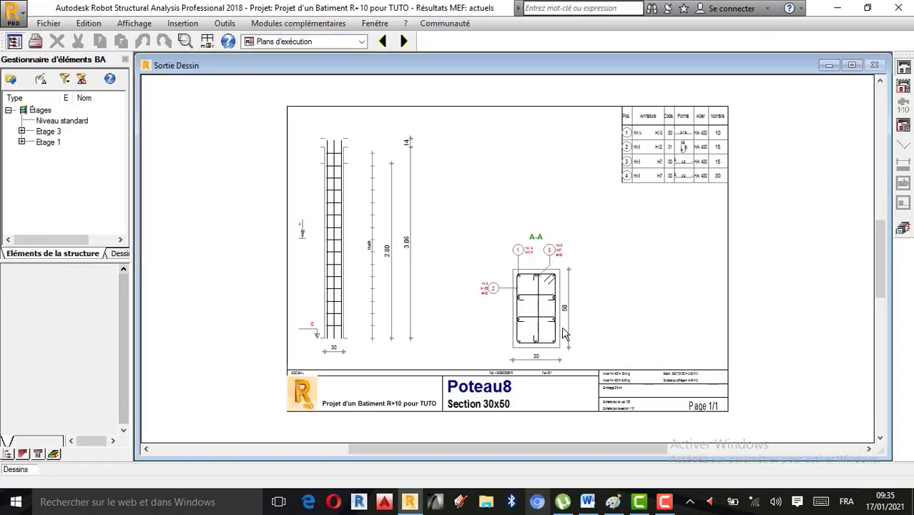
click(902, 229)
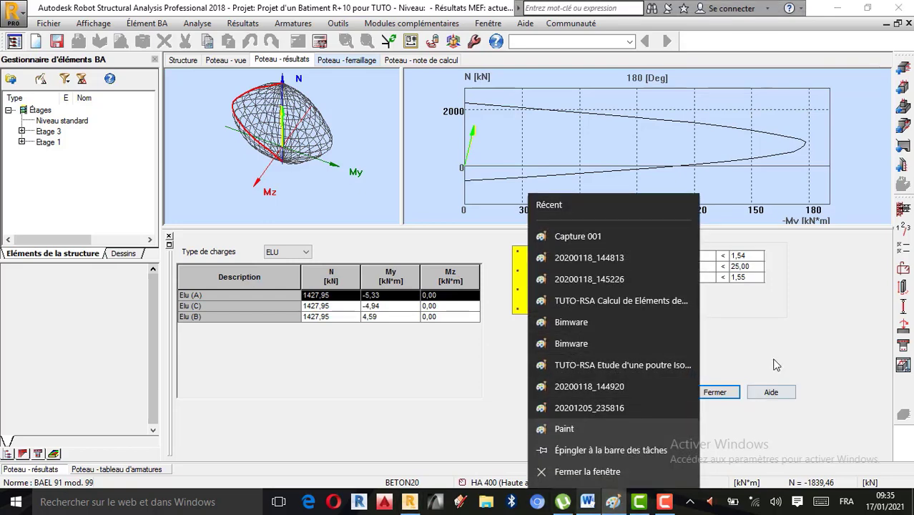
click(774, 360)
click(611, 500)
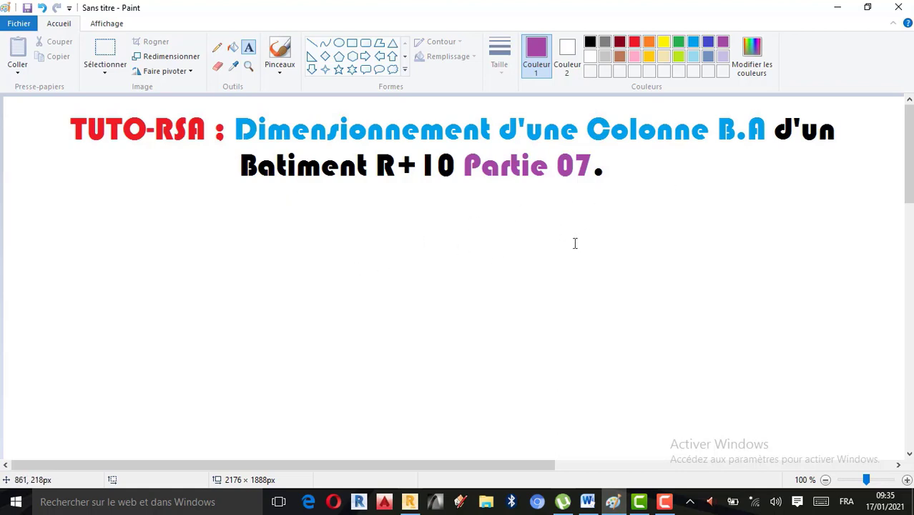
click(836, 9)
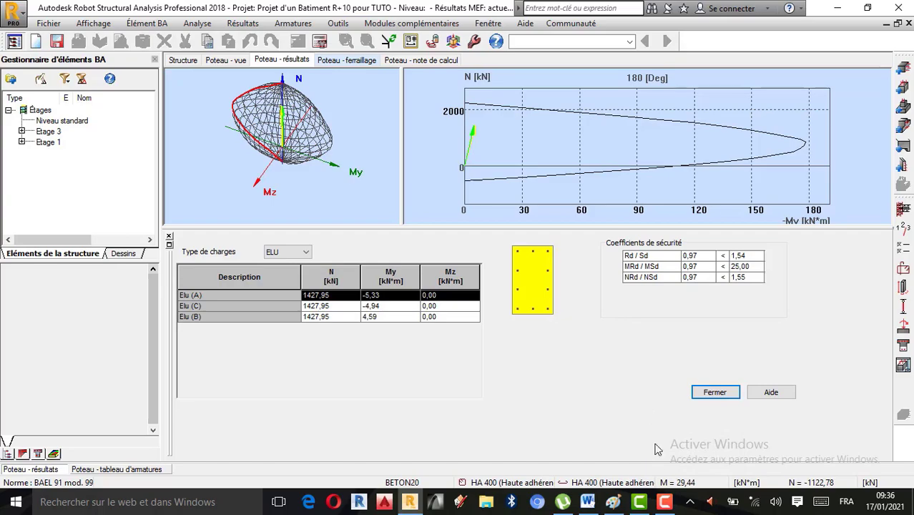
mouse_move(665, 501)
click(881, 437)
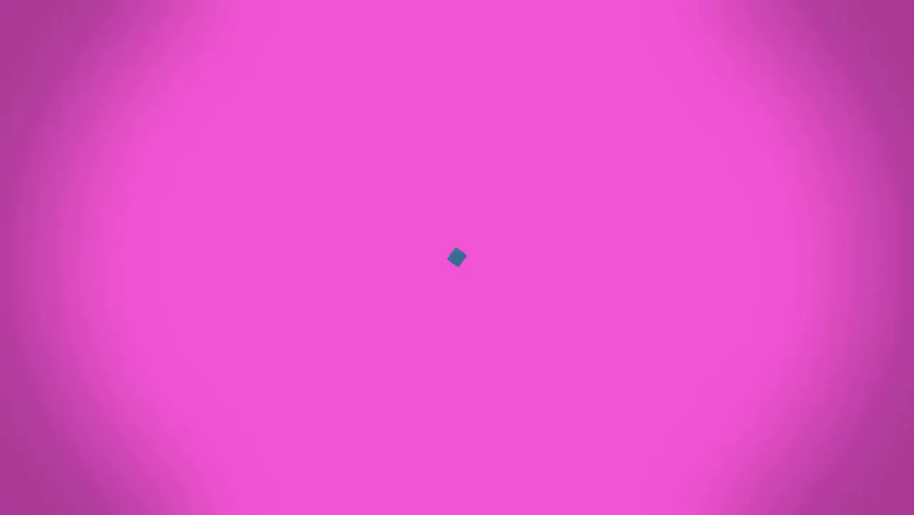